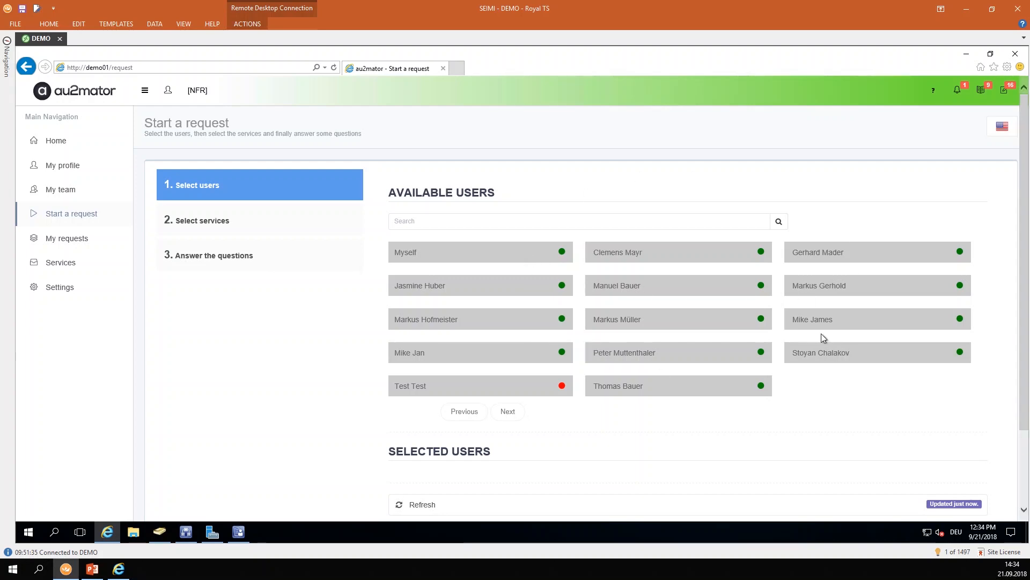
Select Myself as the requested-for user and advance to service selection.
left_click(495, 252)
scroll(646, 402, "down", 1)
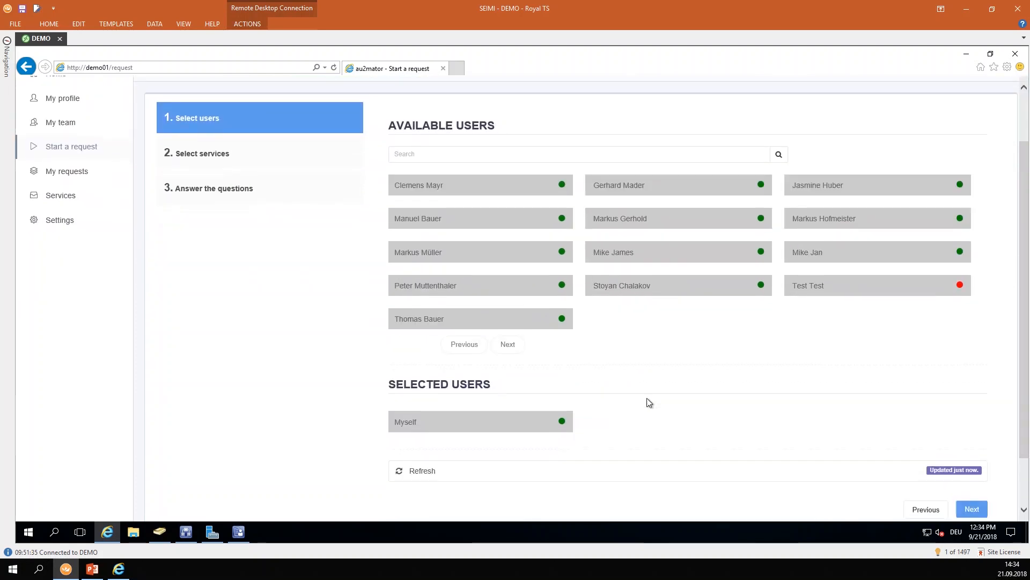
left_click(972, 508)
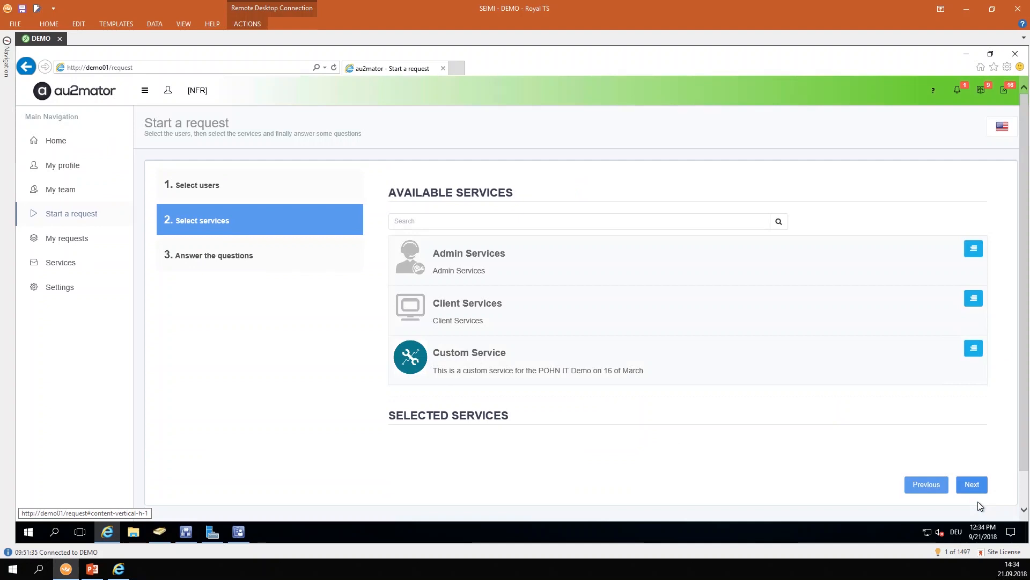
Add the New User service from Admin Services and proceed to the questions form.
left_click(973, 297)
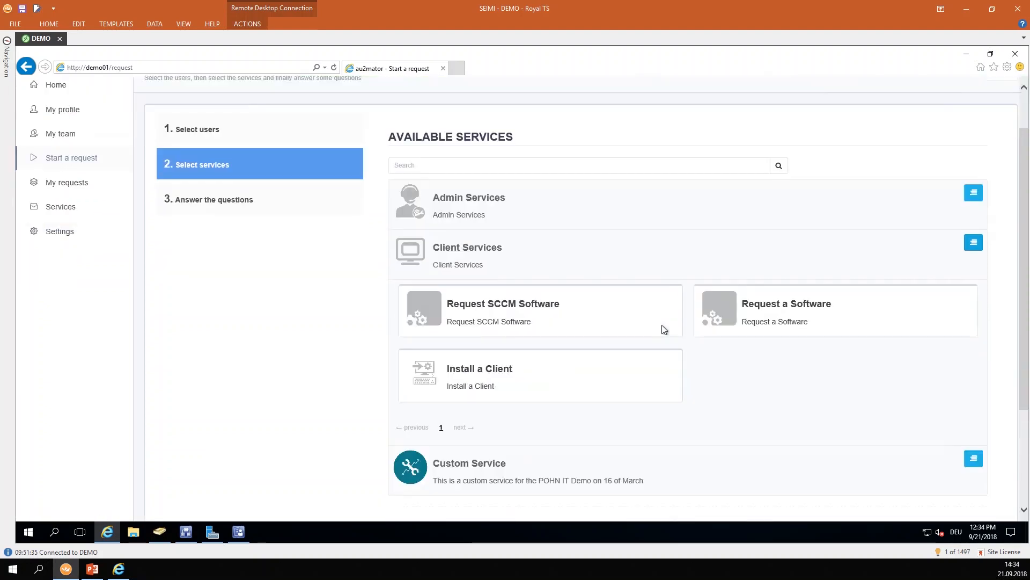
left_click(974, 299)
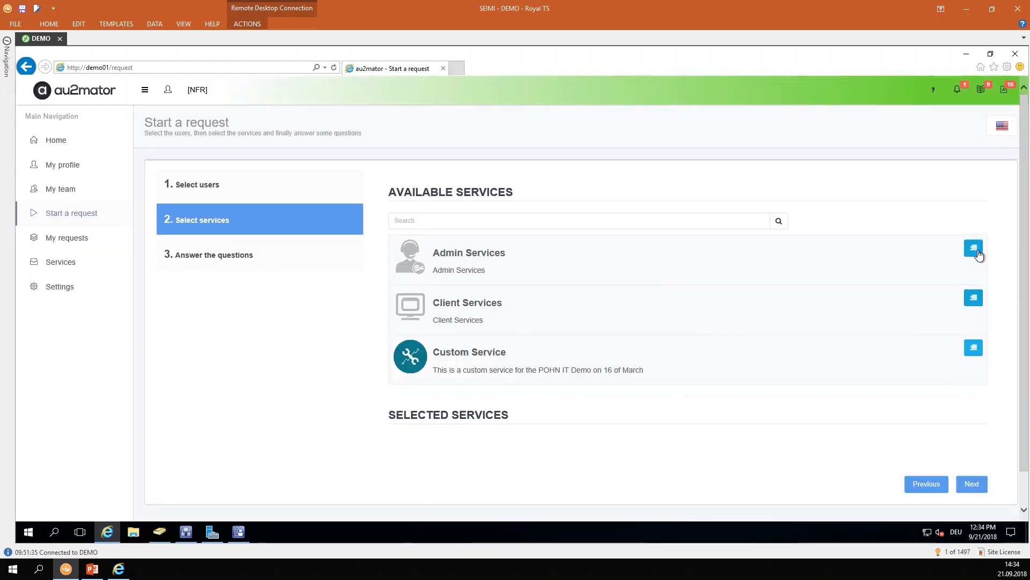
left_click(974, 248)
left_click(485, 438)
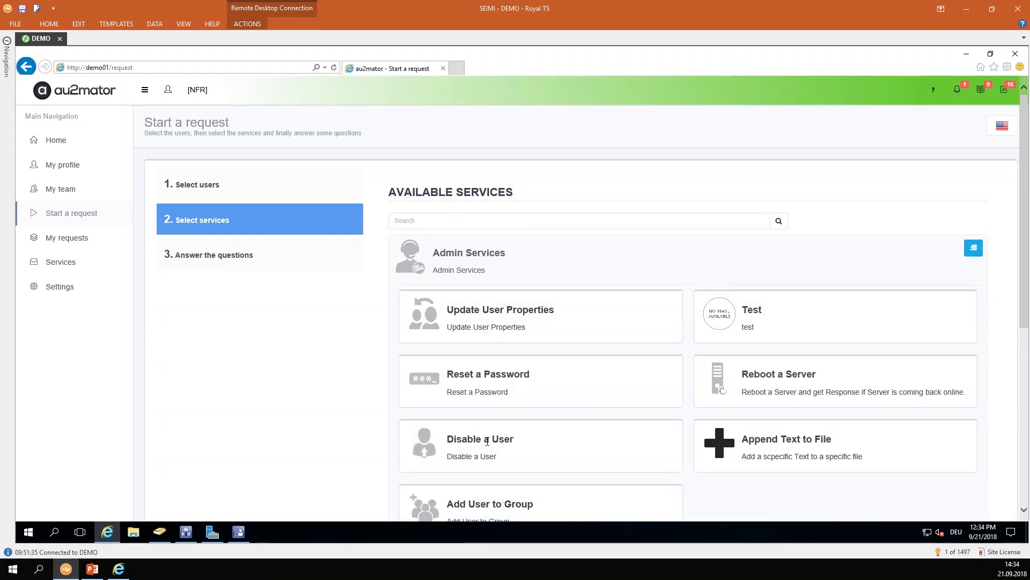
scroll(912, 440, "down", 7)
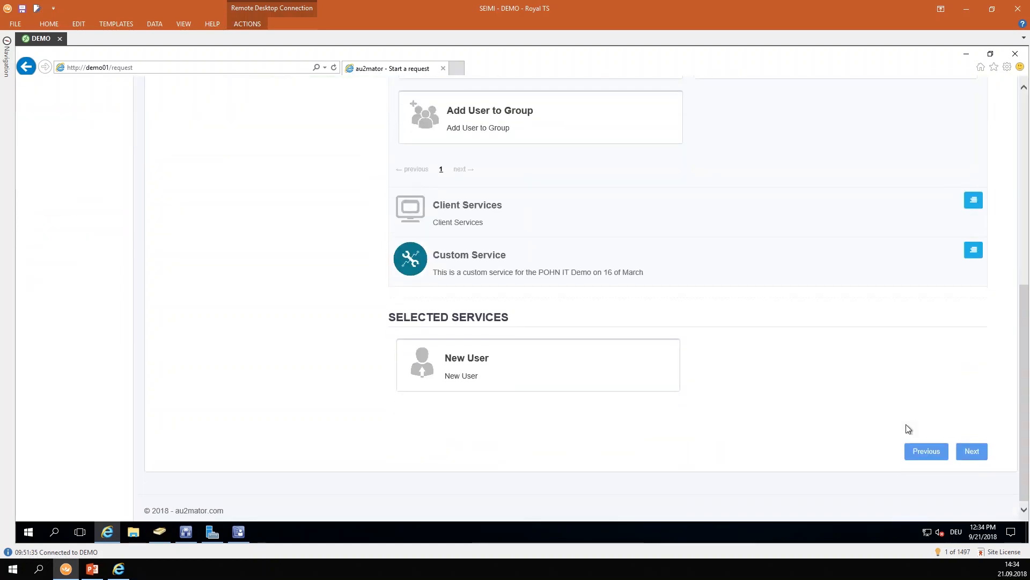
left_click(971, 449)
left_click(712, 306)
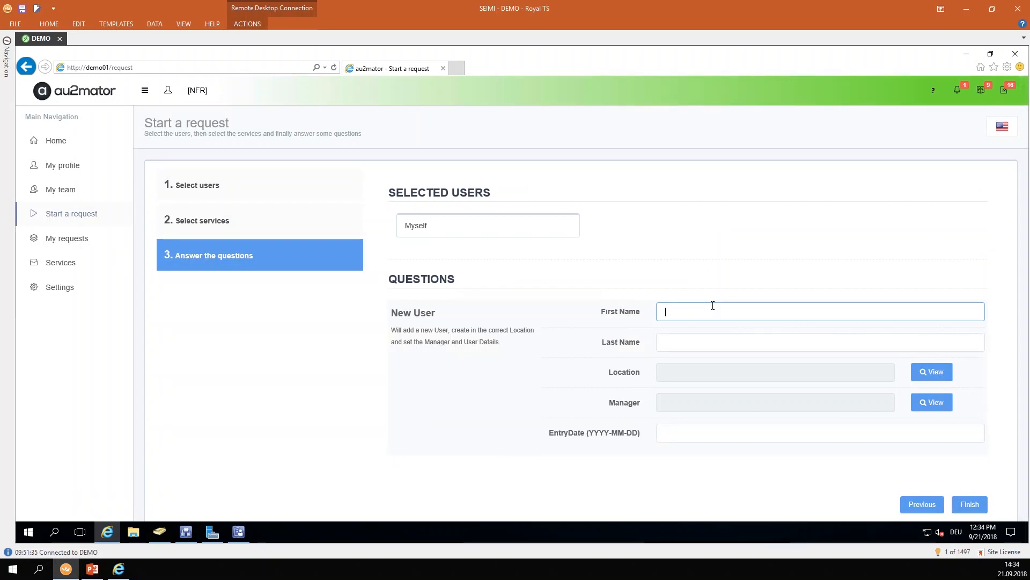
Enter the new user's first and last name.
type("Jna")
key("Tab")
type("Jin")
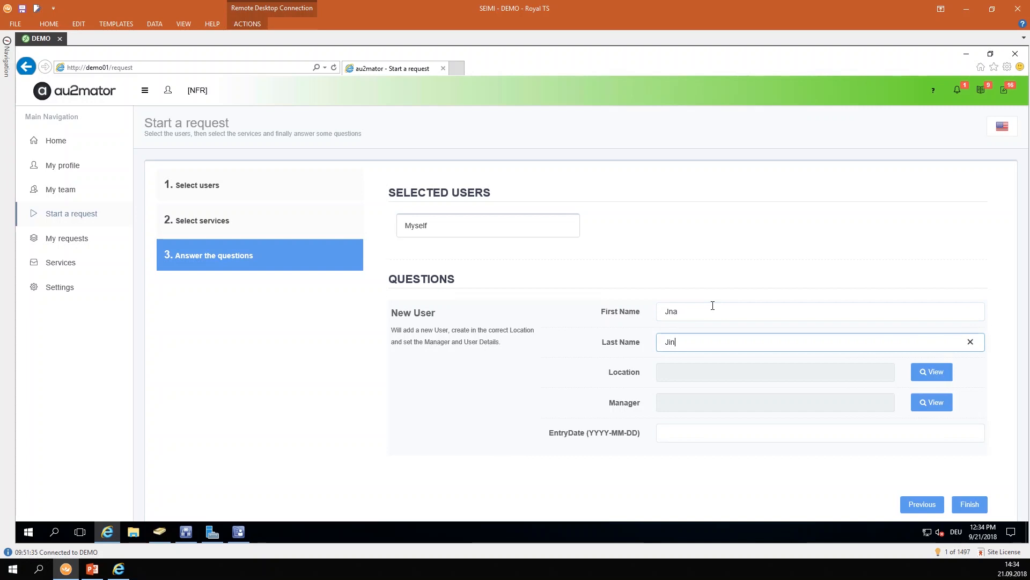
left_click(727, 311)
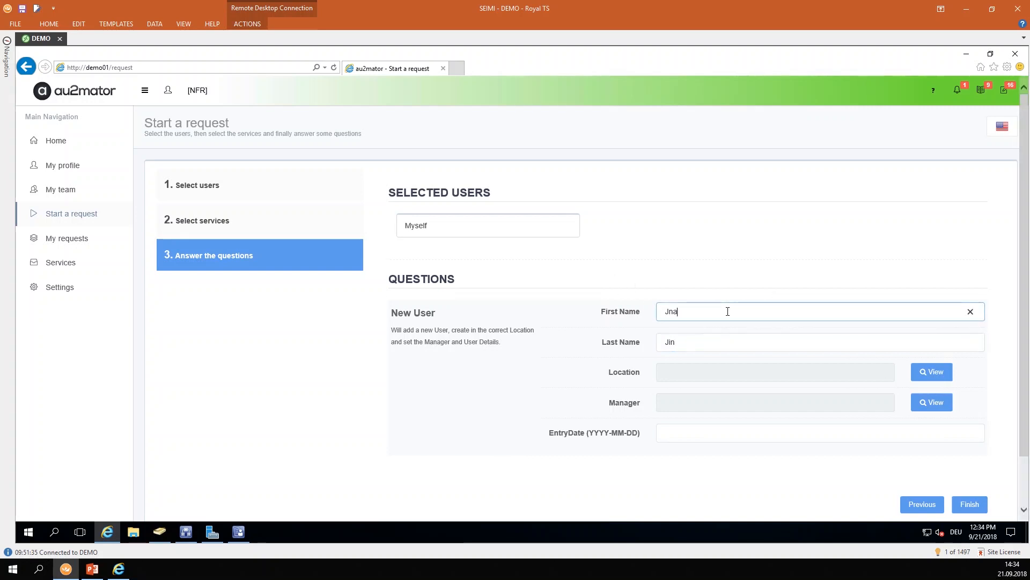
Set the location to Tokyo and pick the manager through the directory search.
left_click(932, 371)
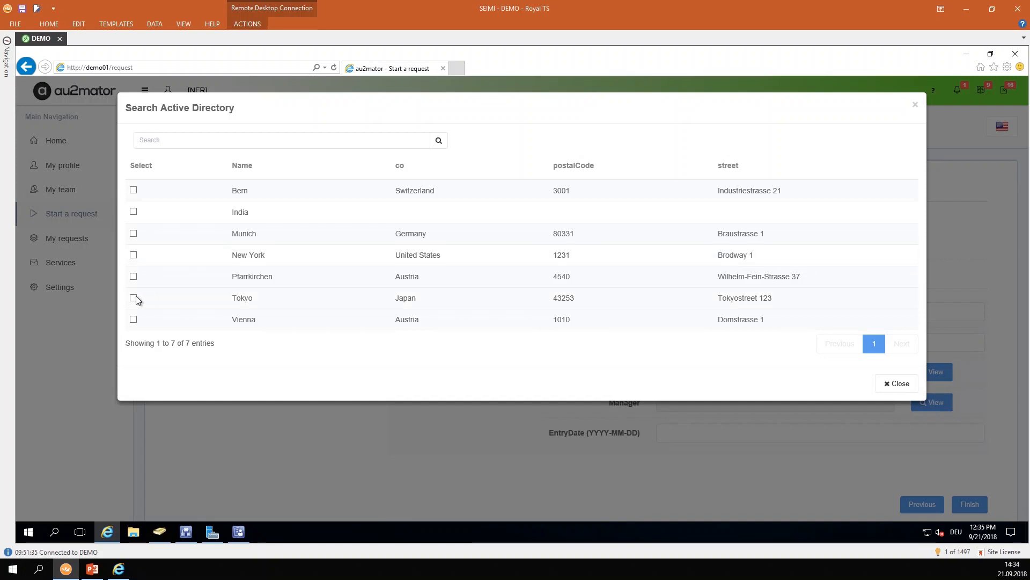
left_click(134, 297)
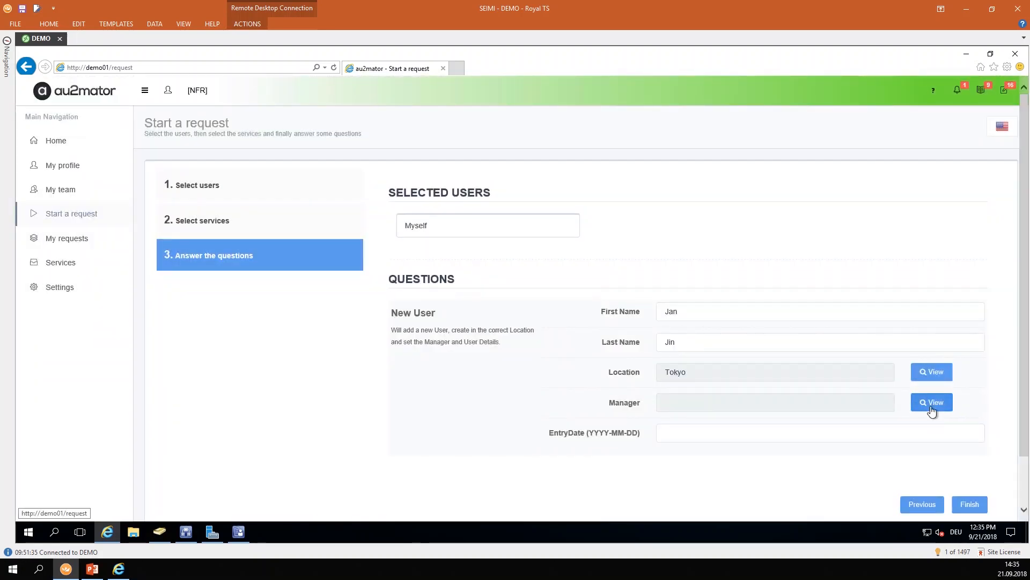
left_click(931, 406)
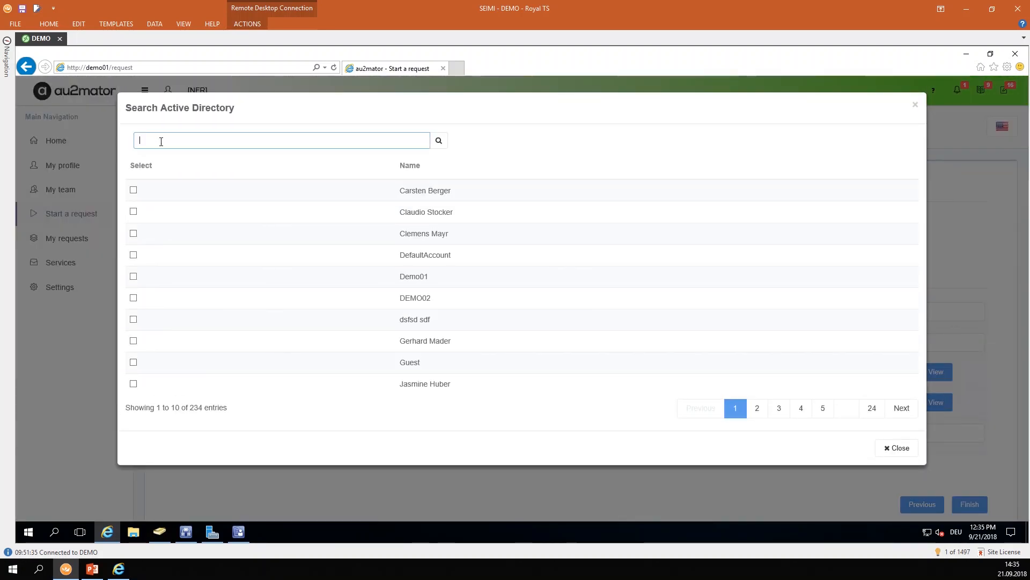
type("seidl")
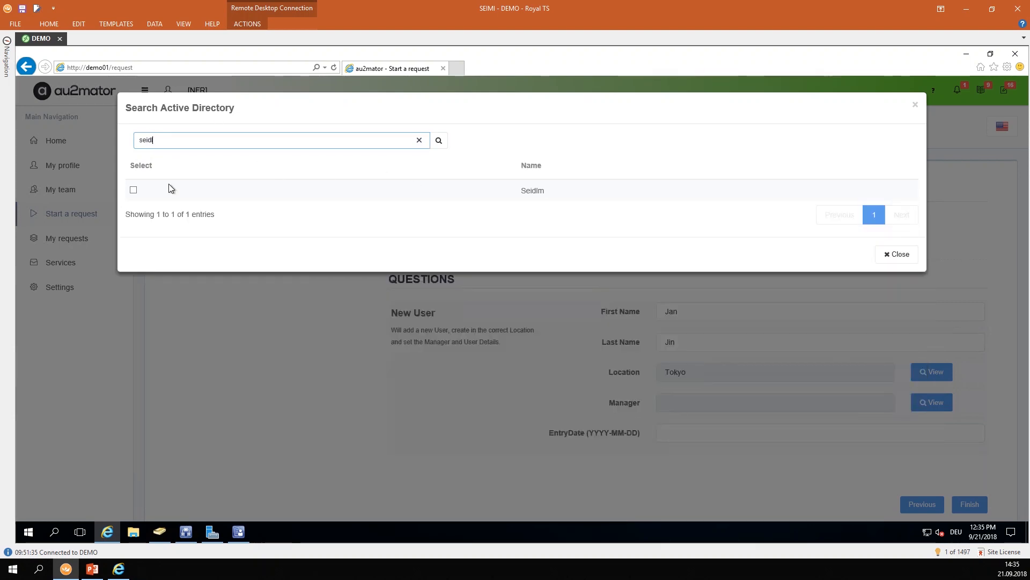
left_click(134, 190)
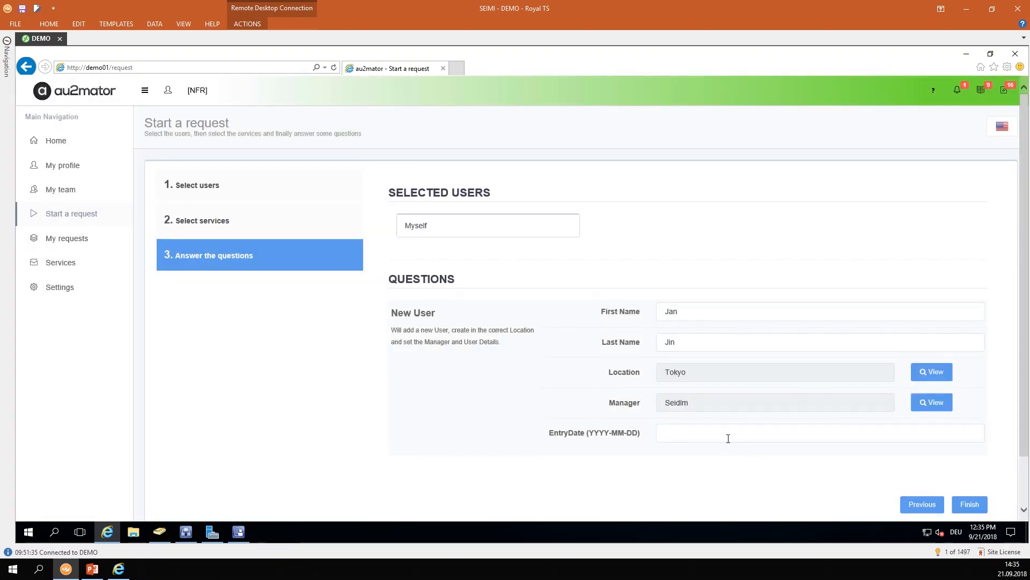
Set the entry date to 24-09-2018 and reopen the location search to verify it.
left_click(728, 437)
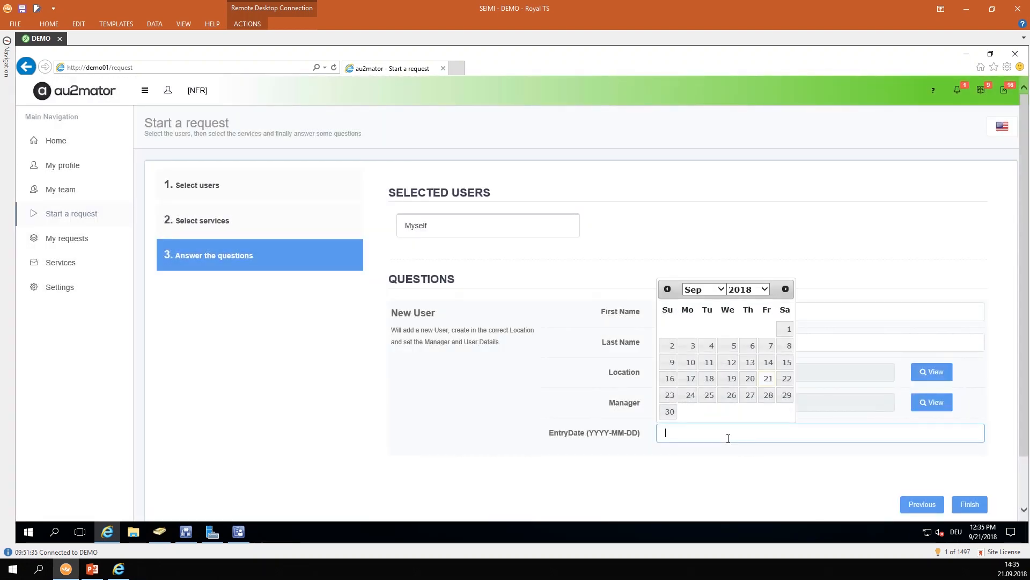
left_click(689, 396)
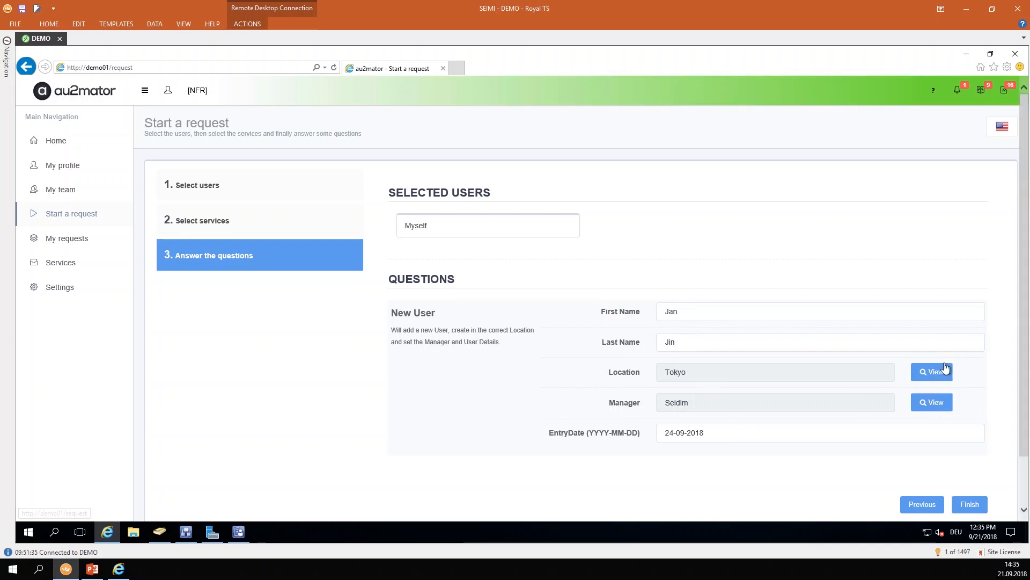
left_click(930, 373)
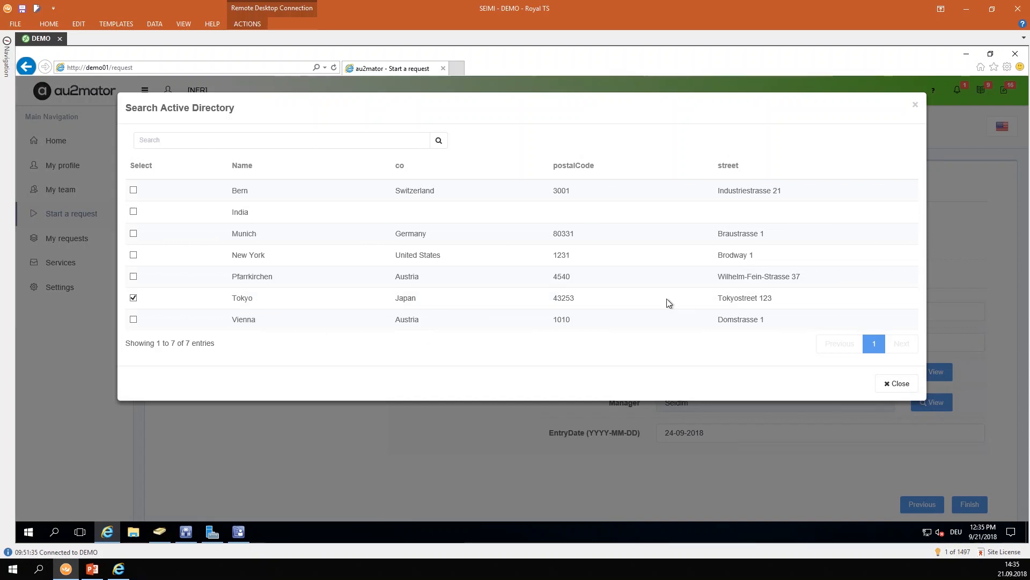
Compare the Locations OUs in Active Directory Users and Computers with au2mator's location list, then close the search.
left_click(161, 532)
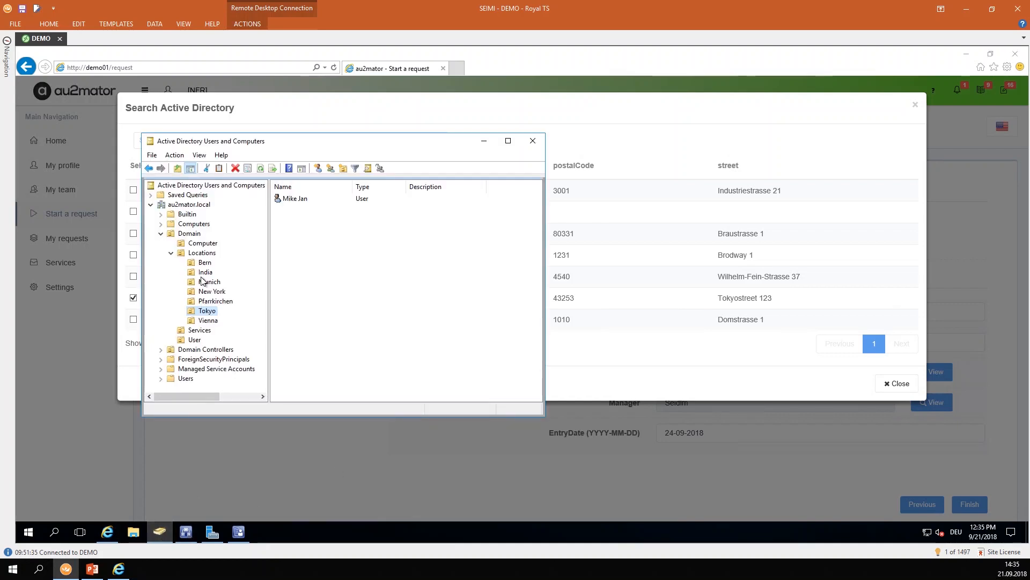
left_click(195, 256)
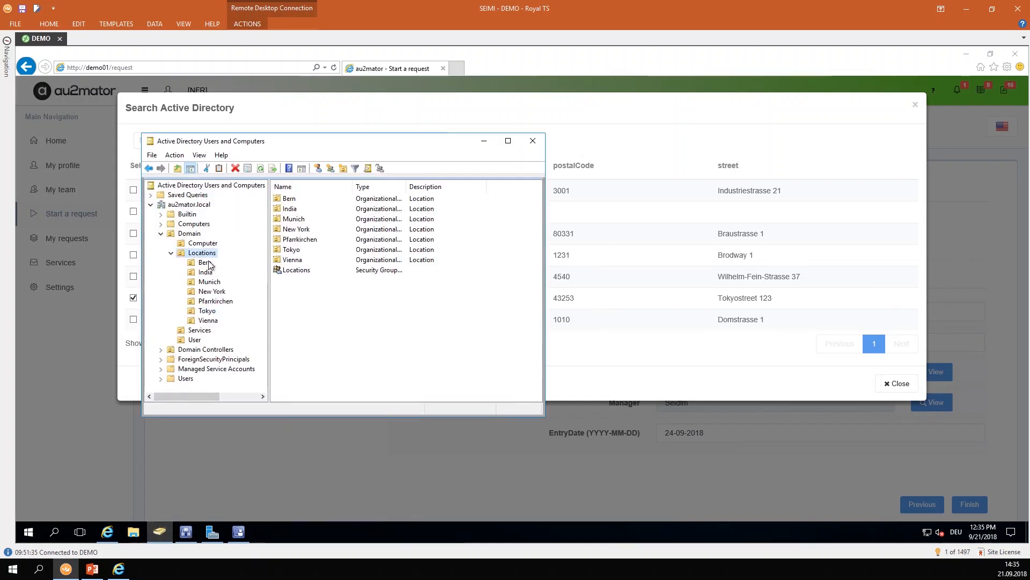
left_click_drag(279, 142, 734, 177)
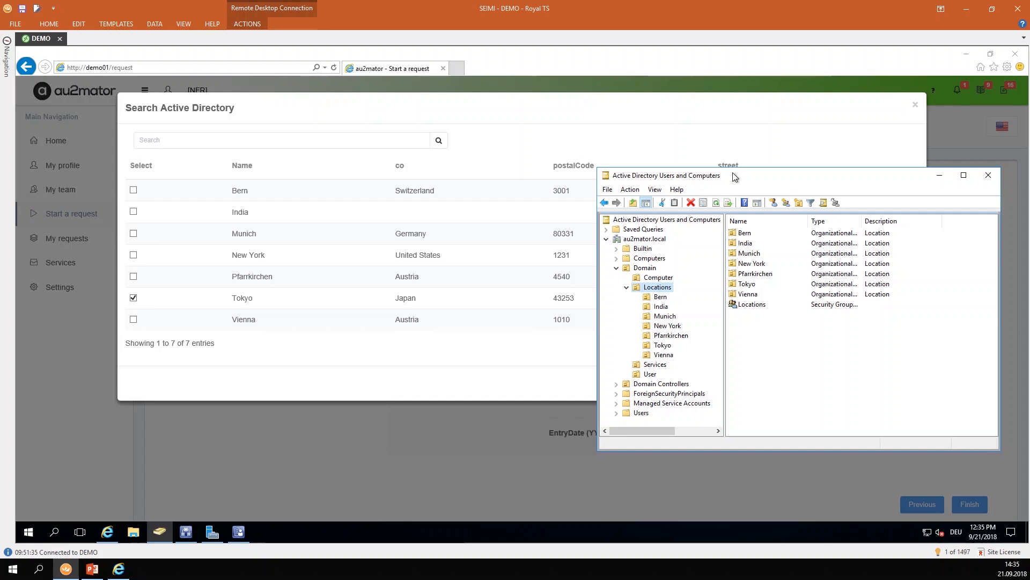
left_click(916, 105)
left_click(915, 105)
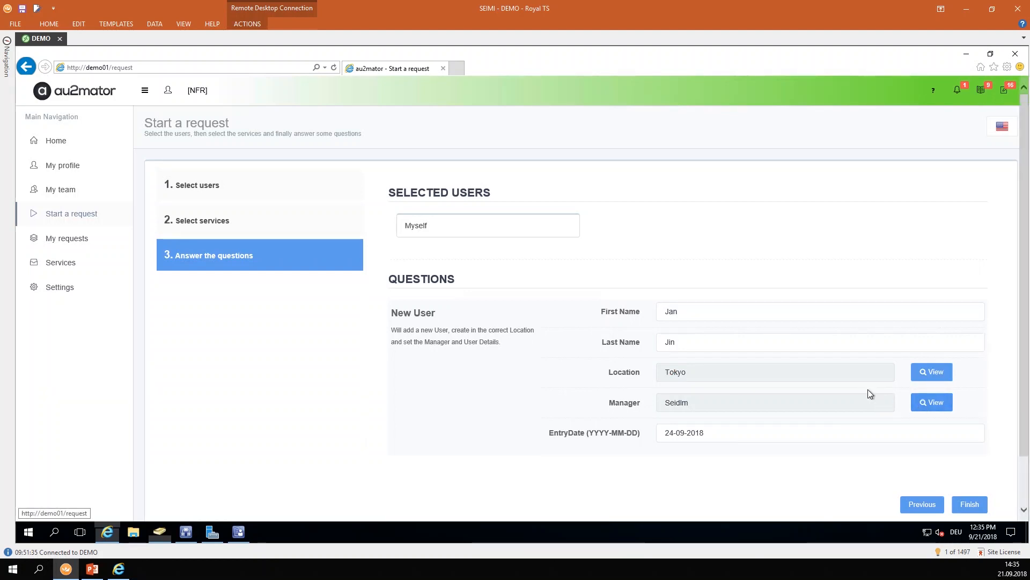
left_click(945, 372)
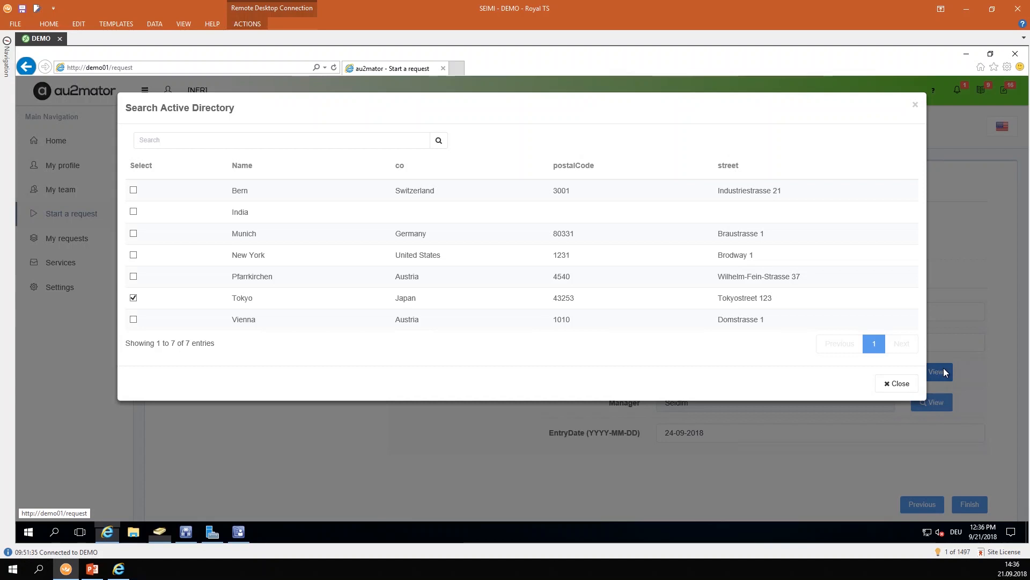
left_click(899, 383)
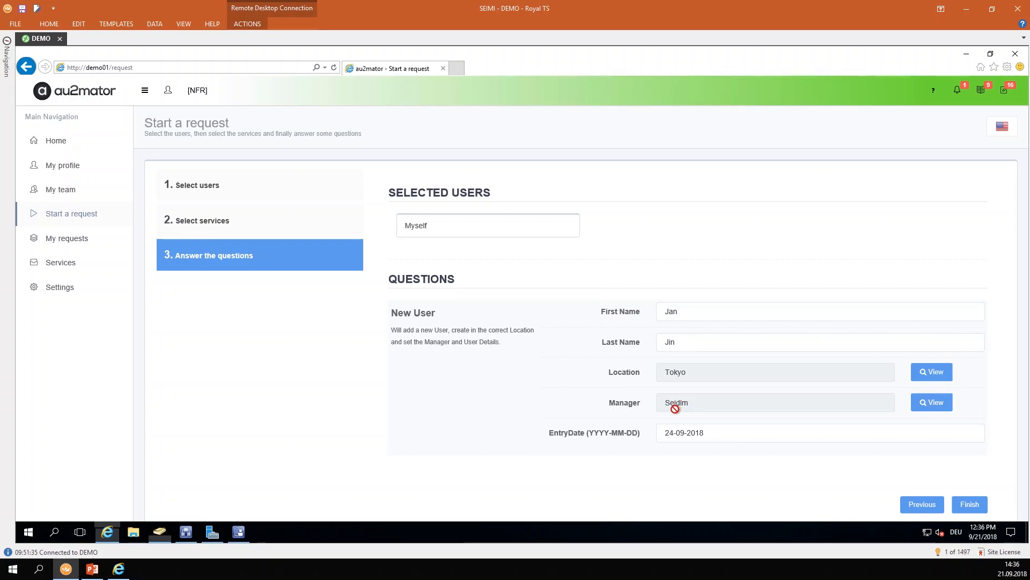
Submit the New User request and refresh the 04.05-User Onboarding runbook's log history.
left_click(981, 508)
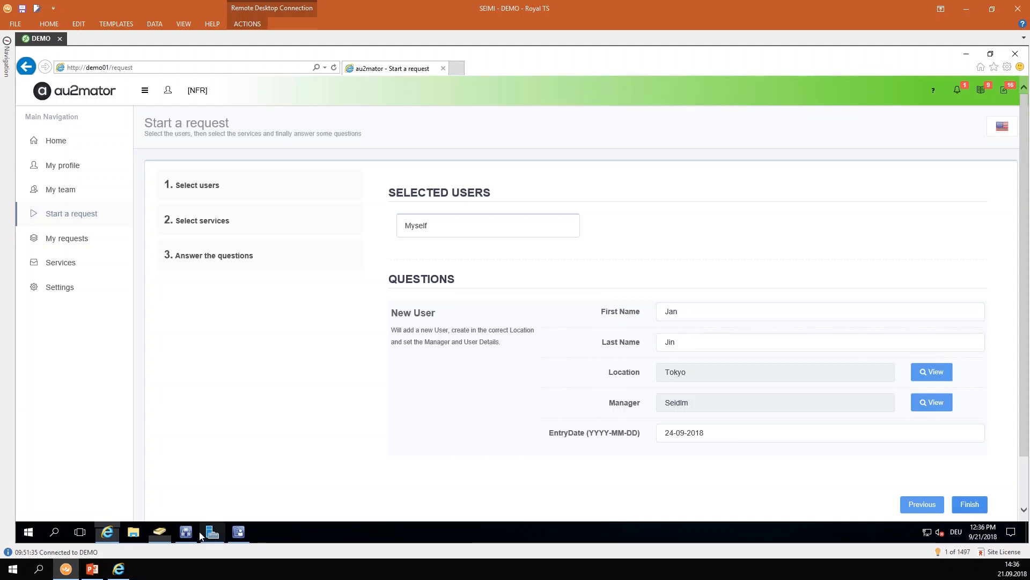
left_click(186, 532)
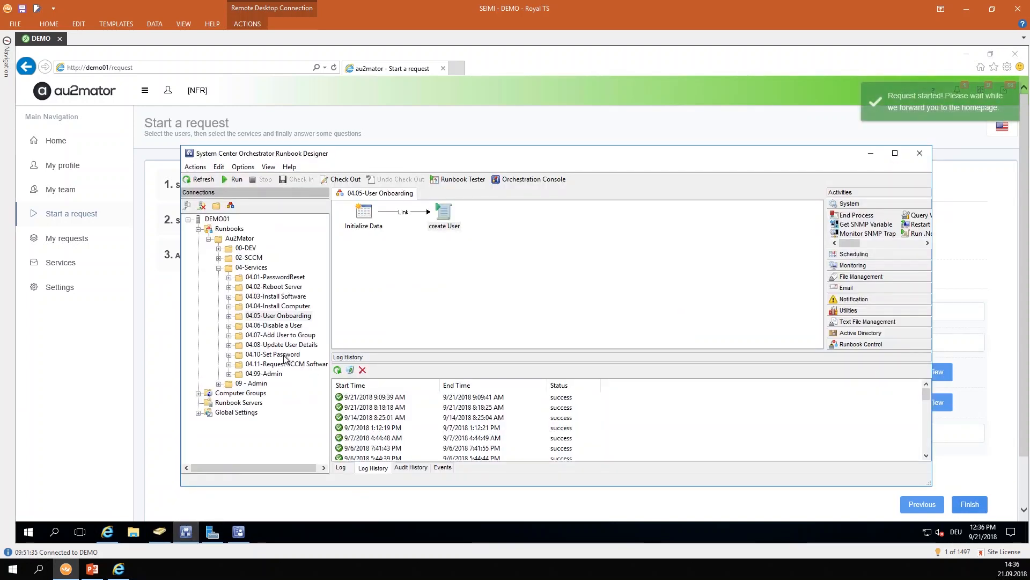
left_click(287, 318)
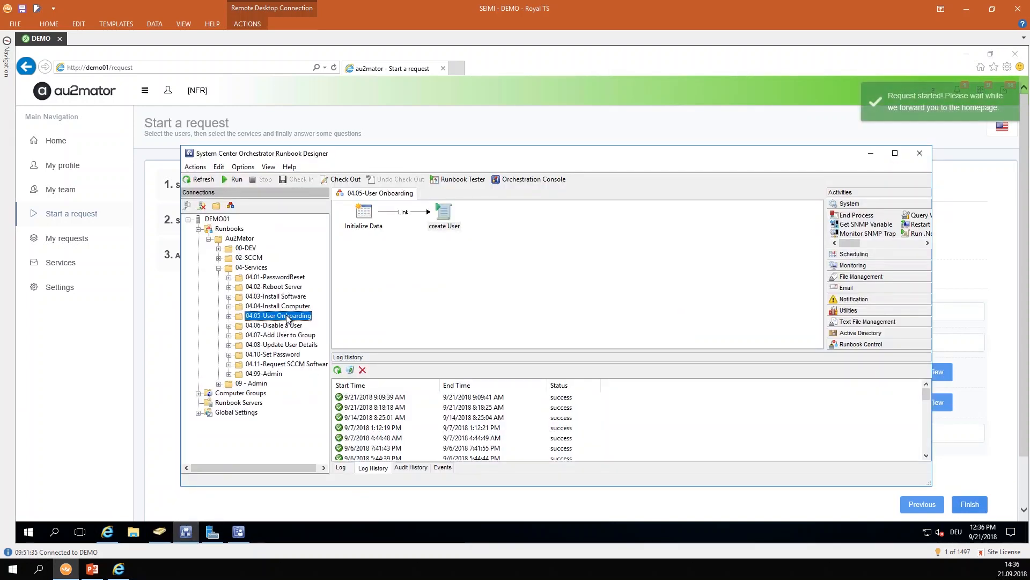
left_click(337, 370)
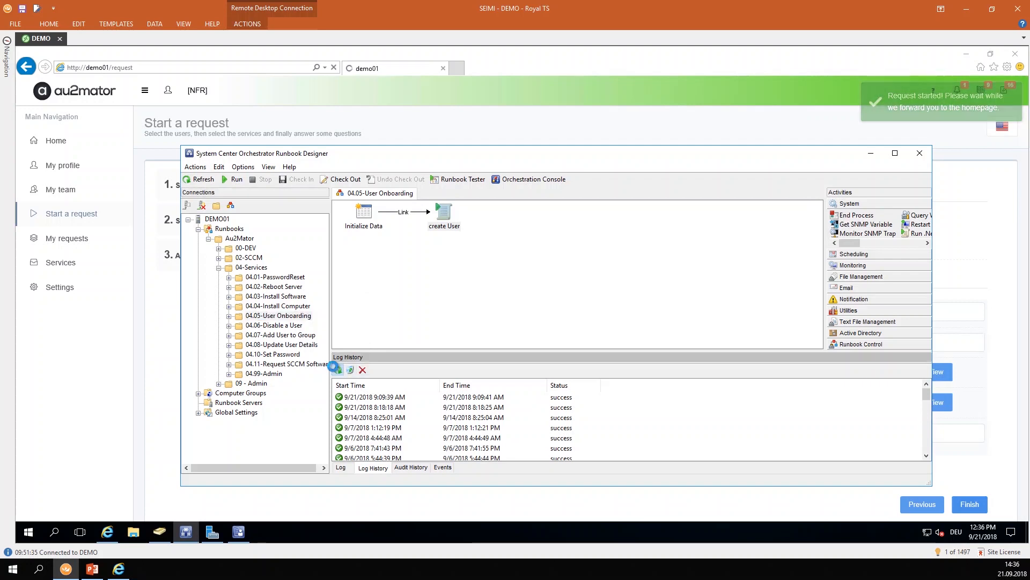
Confirm the newest successful run, then view the new account in the Tokyo OU.
left_click(374, 399)
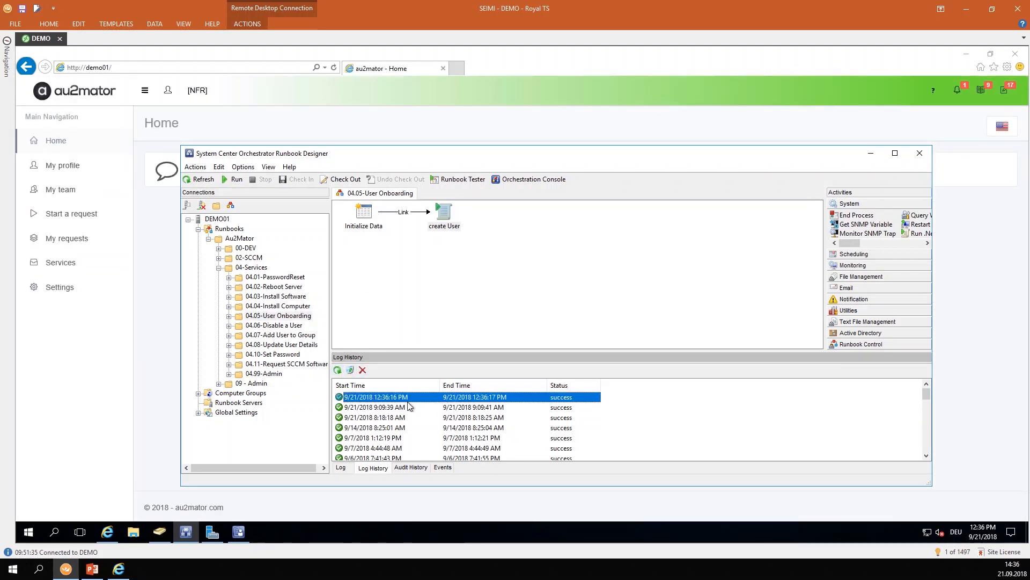
left_click(160, 532)
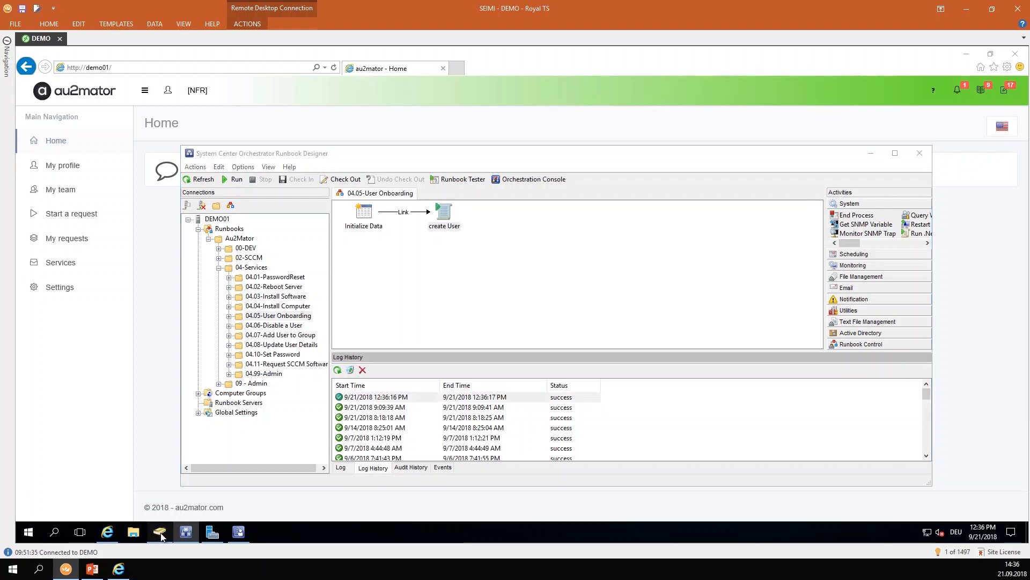
left_click(661, 346)
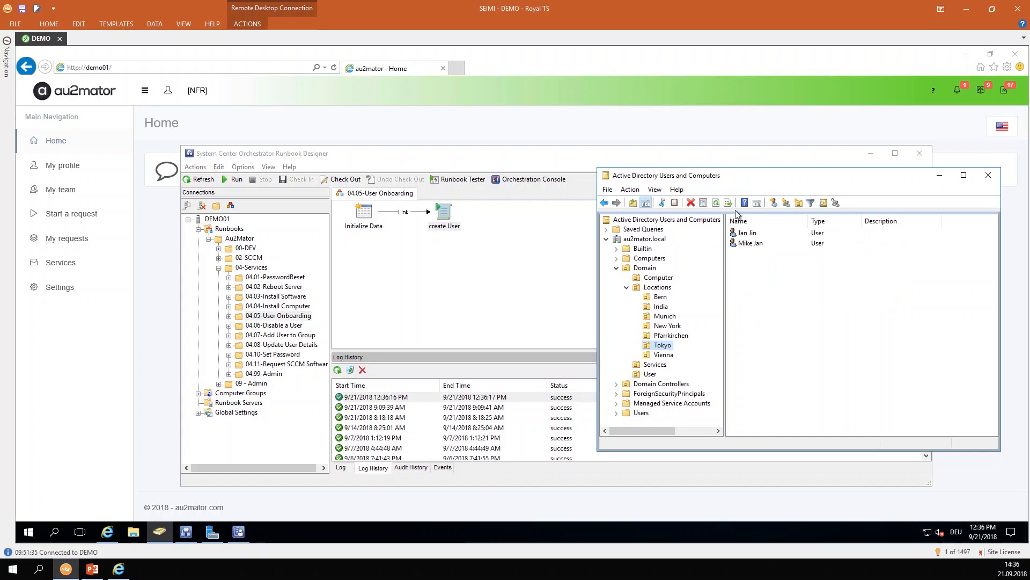
Review the new user's Address and Organization properties, then start a new au2mator request.
double_click(746, 233)
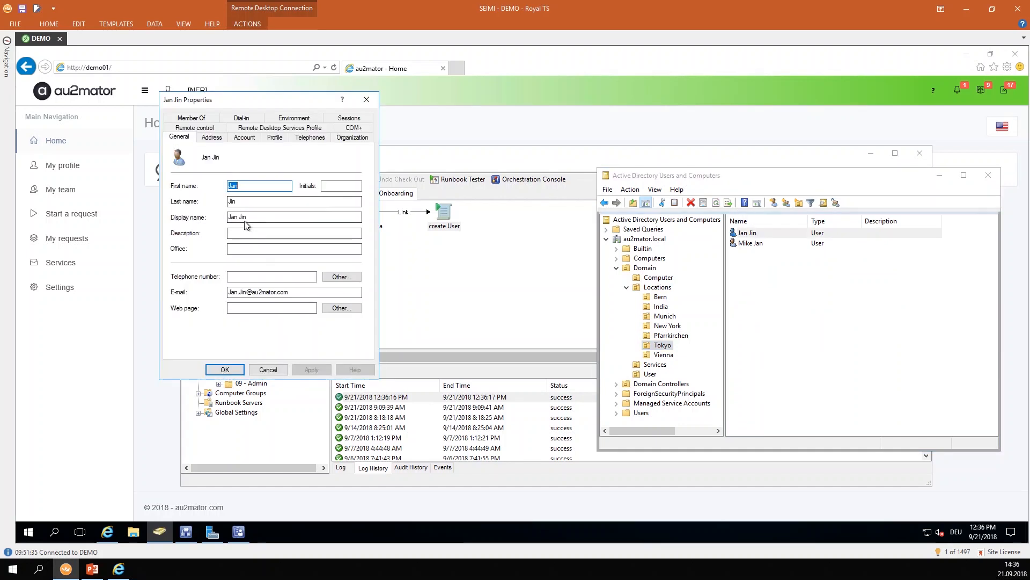
left_click(212, 137)
left_click(360, 138)
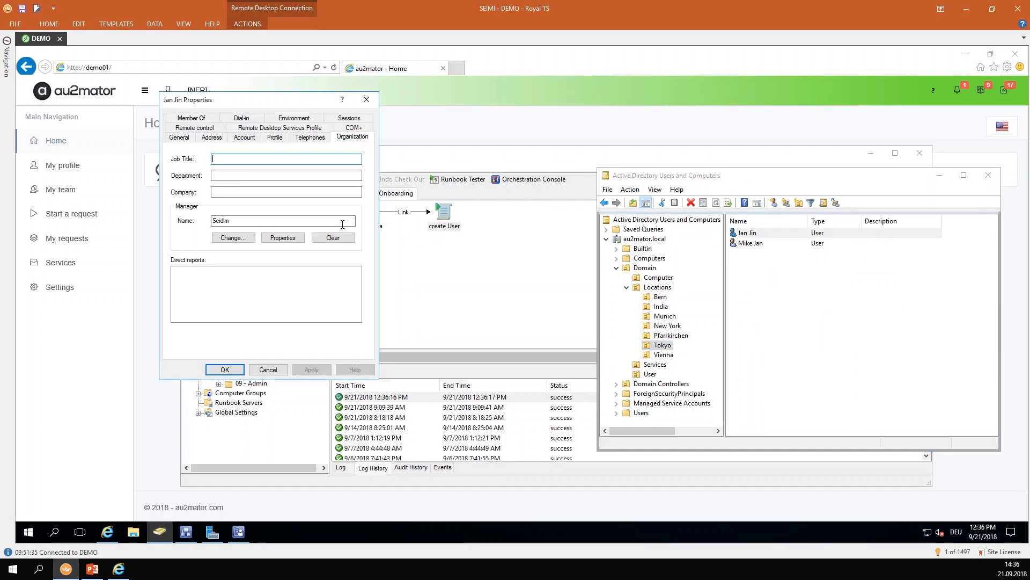
left_click(276, 371)
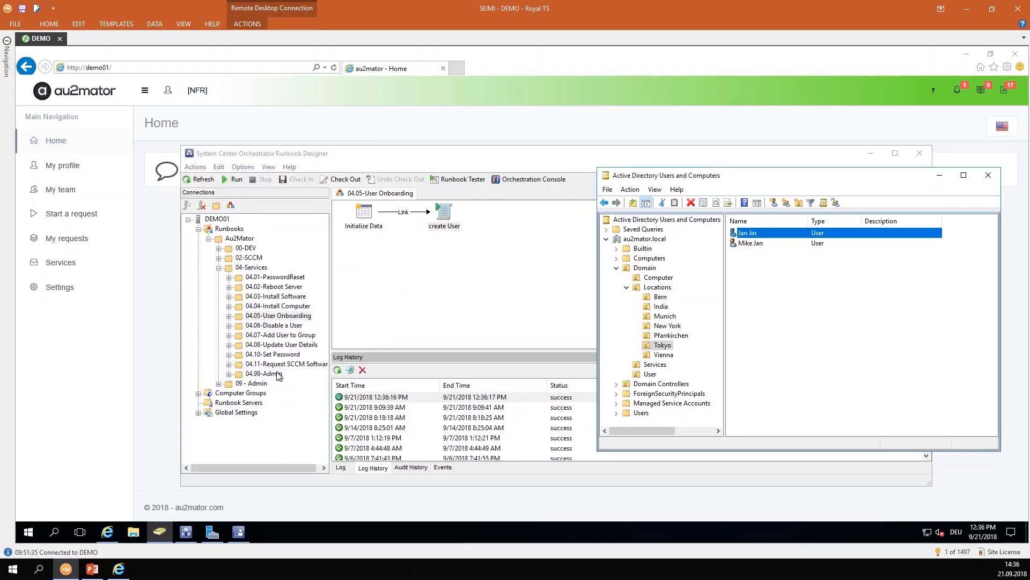
left_click(157, 345)
left_click(94, 215)
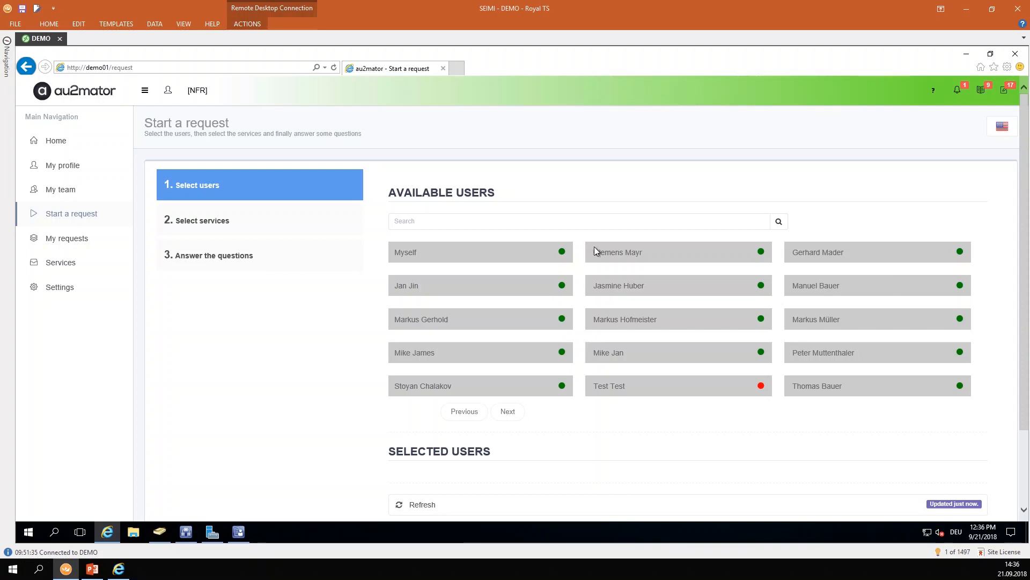
Disable the first user's account in the Vienna OU and return to au2mator.
left_click(159, 531)
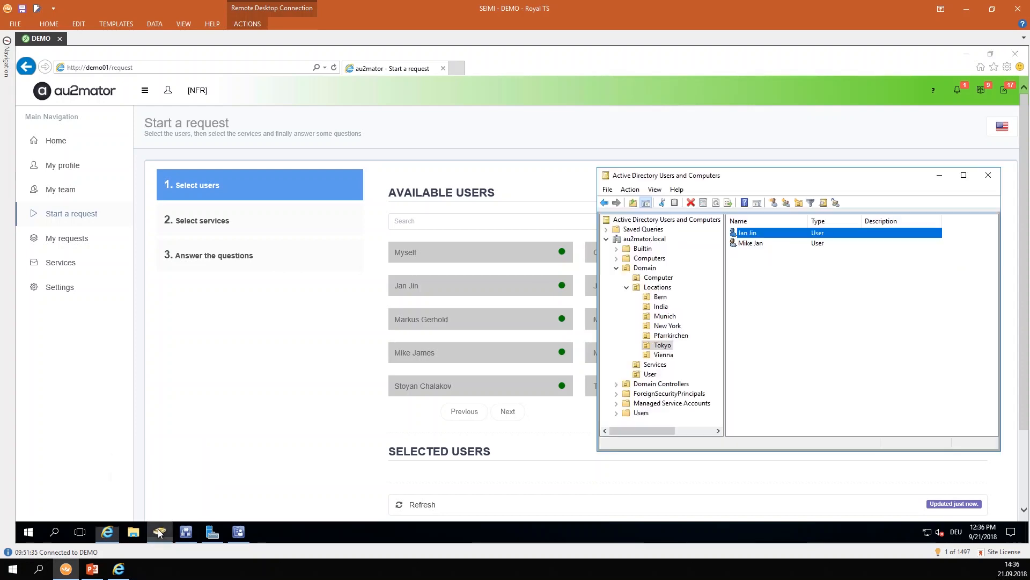
left_click(664, 355)
left_click(775, 235)
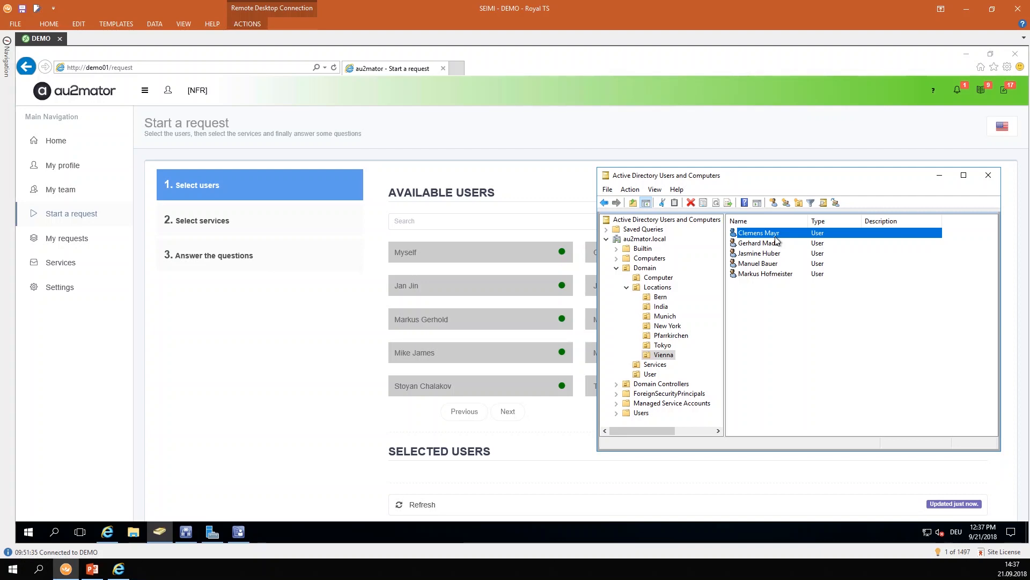
right_click(776, 241)
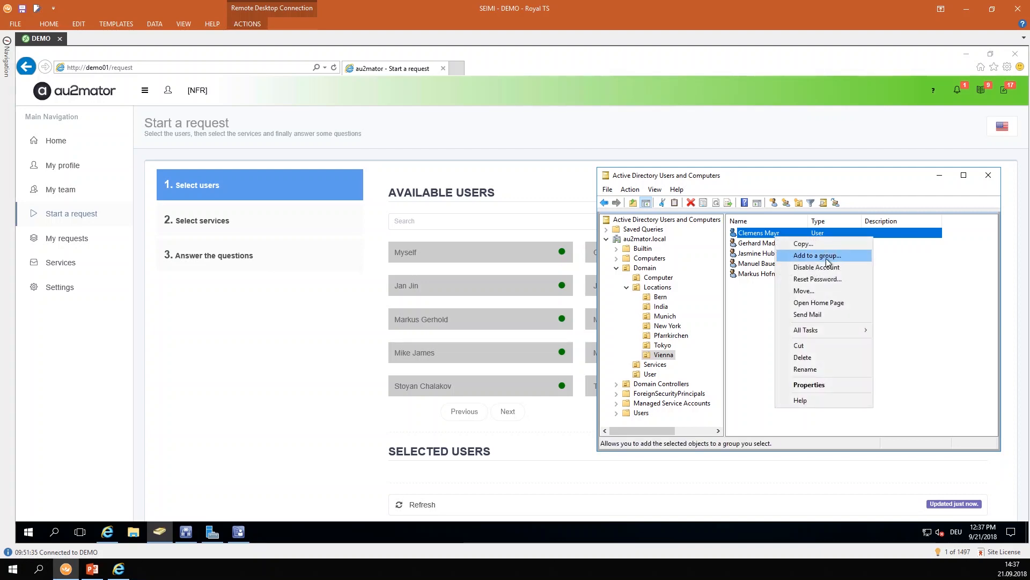
left_click(826, 272)
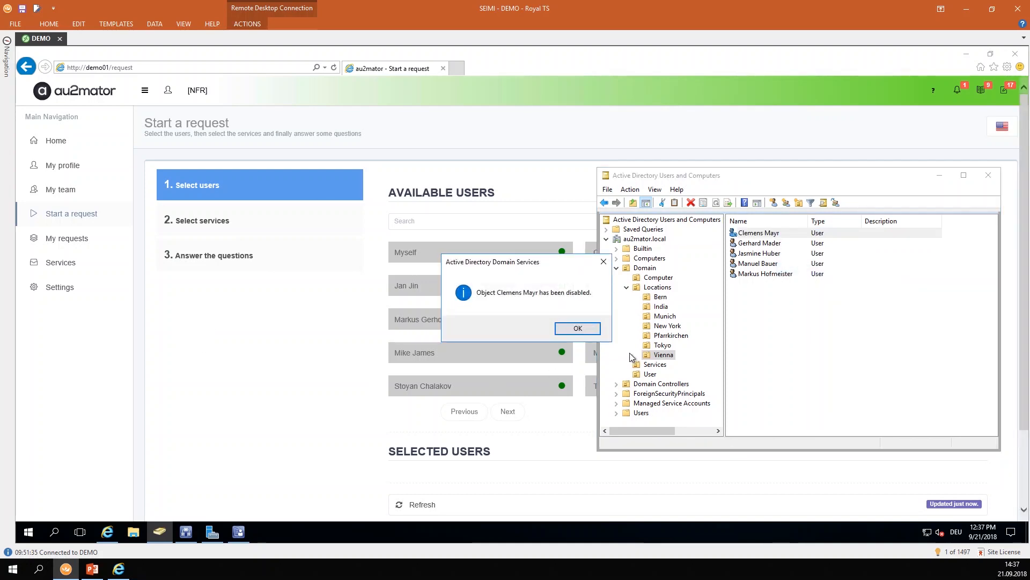
left_click(578, 328)
left_click(331, 325)
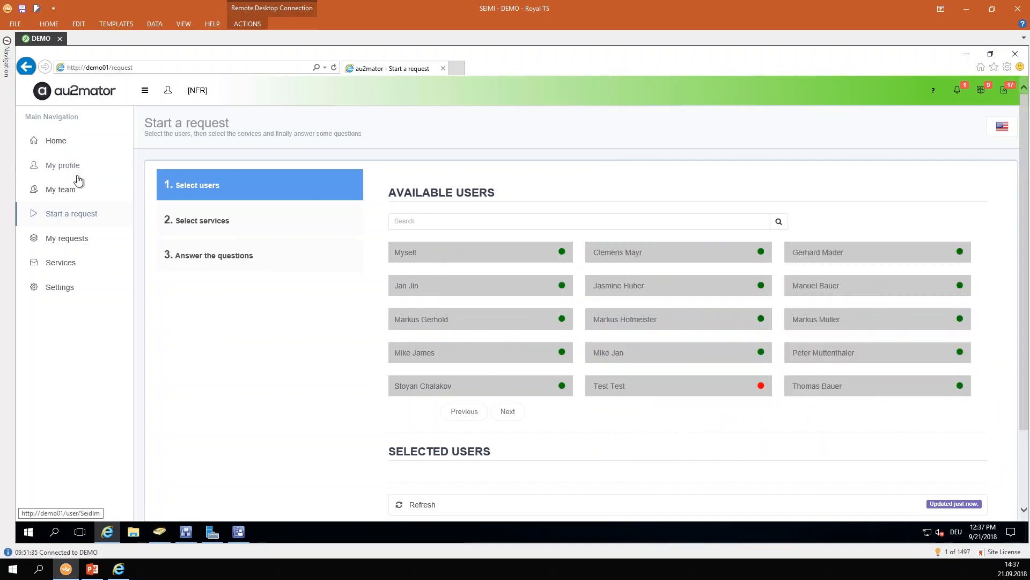
Reload the request page, select the Disabled (514) Vienna user, and move on to services.
left_click(66, 215)
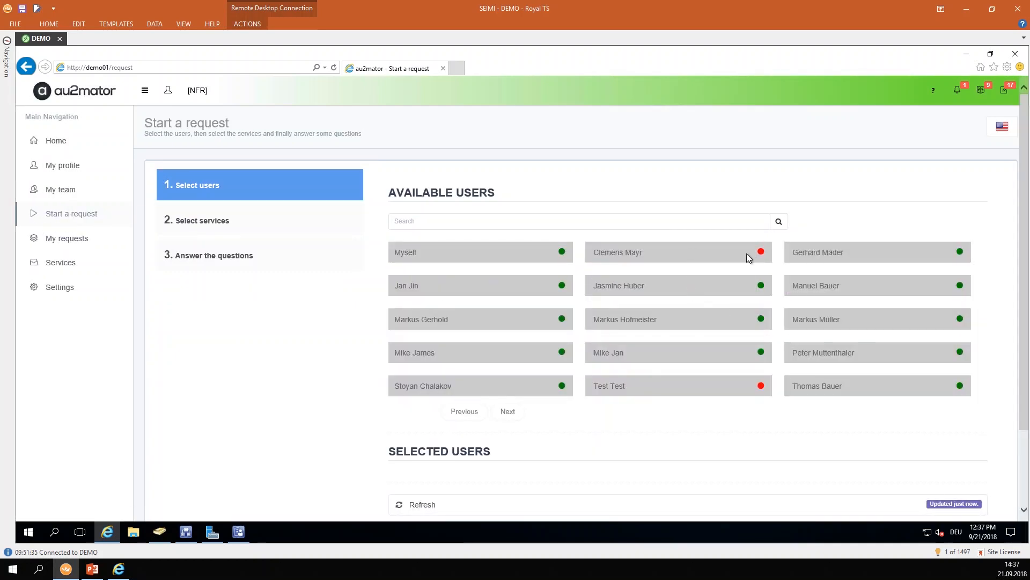
mouse_move(764, 252)
mouse_move(560, 250)
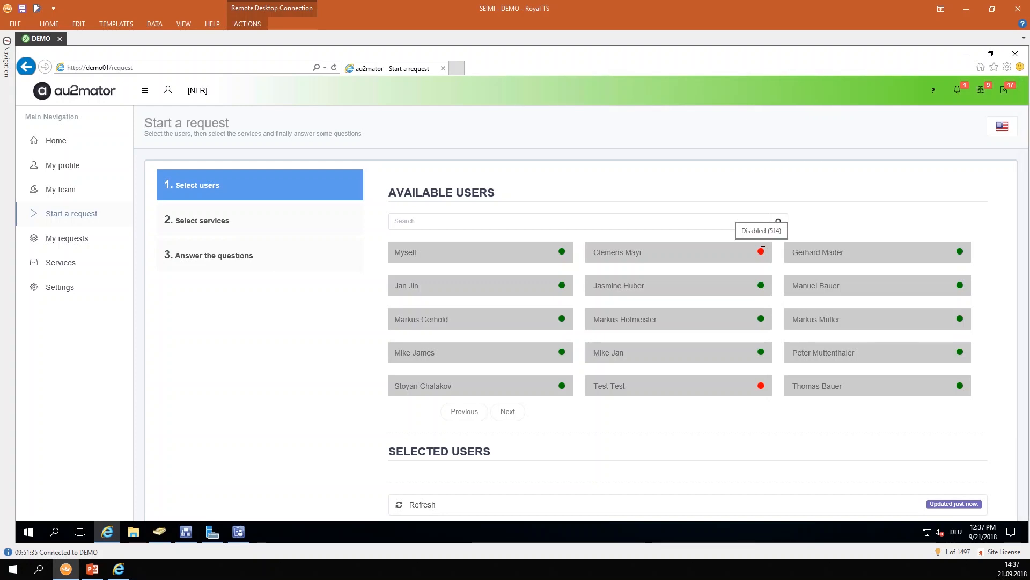
left_click(671, 249)
scroll(524, 483, "down", 3)
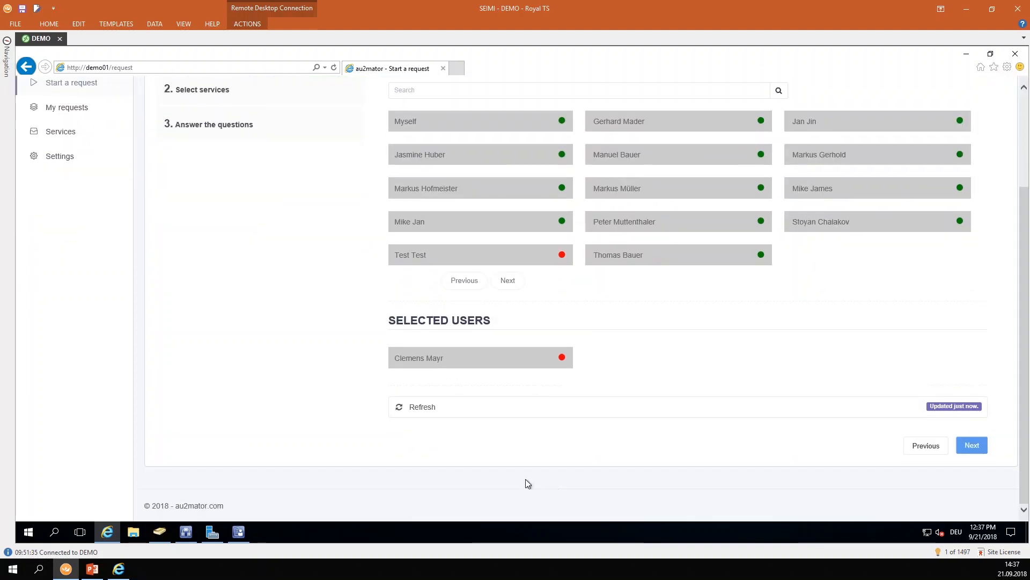
left_click(970, 452)
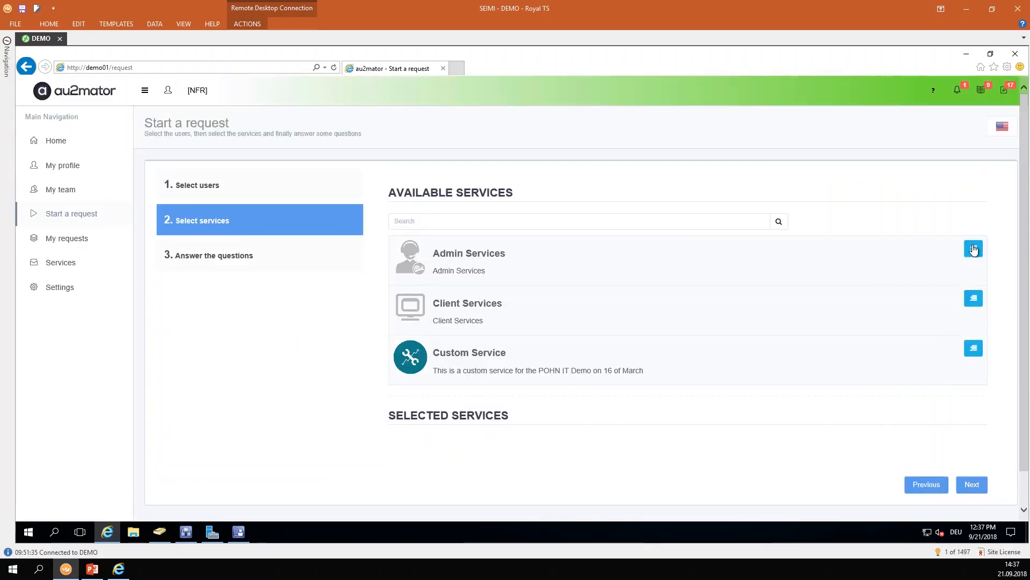
left_click(973, 250)
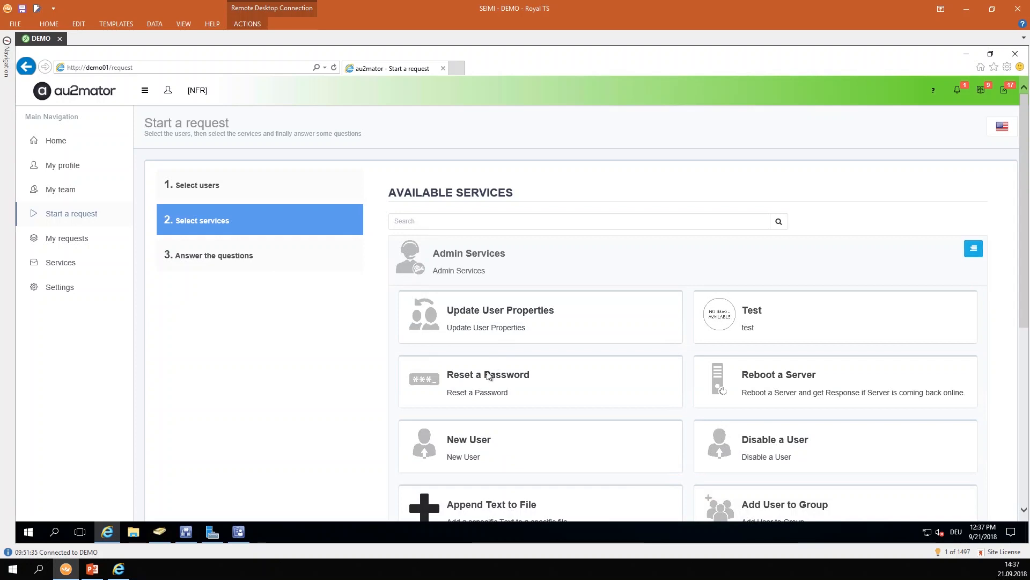
Choose the Reset a Password service and opt to enter a custom password.
left_click(488, 375)
scroll(945, 419, "down", 8)
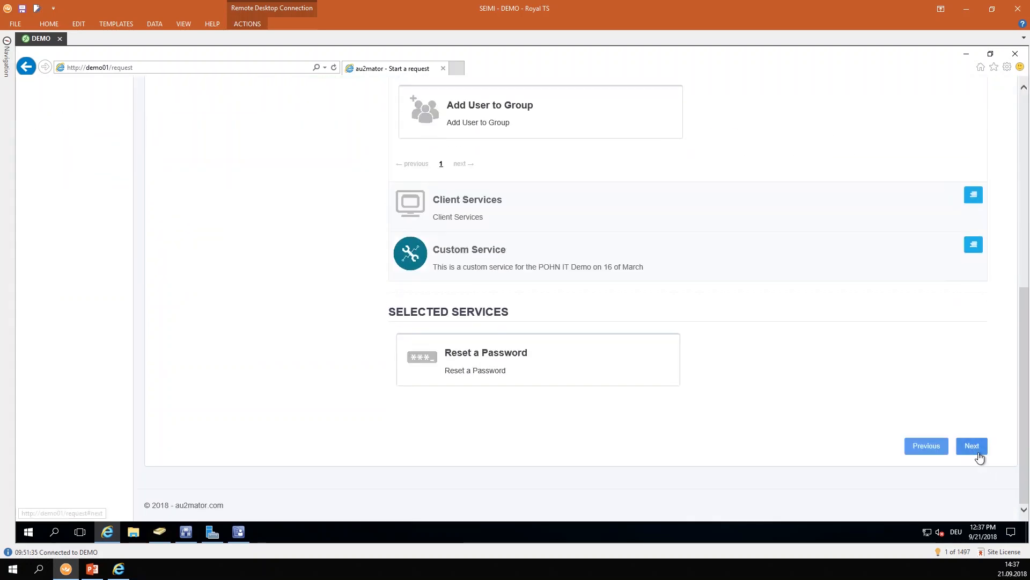
left_click(972, 450)
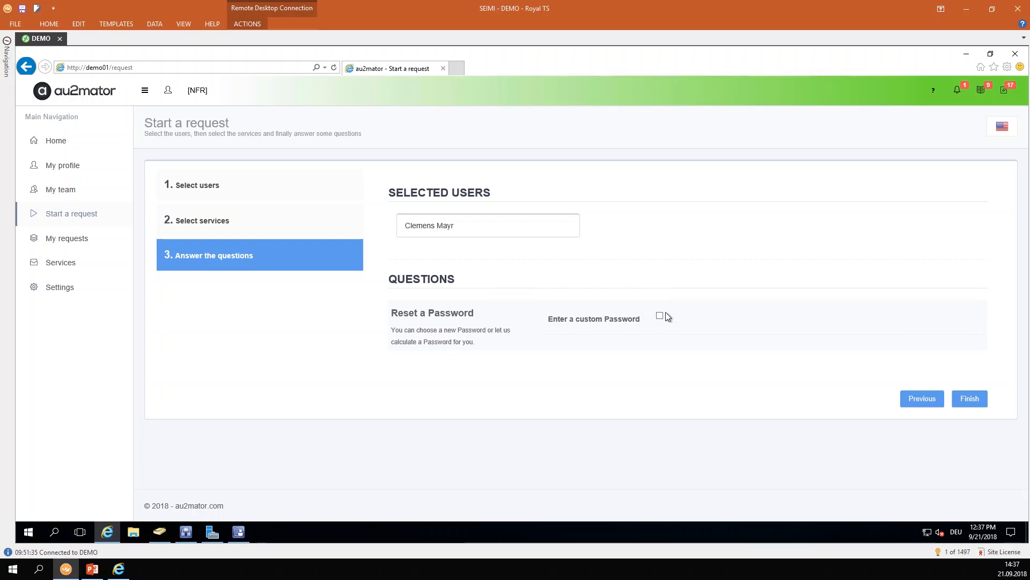
left_click(660, 317)
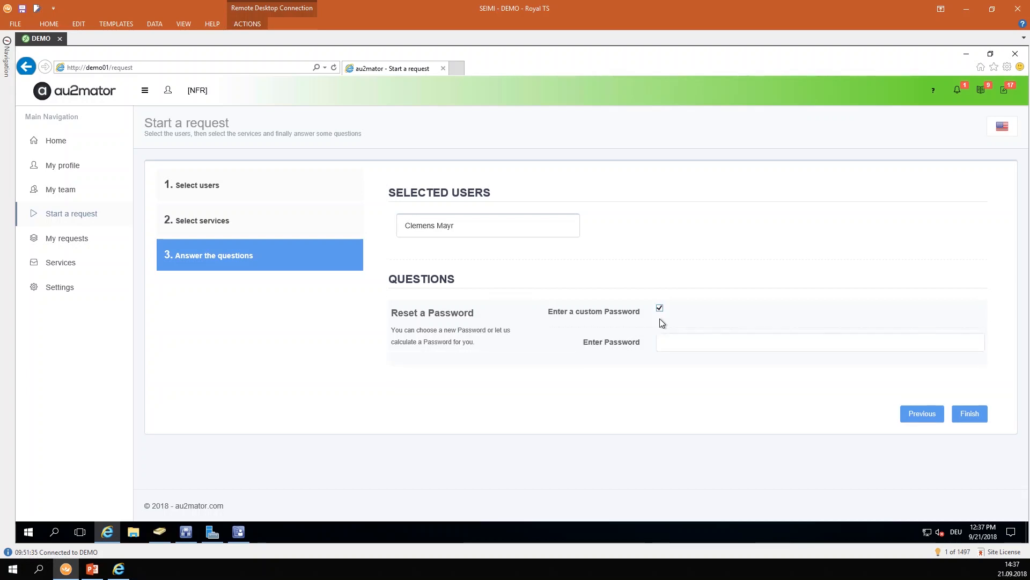
left_click(660, 308)
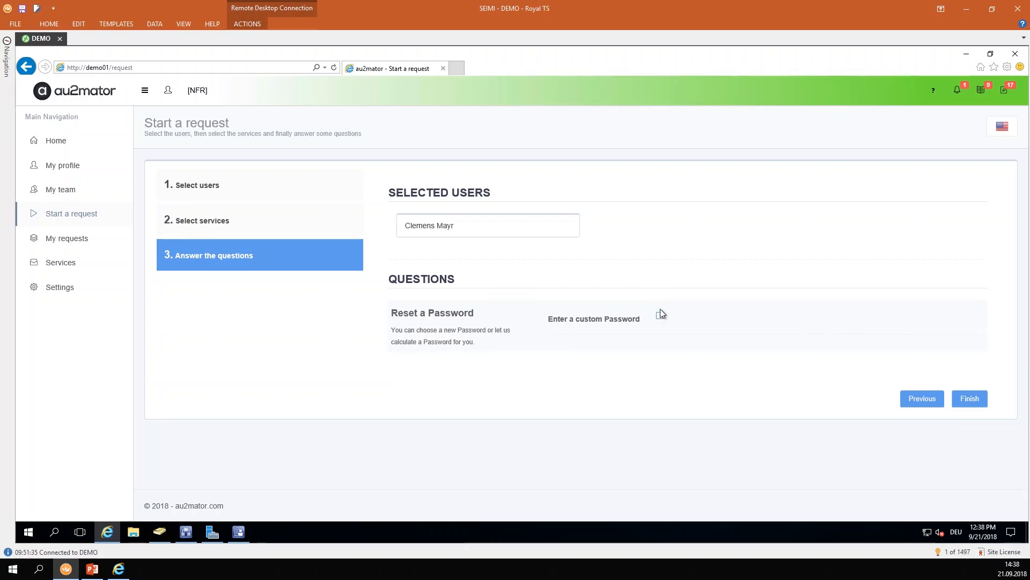
left_click(660, 318)
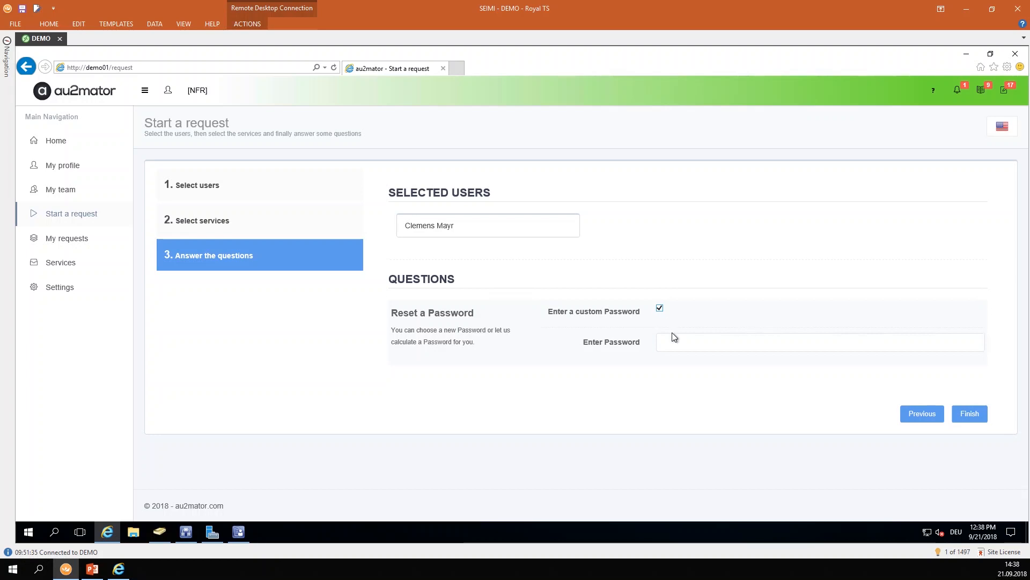
Type the custom password, submit the request, and switch to Runbook Designer.
left_click(696, 345)
type("•••••")
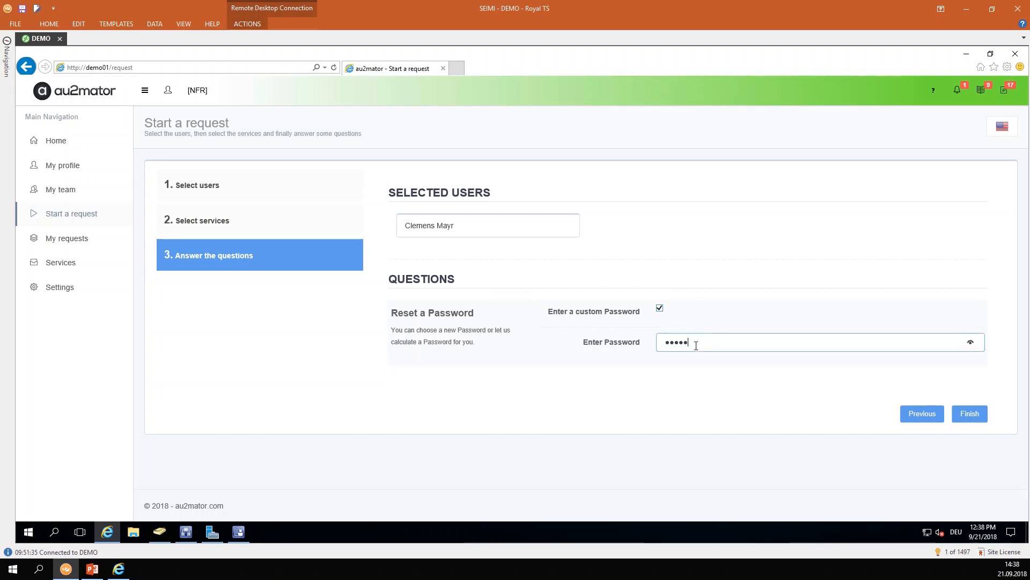
type("•••••")
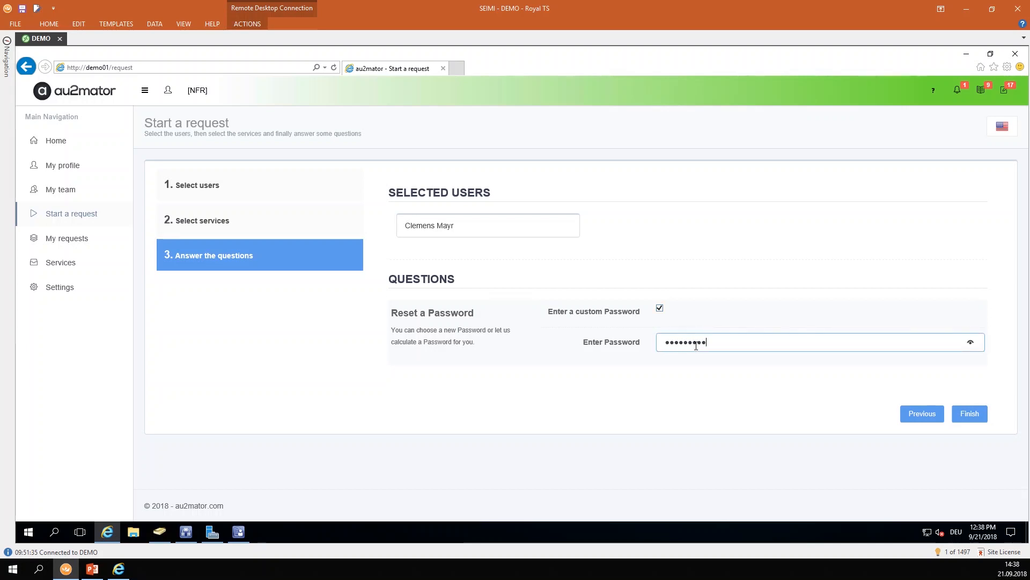
left_click(974, 415)
left_click(186, 537)
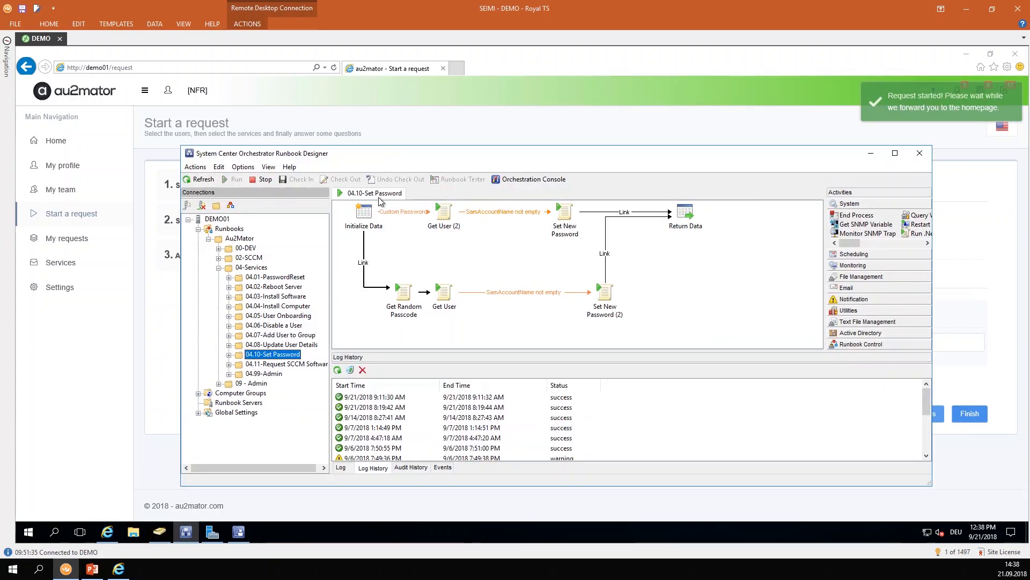
Refresh the 04.10-Set Password log history, recheck the Vienna user, and start a new au2mator request.
left_click(336, 369)
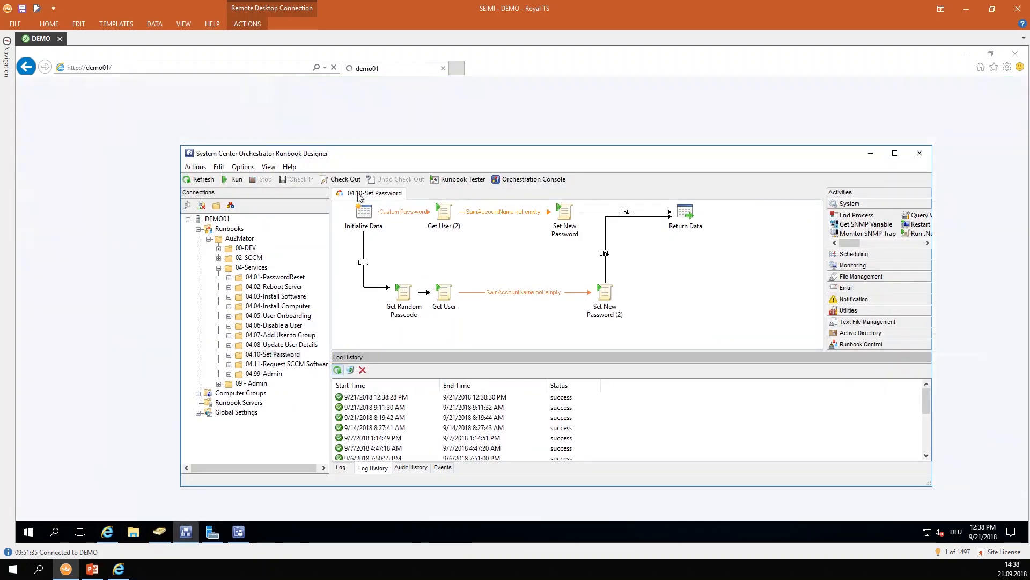
left_click(159, 531)
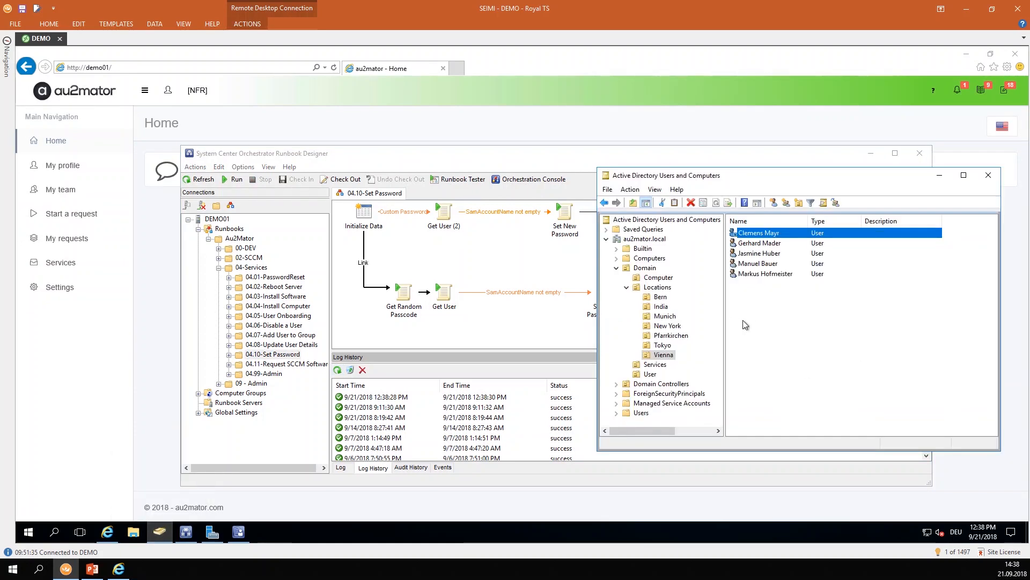
left_click(774, 330)
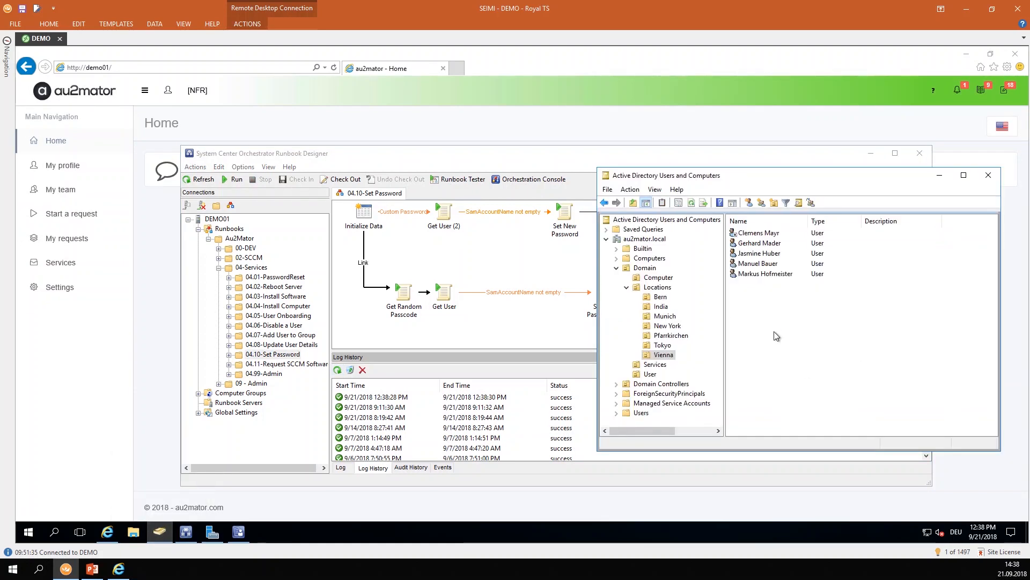
left_click(751, 232)
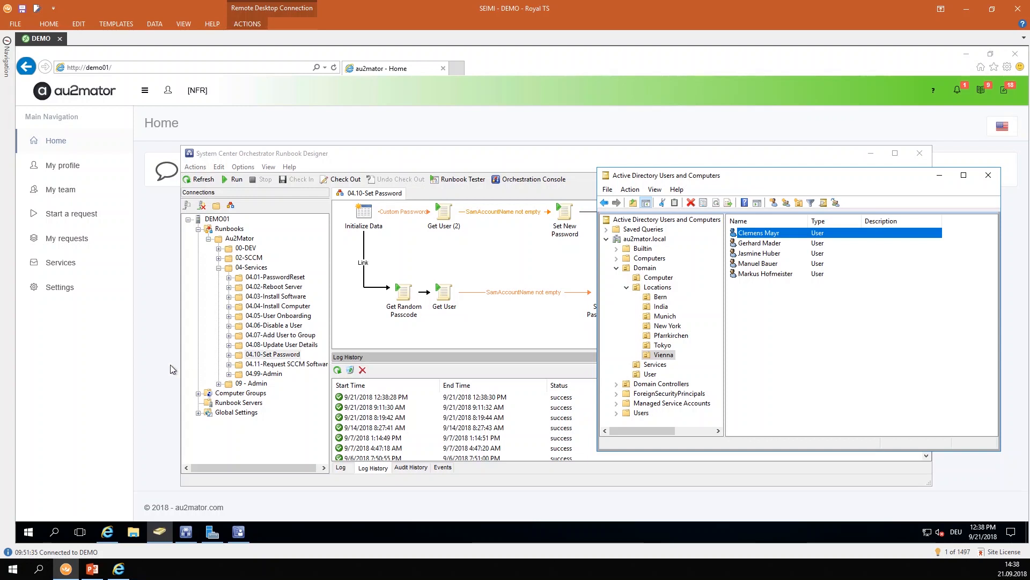
left_click(150, 365)
left_click(83, 217)
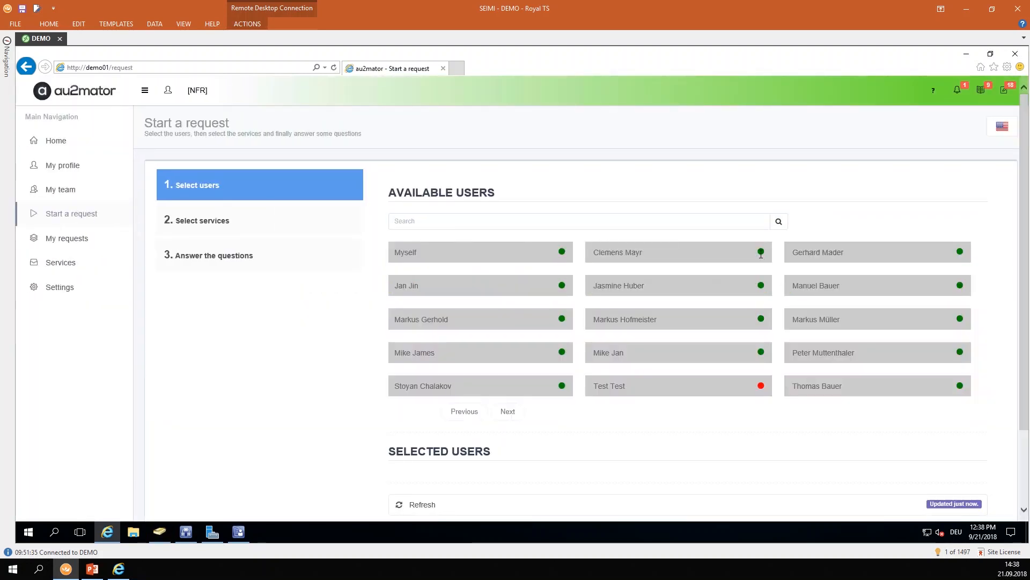
Check the first Vienna user's Organization tab: Human Ressource Manager in Human Ressource.
mouse_move(761, 255)
left_click(159, 531)
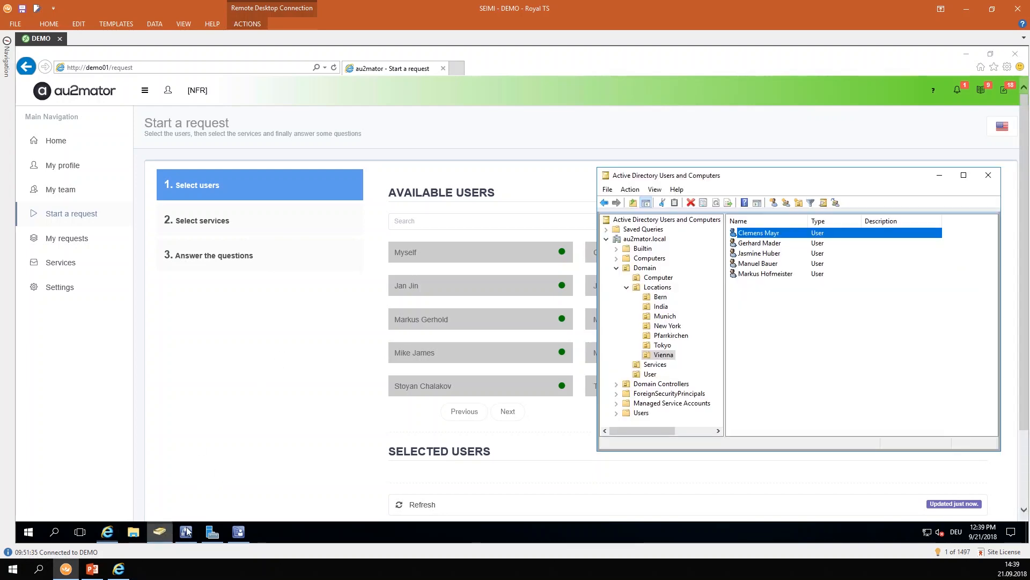
left_click(773, 243)
double_click(775, 234)
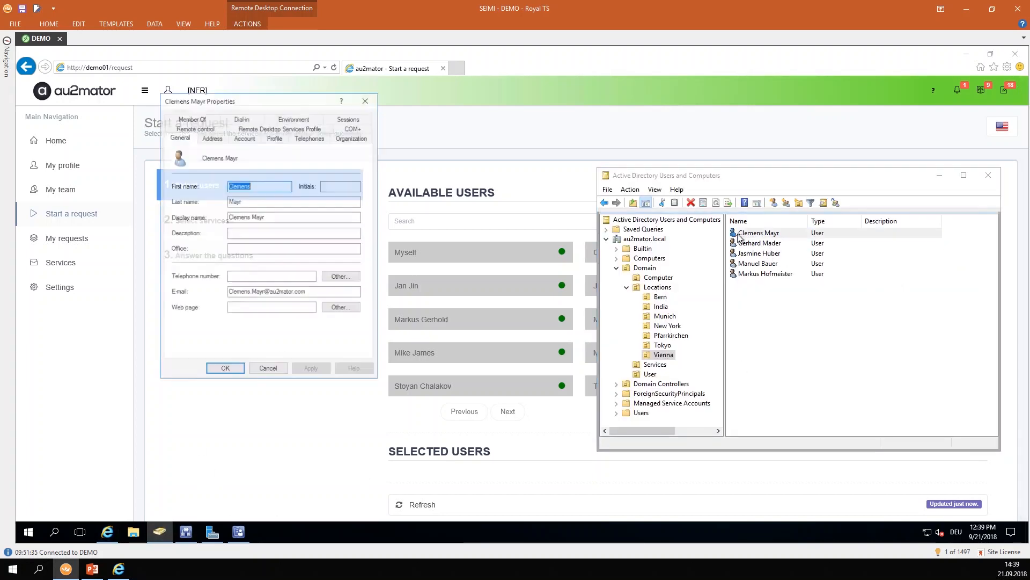
left_click(333, 141)
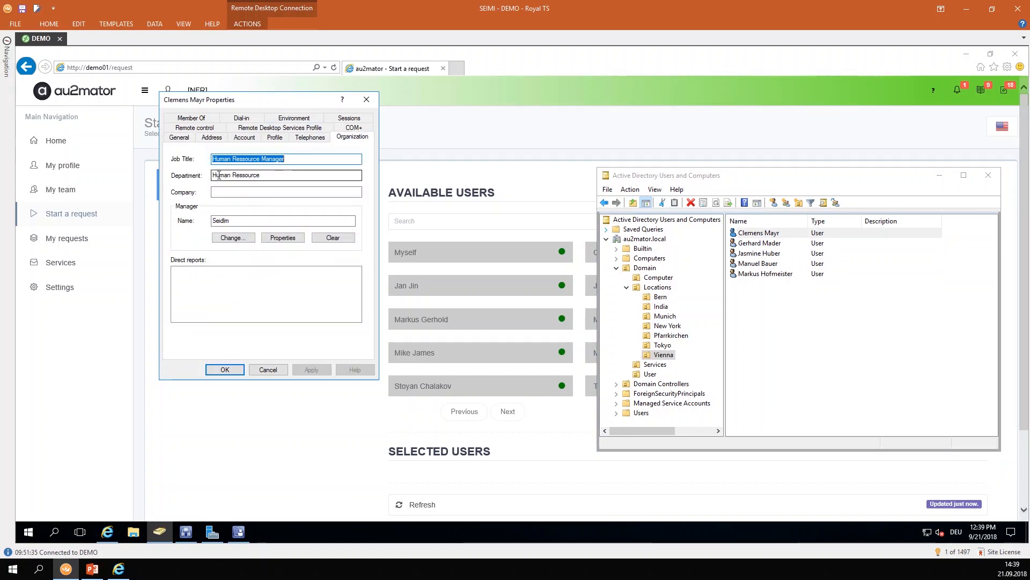
left_click(246, 175)
key("Escape")
Check the second Vienna user's Organization details, then return to the au2mator page.
double_click(759, 243)
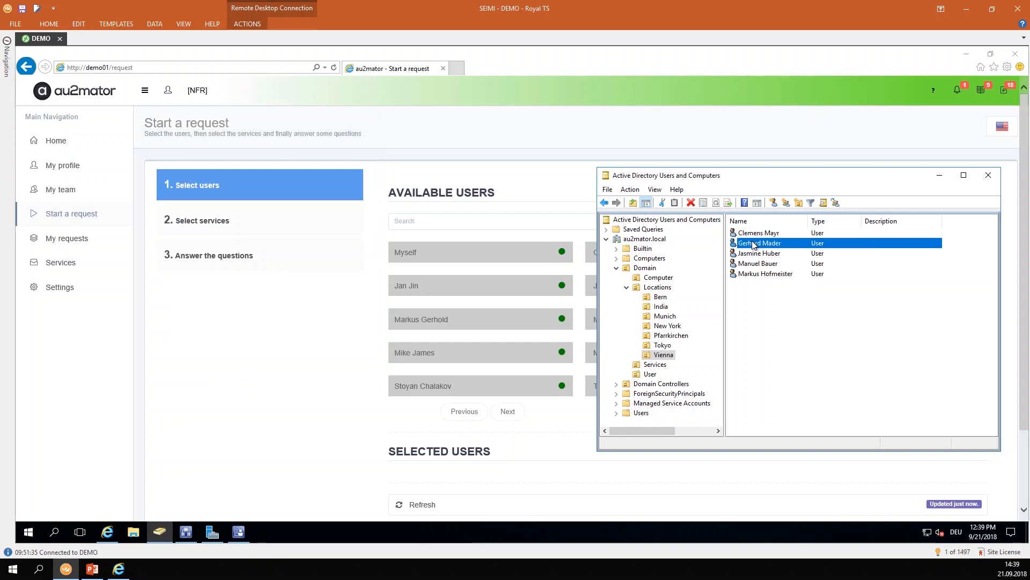
left_click(351, 139)
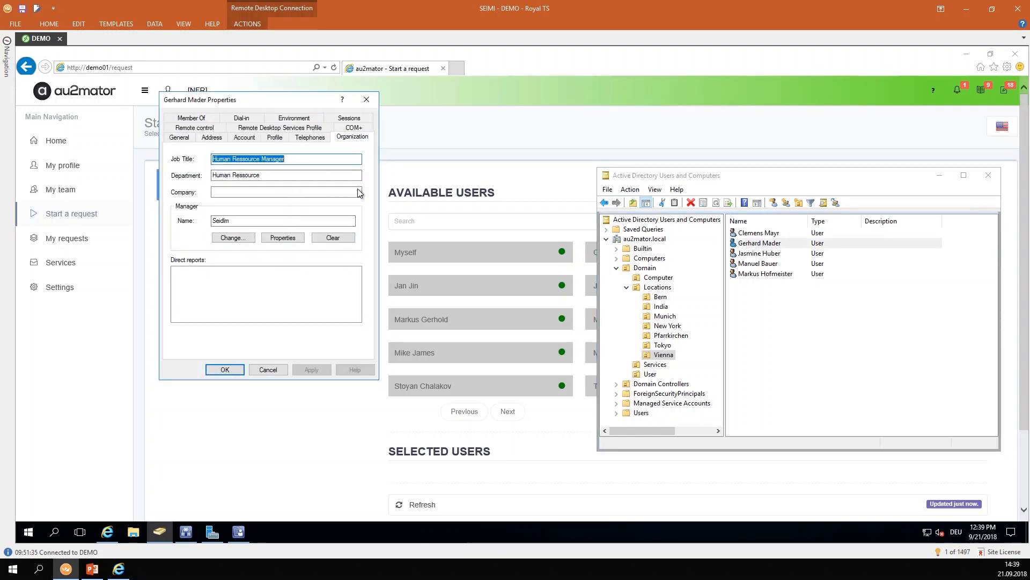
key("Escape")
key("alt+Tab")
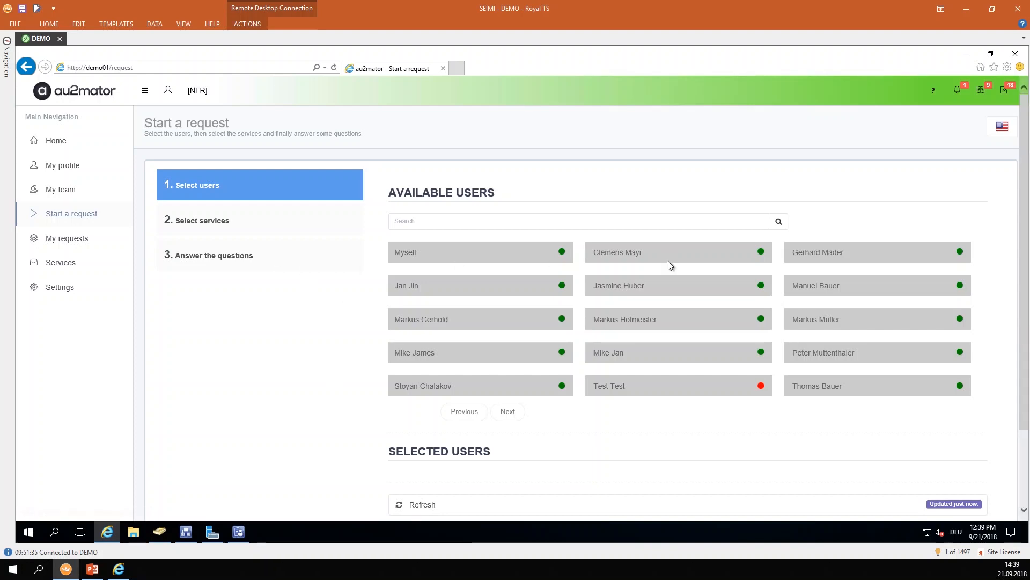
Add both Vienna users to the request's selected users.
left_click(684, 255)
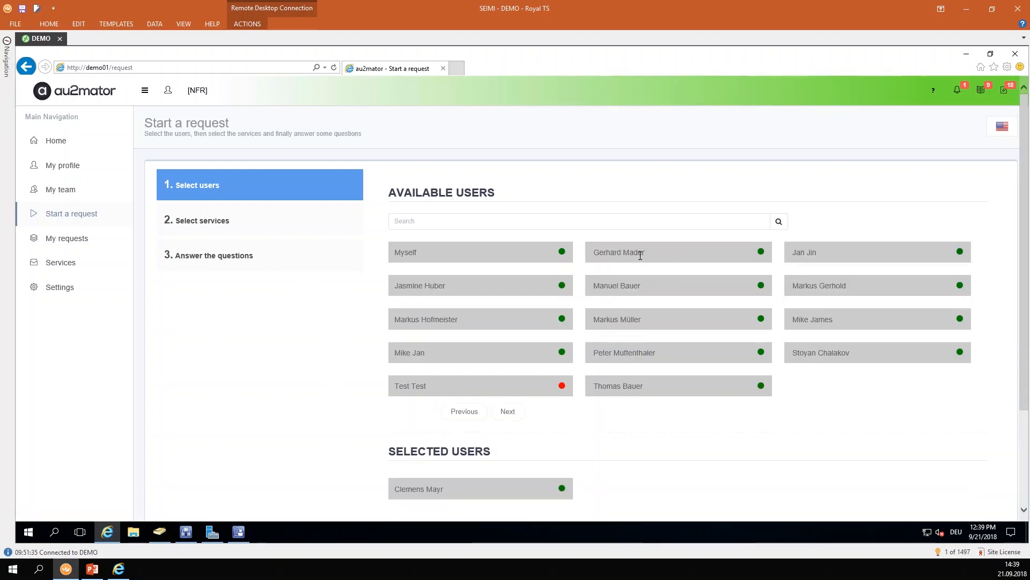
left_click(640, 255)
scroll(945, 466, "down", 3)
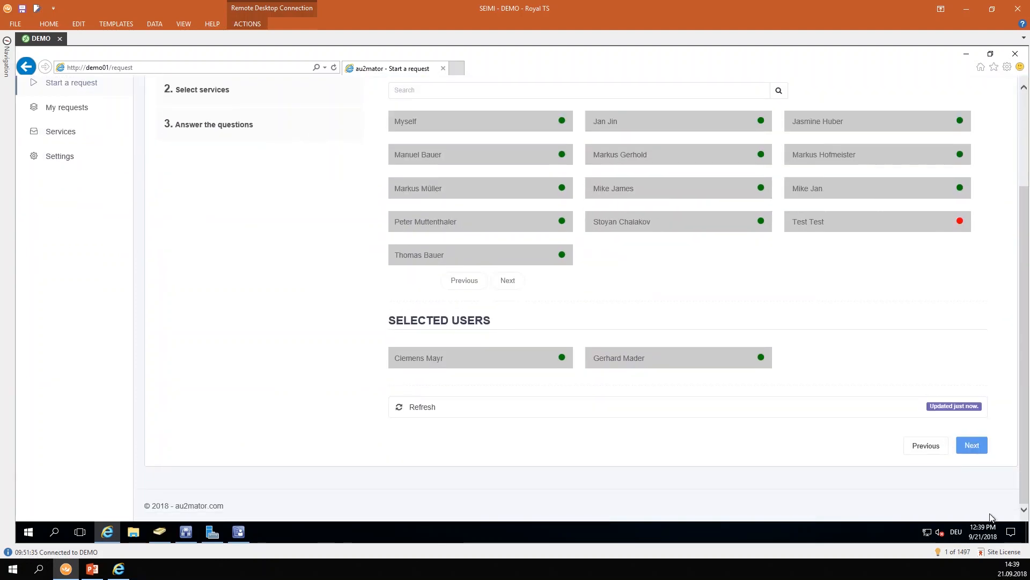
left_click(974, 451)
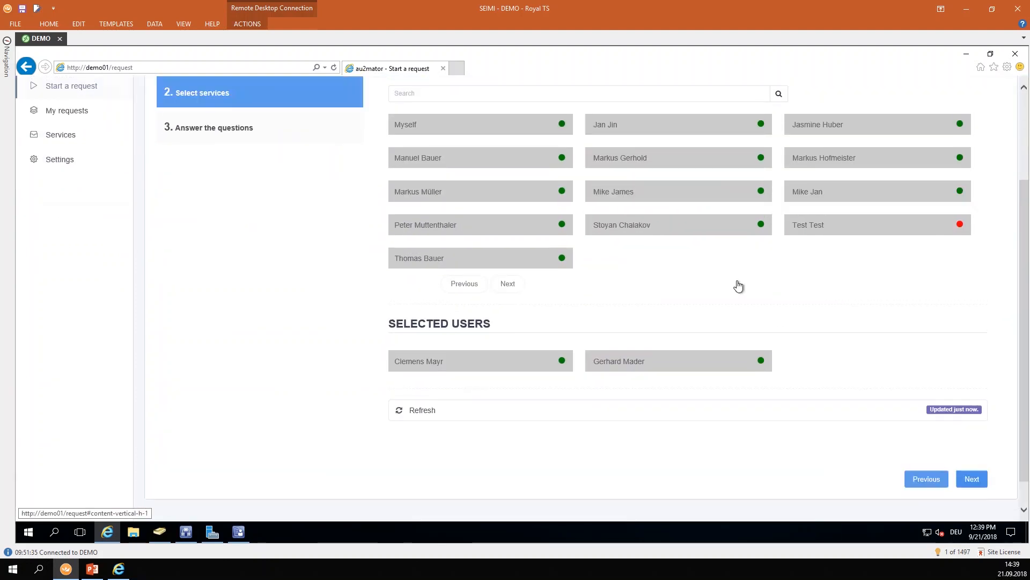
Pick Update User Properties from Admin Services and advance to the questions step.
left_click(494, 285)
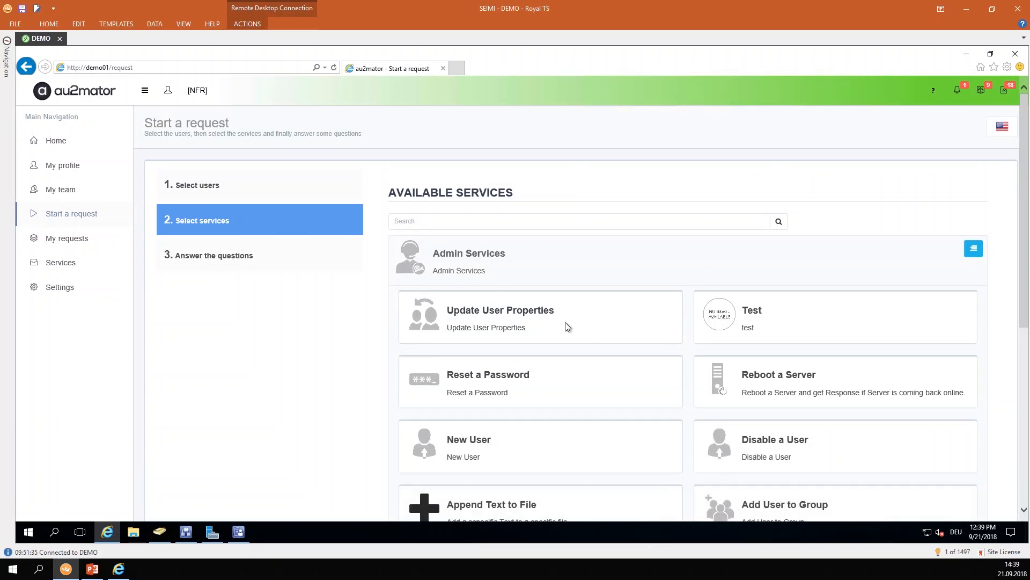
left_click(433, 321)
scroll(710, 377, "down", 5)
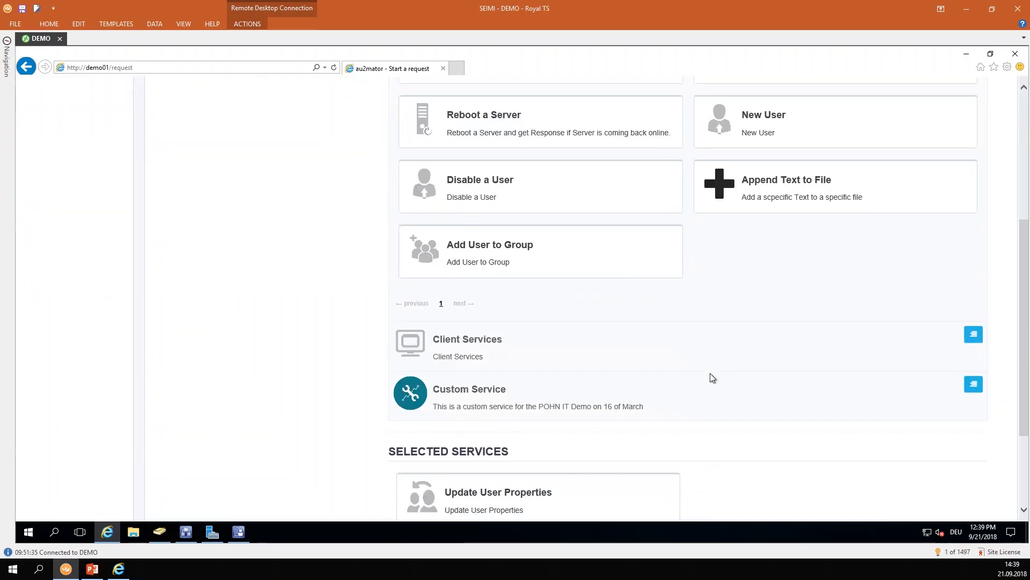
left_click(974, 449)
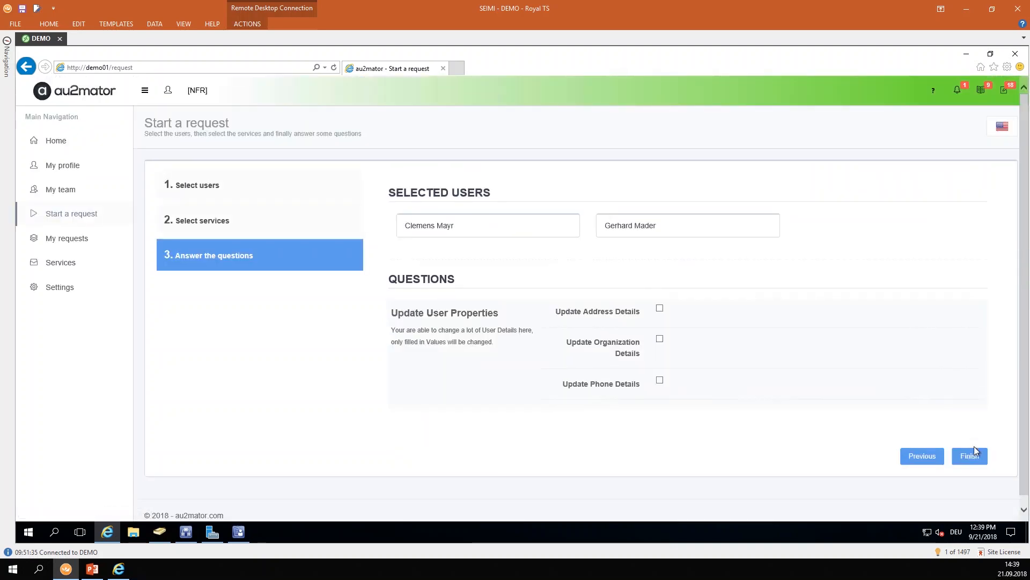
Enable Update Organization Details with job title Marketing Manager and department Marketing, then submit.
left_click(660, 340)
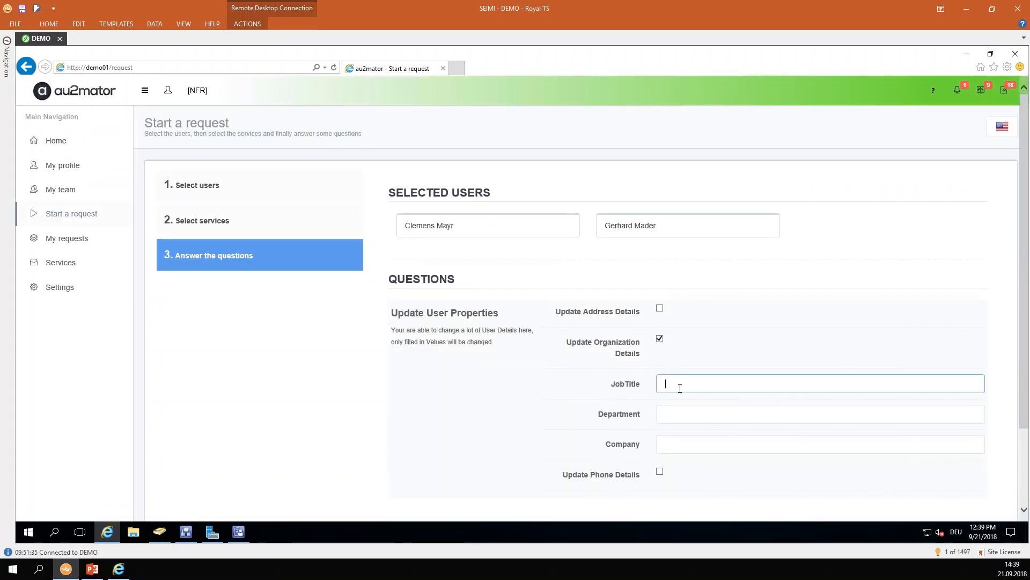
type("Marketing Manager")
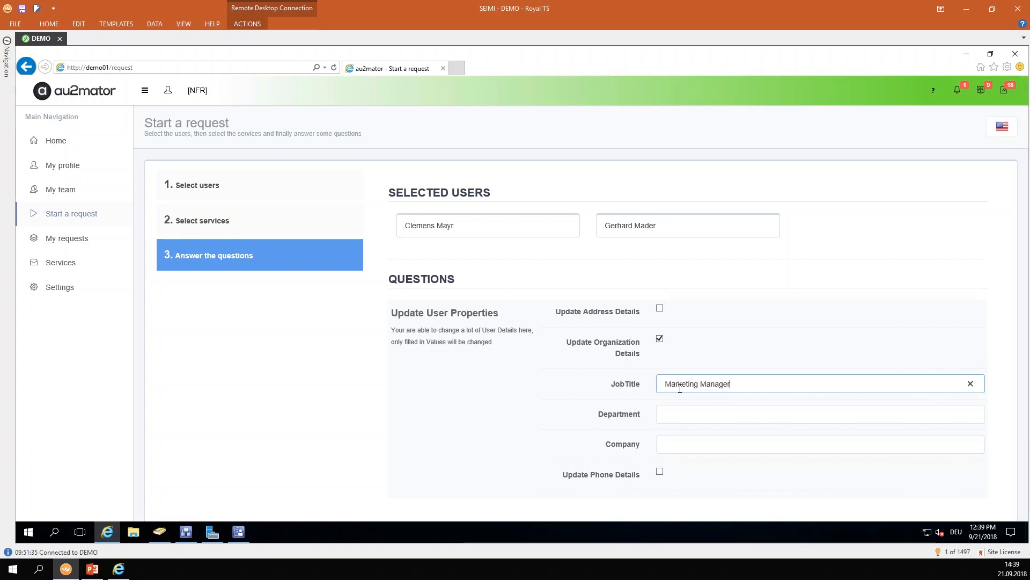
key("Tab")
type("Marketing")
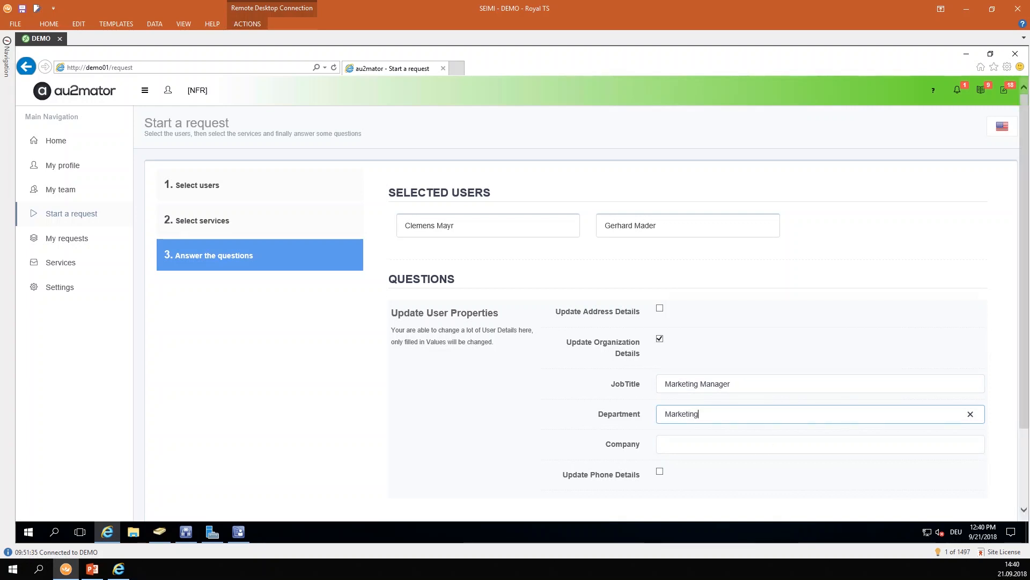
scroll(977, 469, "down", 2)
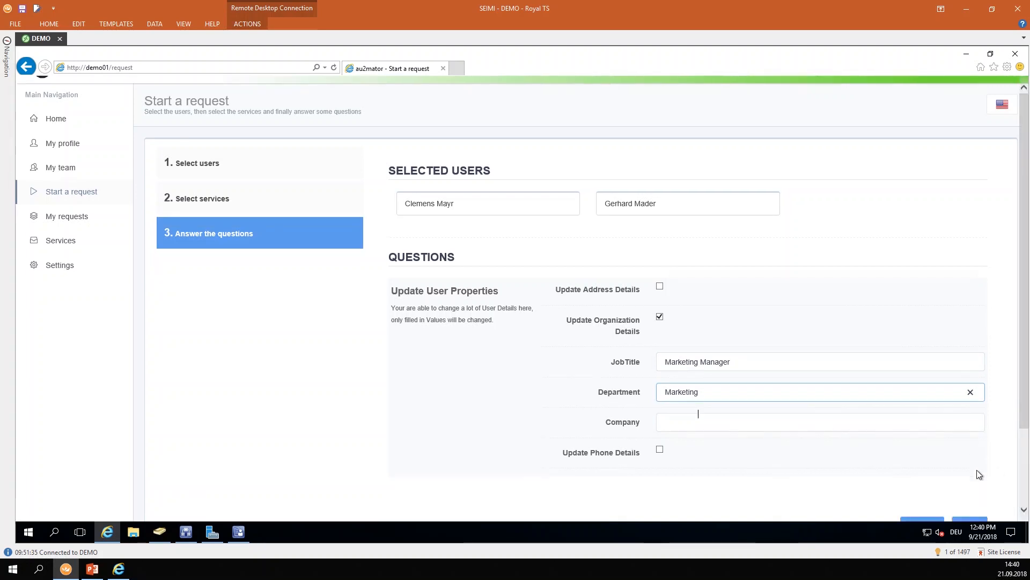
left_click(977, 453)
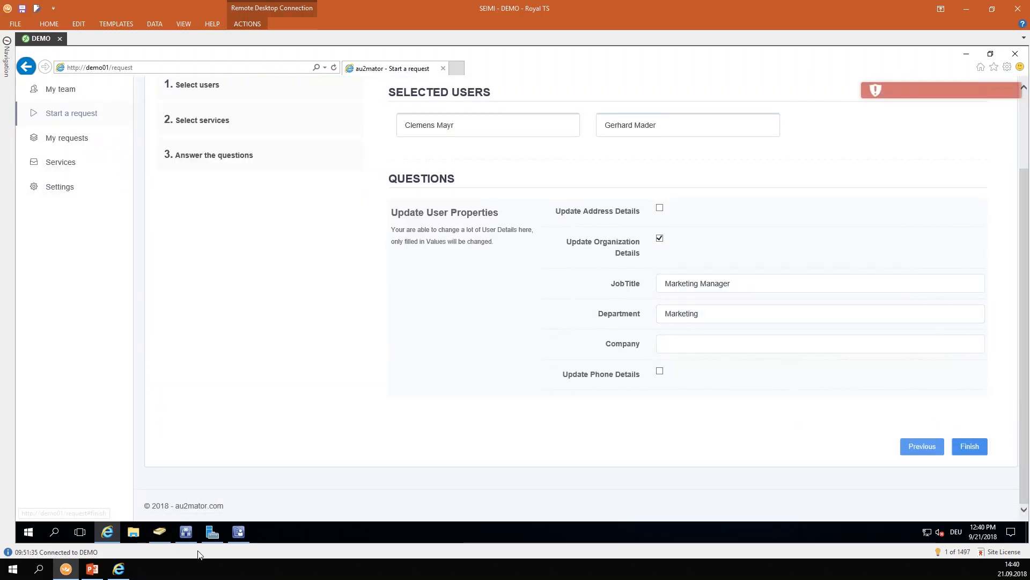
Resubmit the au2mator user-properties request.
left_click(186, 532)
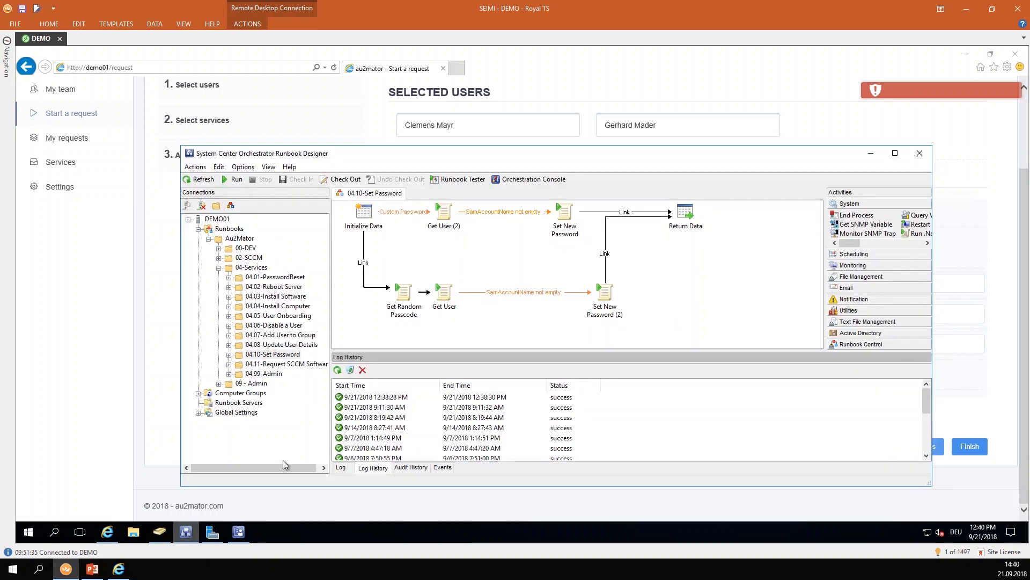
left_click(186, 531)
left_click(978, 450)
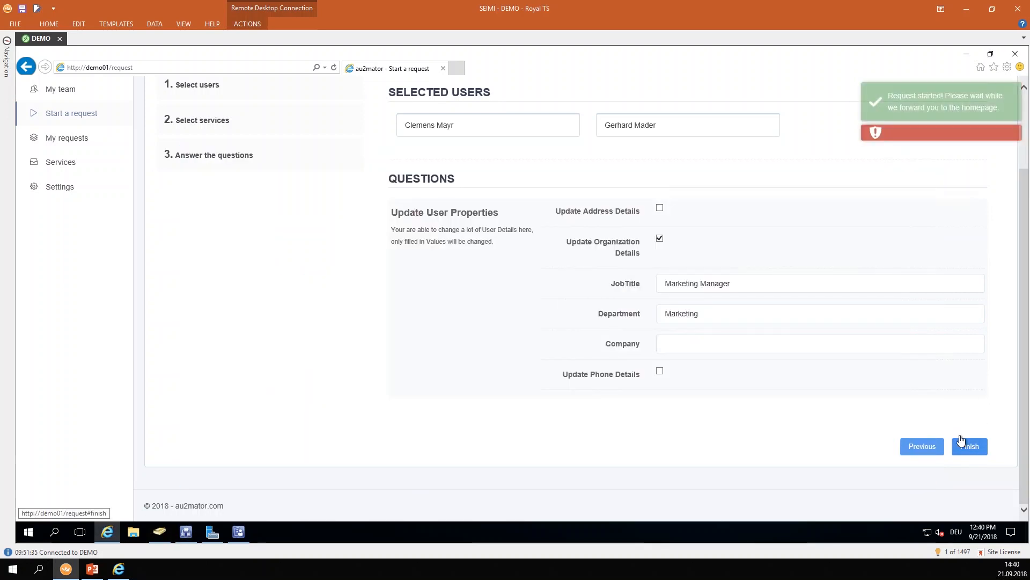
Open the 04.08-Update User Details runbook and select its newest 12:40:10 PM log entry.
left_click(186, 531)
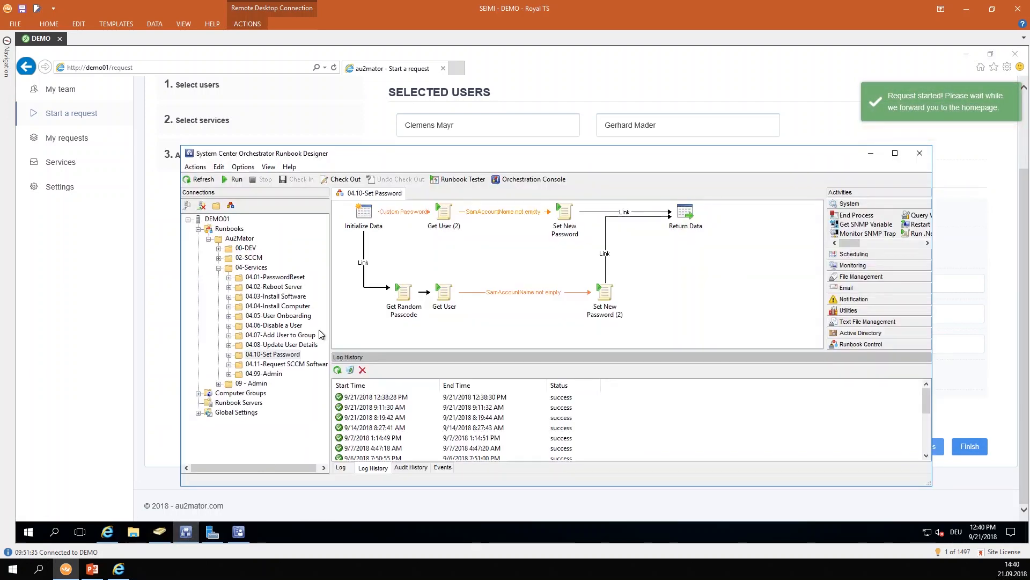
left_click(289, 345)
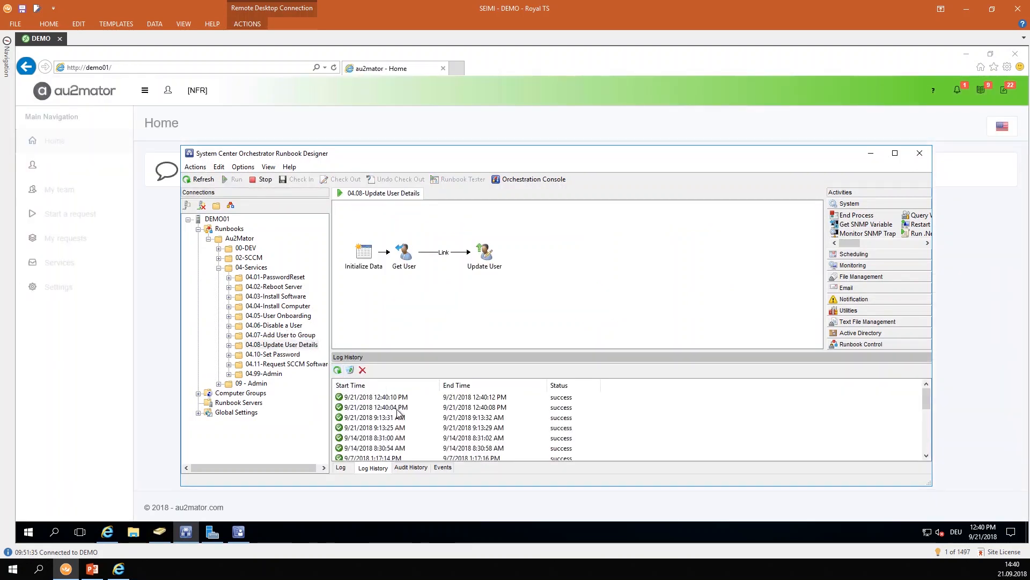
left_click(402, 400)
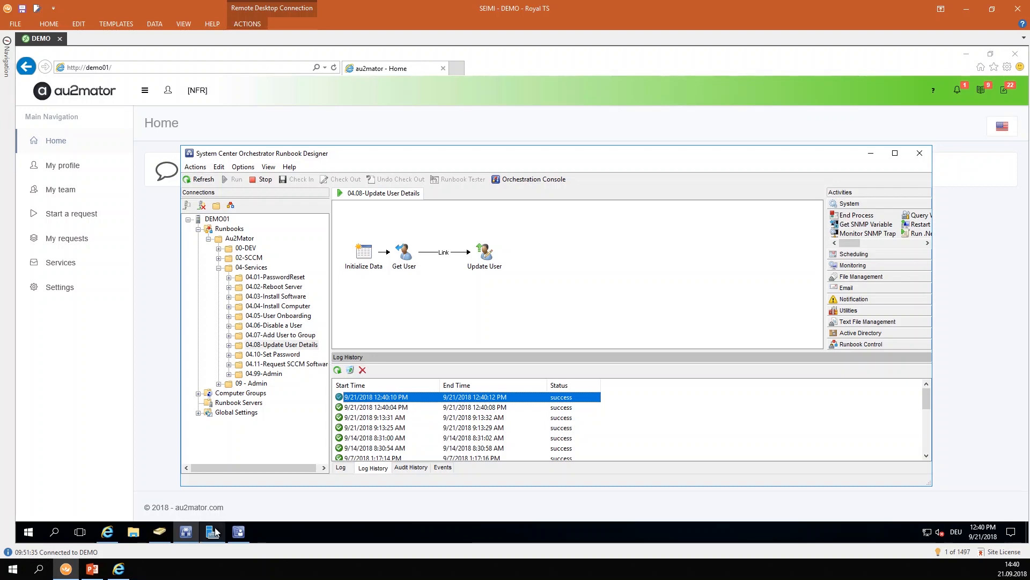
Confirm both Vienna users show Marketing Manager and Marketing in ADUC, then refresh the runbook log.
left_click(159, 532)
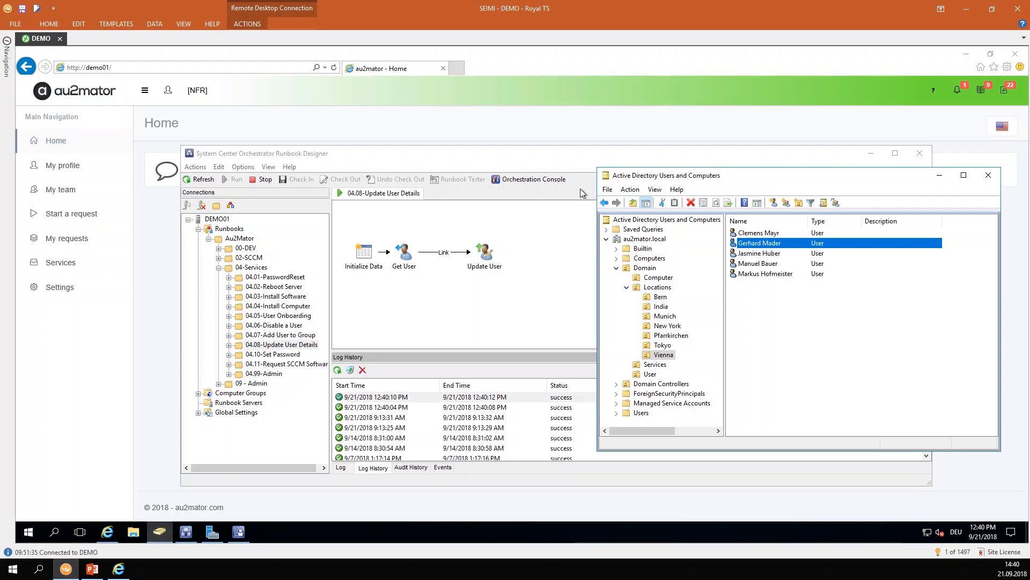
double_click(762, 233)
left_click(360, 143)
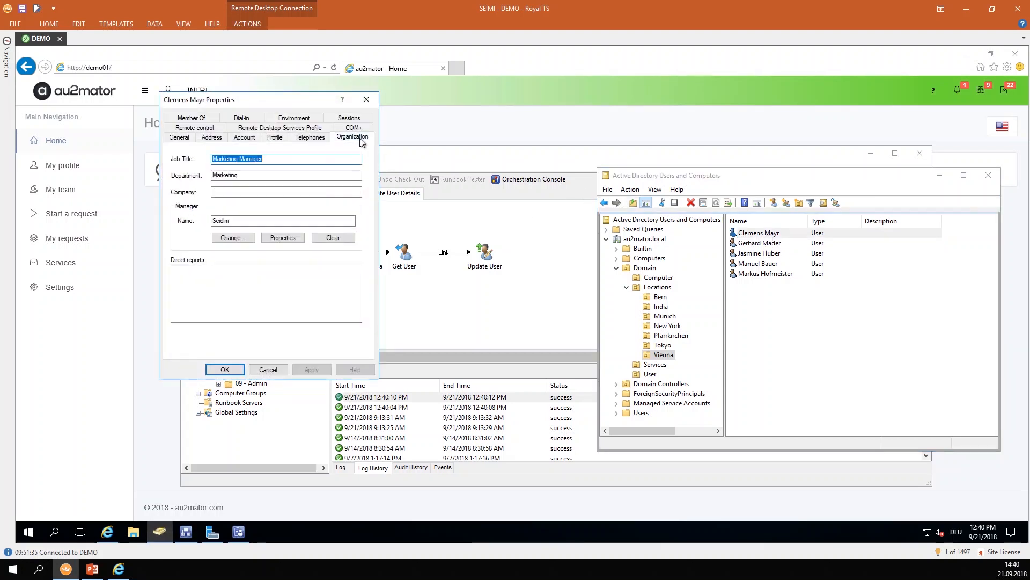
key("Escape")
double_click(761, 243)
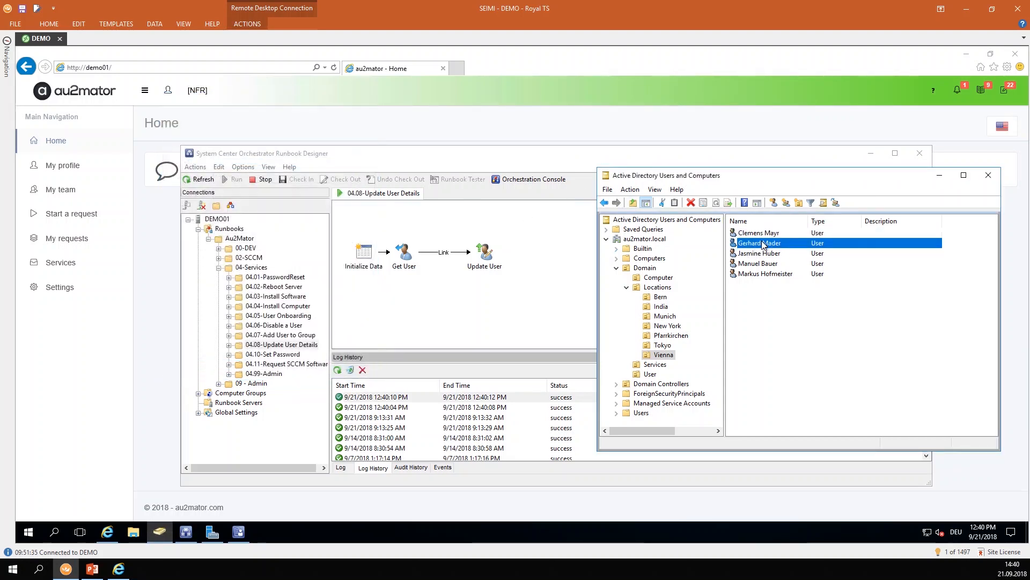
left_click(352, 137)
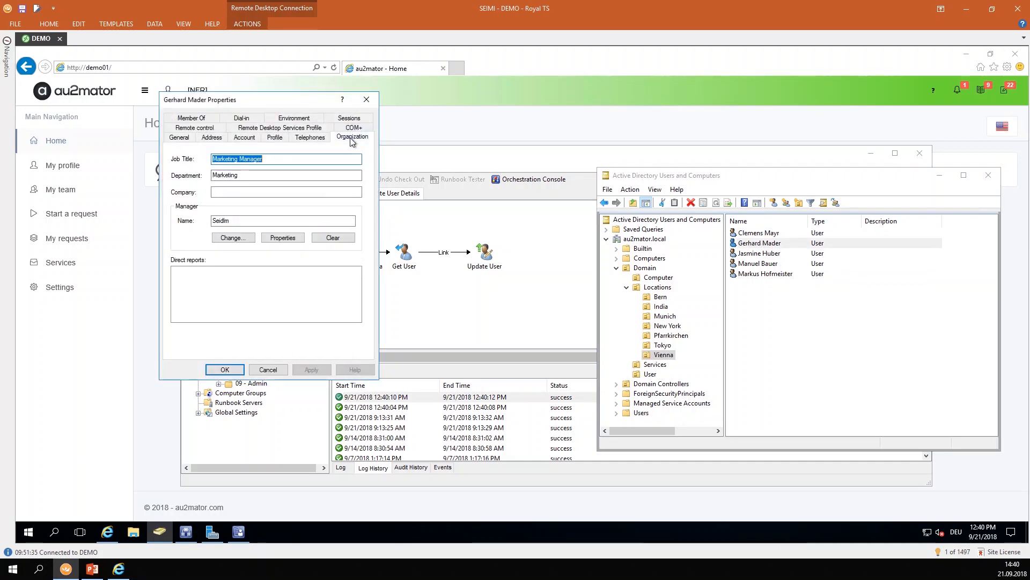
key("Escape")
left_click(473, 322)
left_click(338, 371)
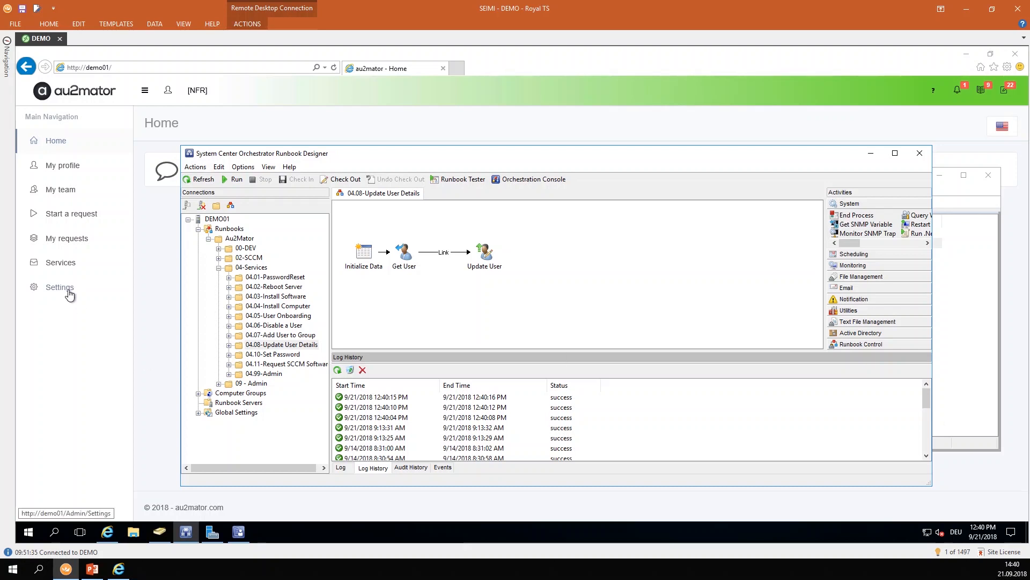
Minimize Runbook Designer to reveal the au2mator home page with the Azure is down announcement.
left_click(185, 531)
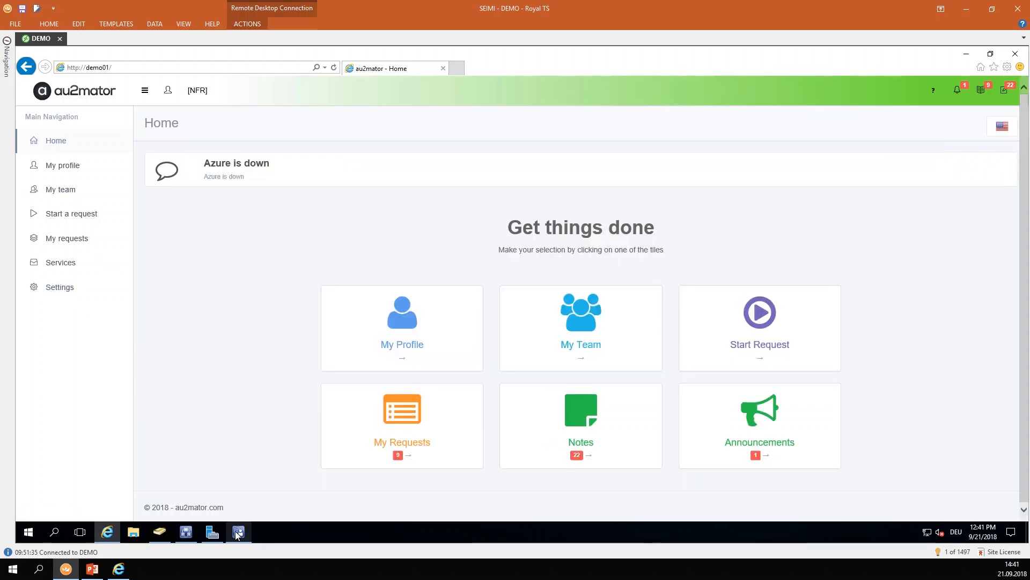
mouse_move(235, 534)
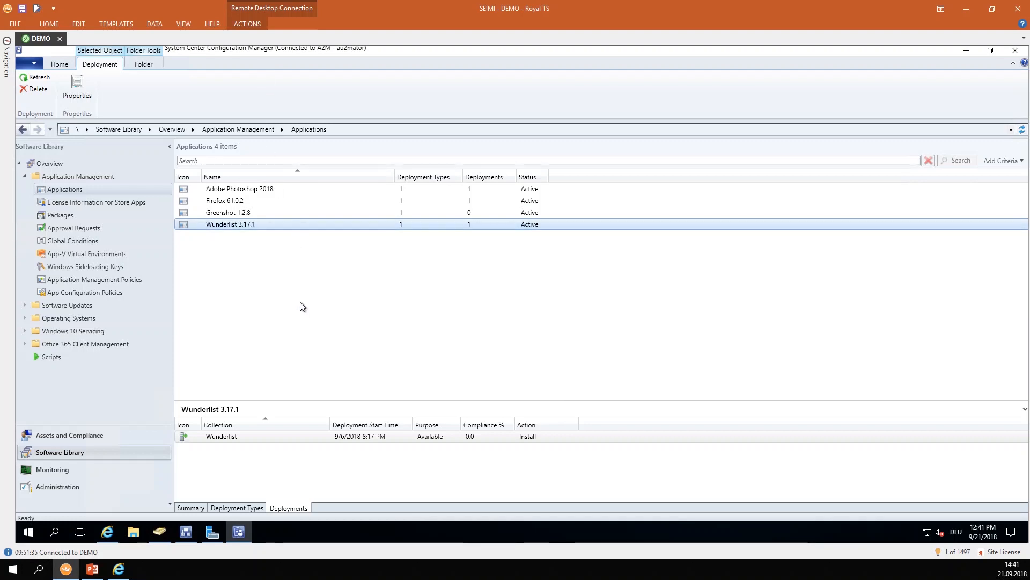
Compare the Summary comments of Adobe Photoshop 2018 (500 Euro per Year) and Greenshot 1.2.8 (0 Euro).
left_click(231, 190)
left_click(230, 202)
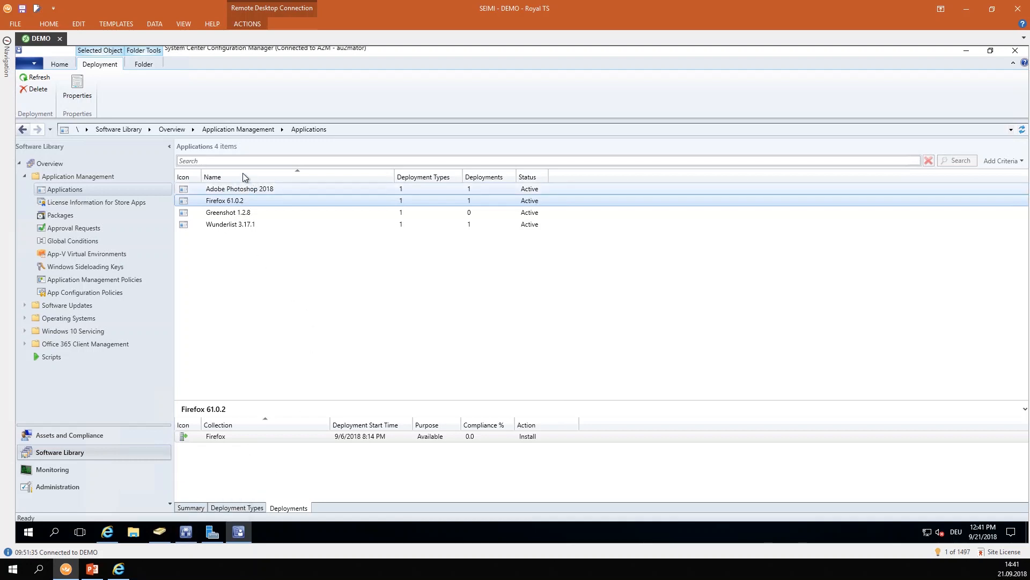
left_click(220, 191)
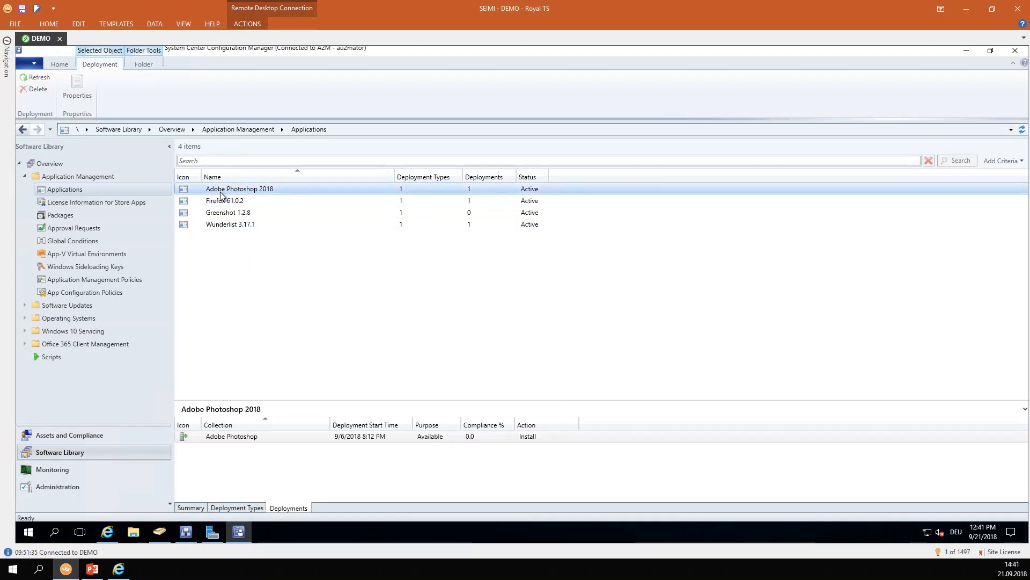
left_click(189, 508)
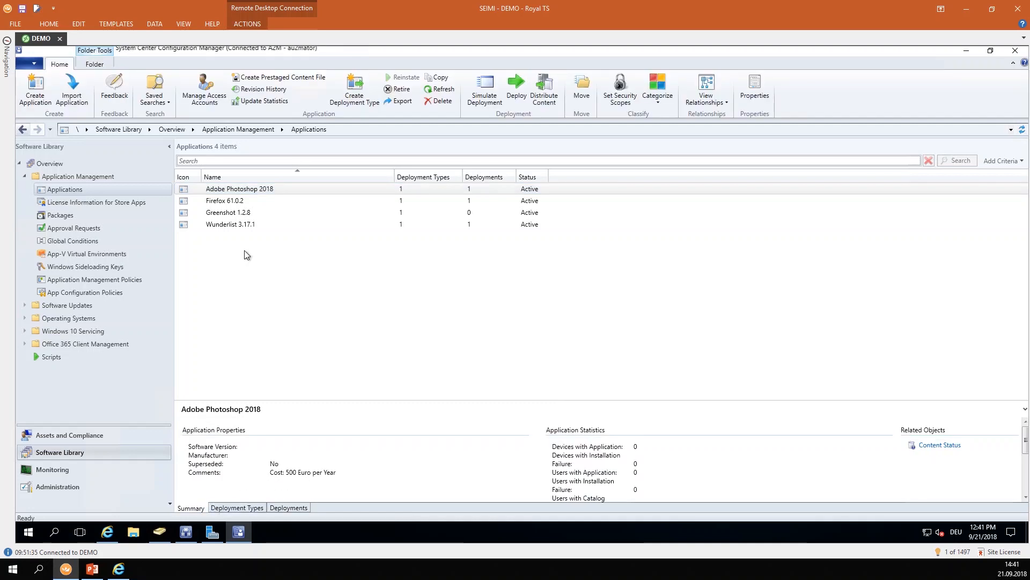
left_click_drag(365, 475, 369, 476)
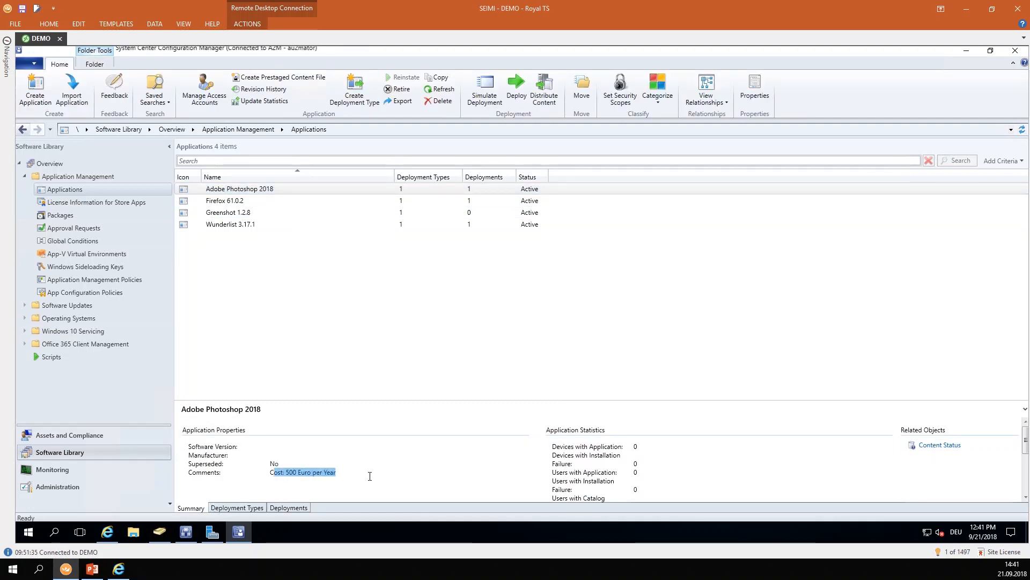
left_click(235, 213)
left_click_drag(273, 473, 307, 462)
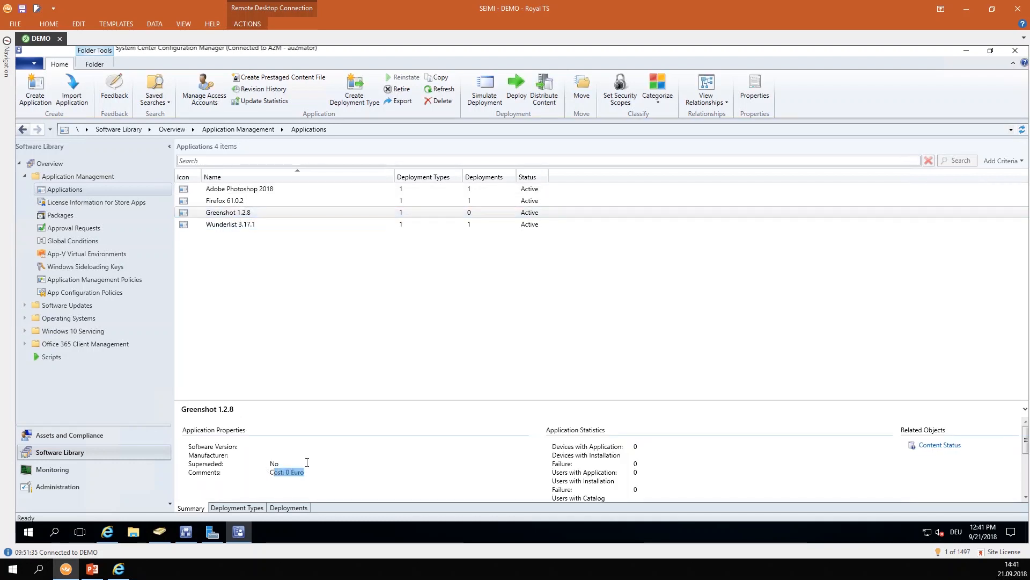
left_click(112, 538)
Start a request for Myself with the Request SCCM Software service and reach the questions step.
left_click(37, 212)
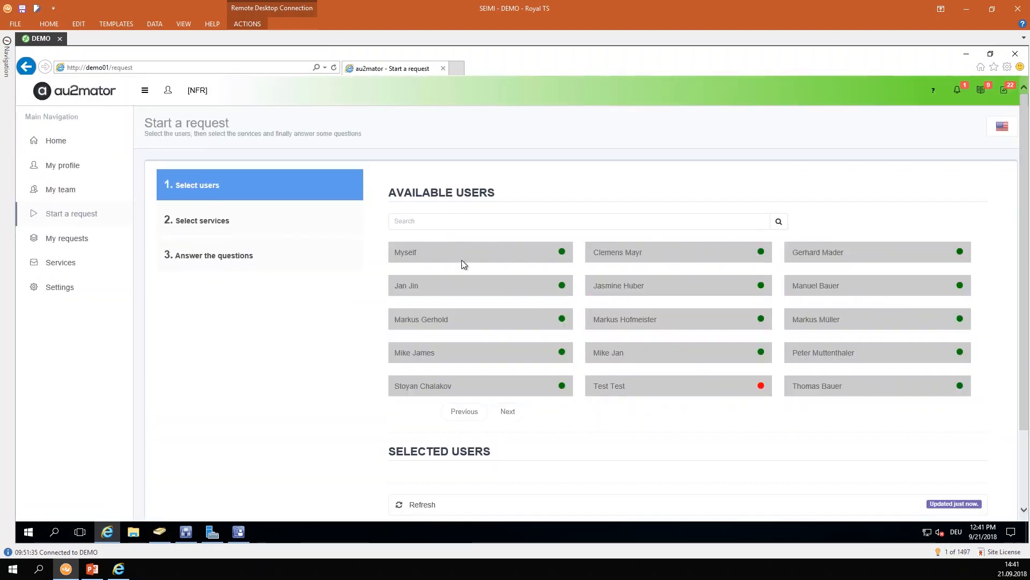
left_click(462, 260)
scroll(992, 490, "down", 3)
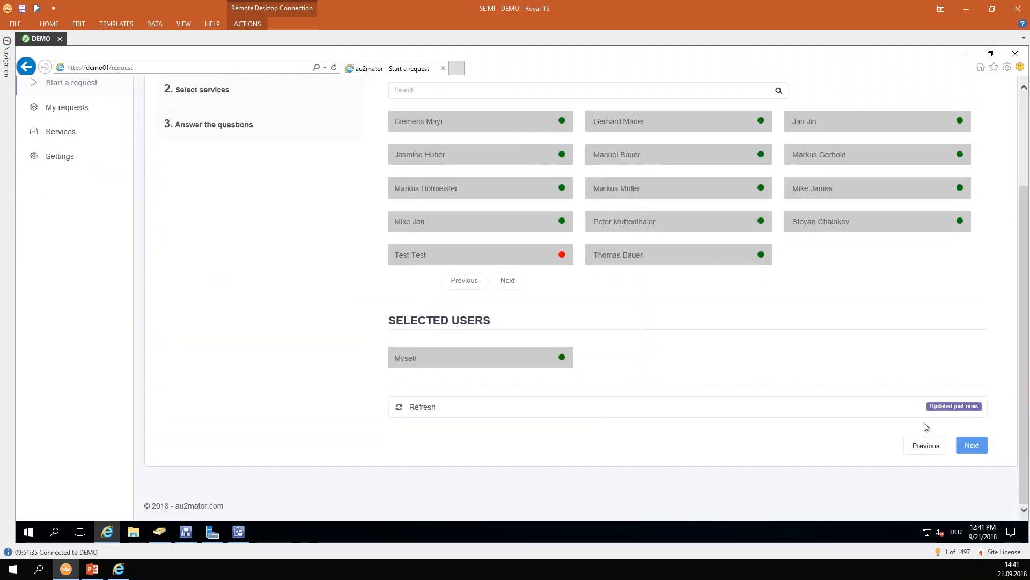
left_click(973, 445)
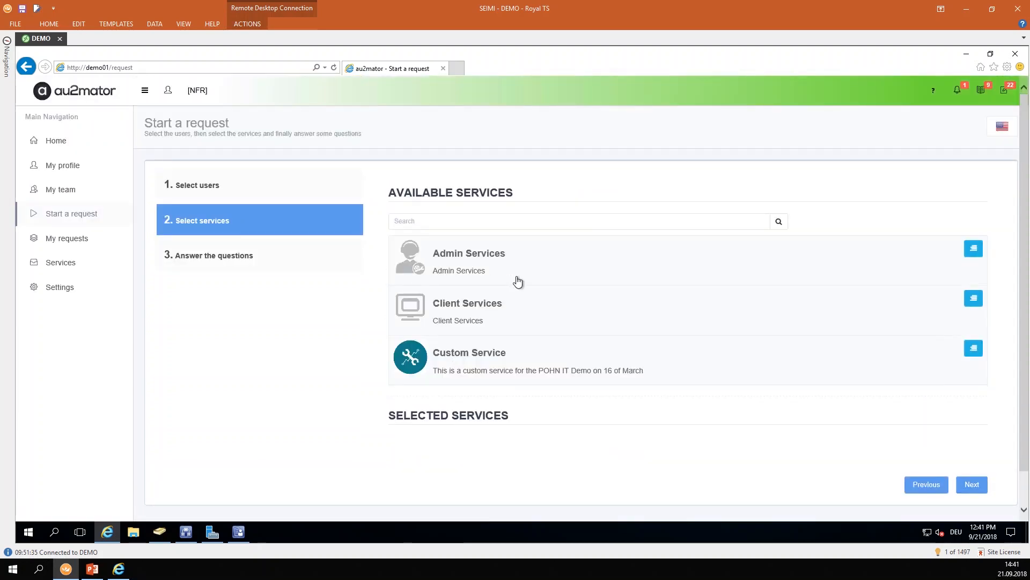
left_click(504, 252)
scroll(493, 266, "down", 5)
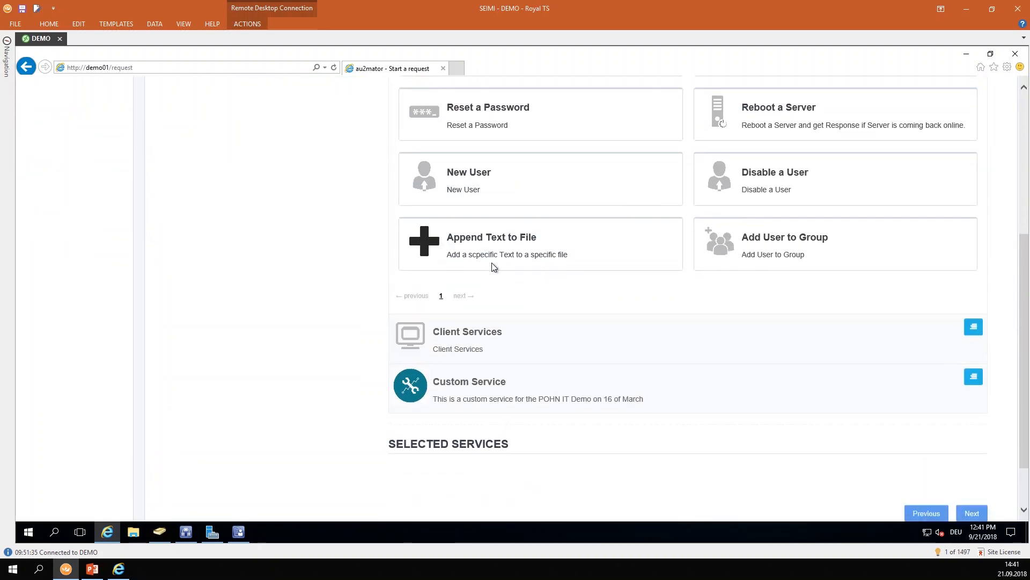
left_click(466, 330)
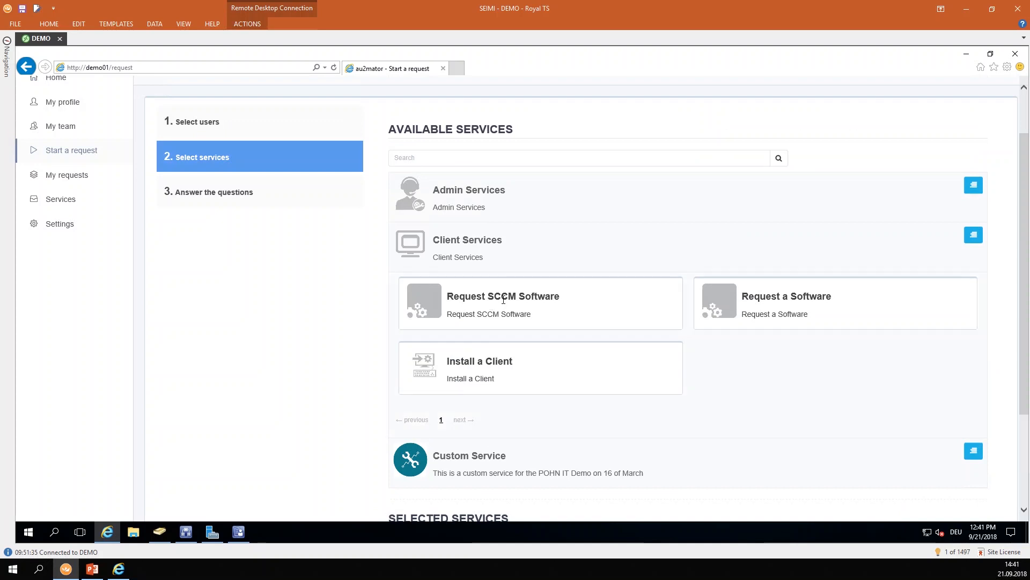
left_click(504, 300)
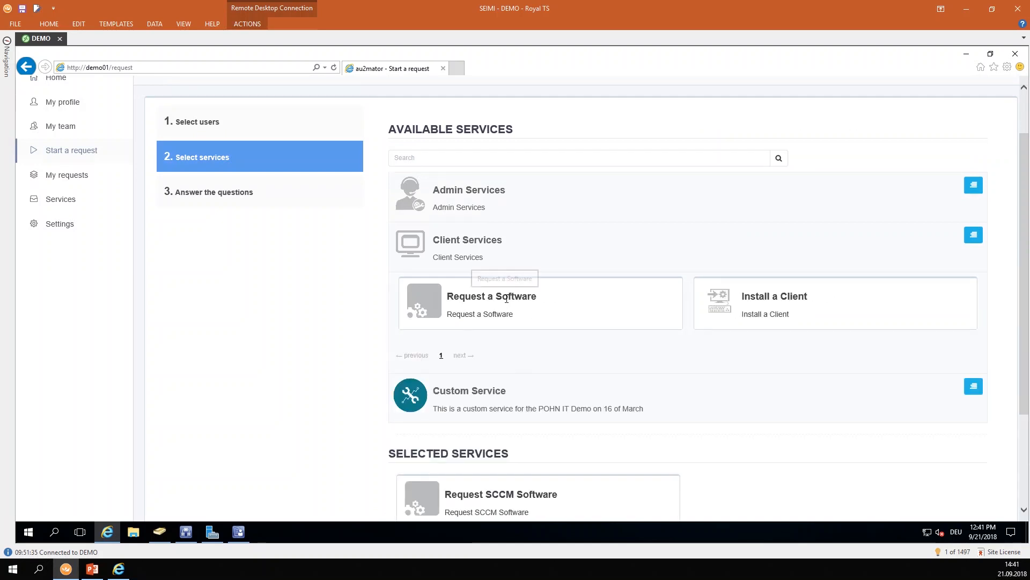
scroll(956, 468, "down", 3)
left_click(970, 457)
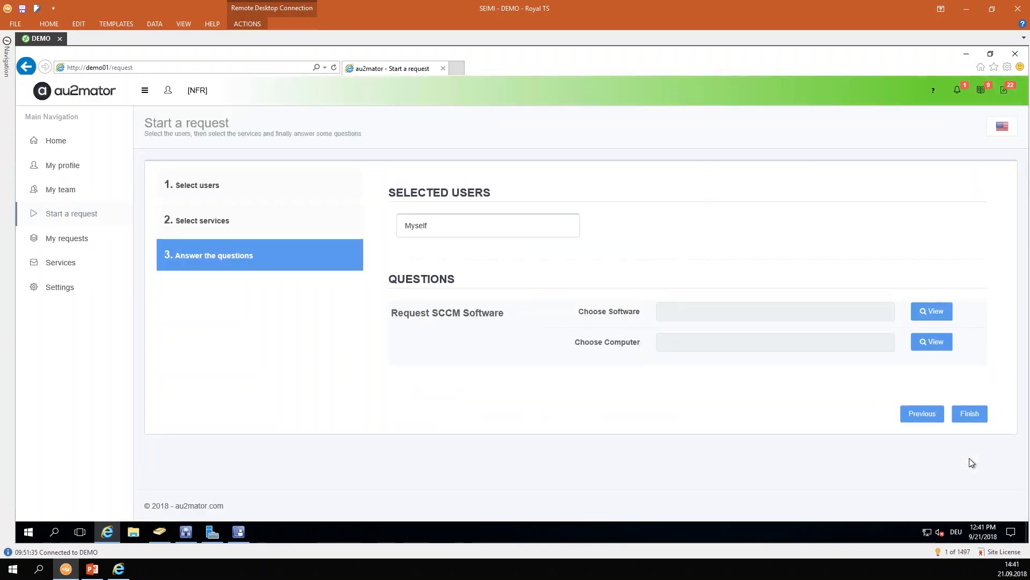
View the Choose Software list and compare it with Configuration Manager's four applications.
left_click(932, 312)
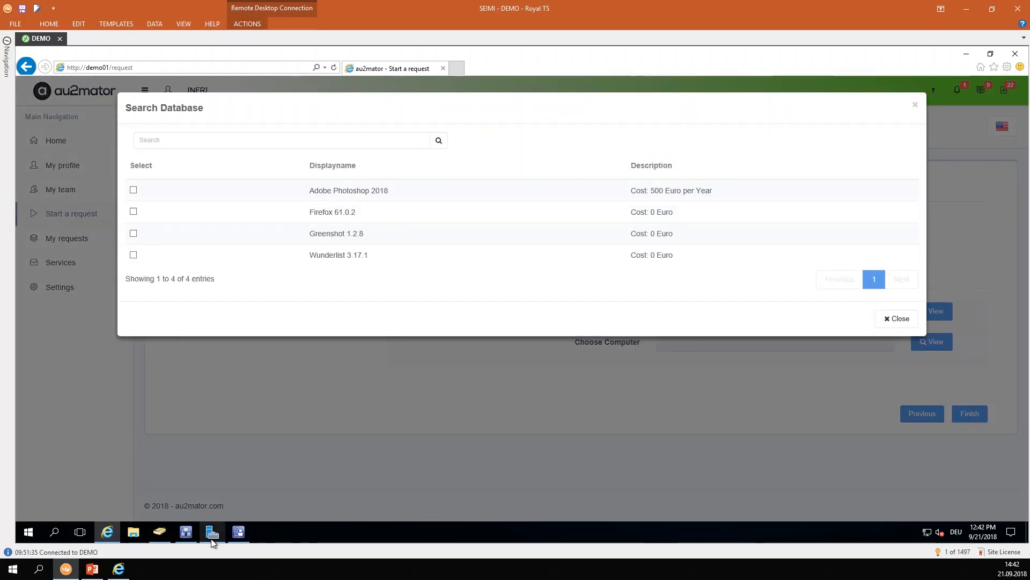
left_click(243, 534)
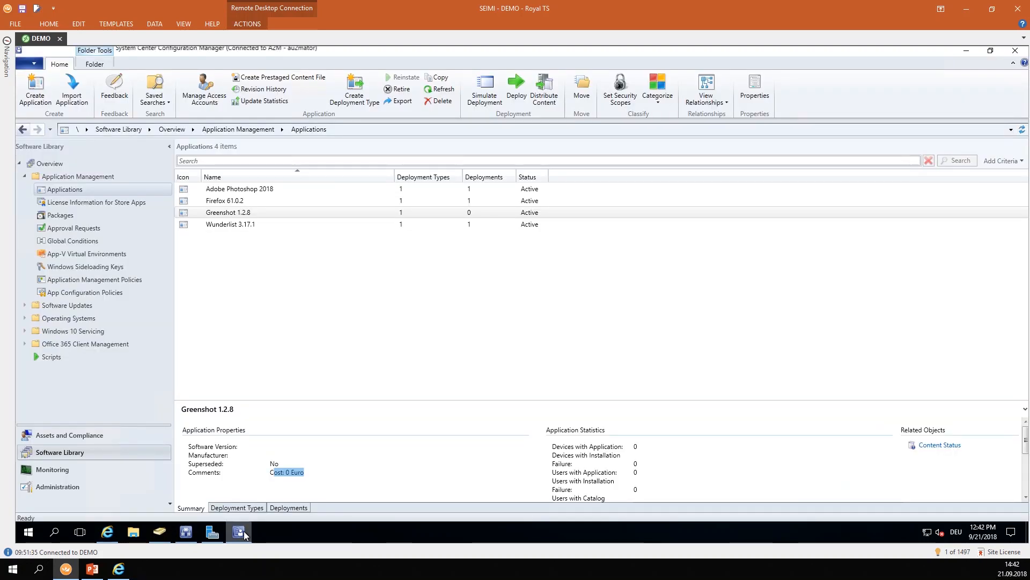
left_click(243, 534)
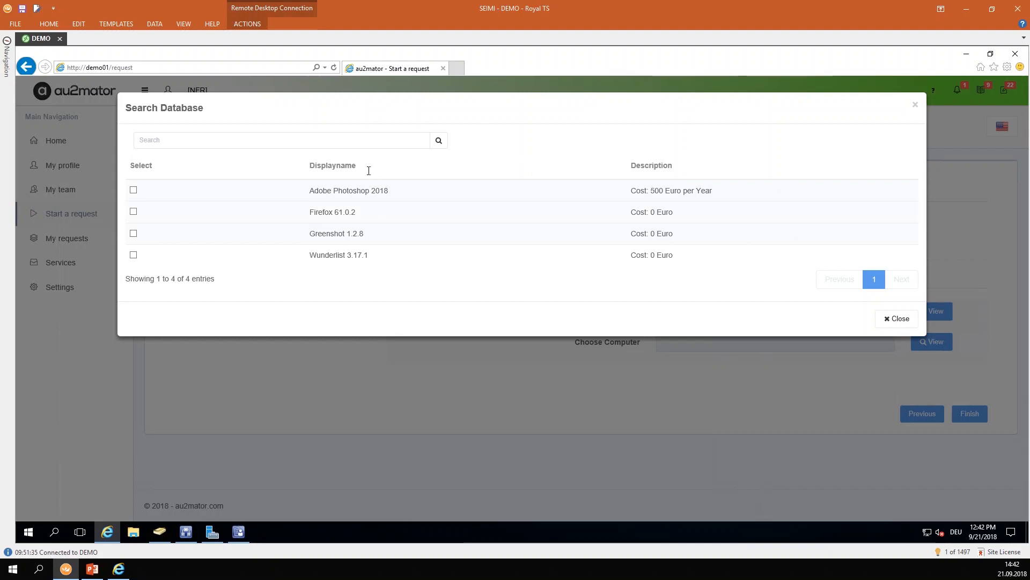
left_click(238, 531)
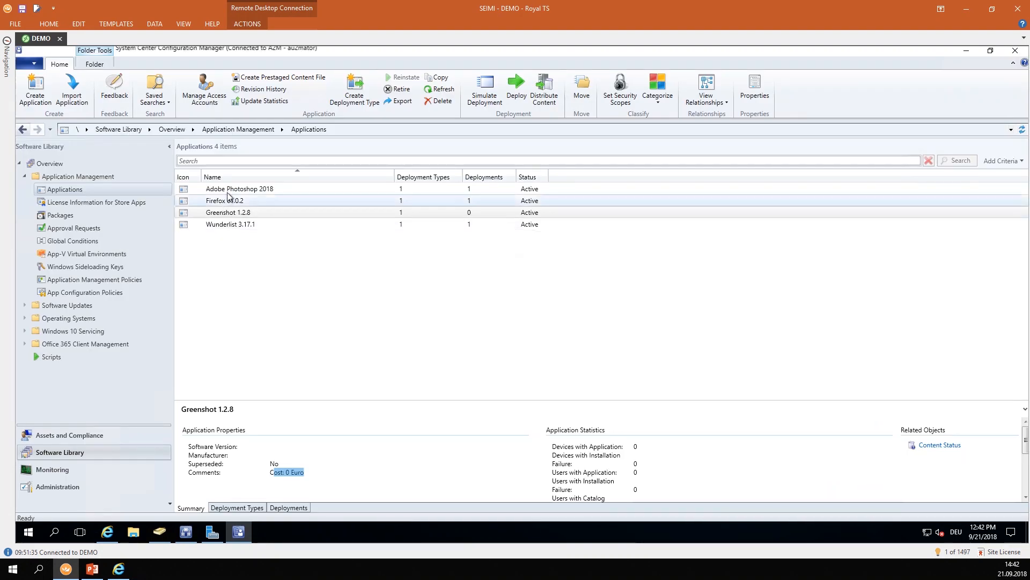
Change Adobe Photoshop 2018's administrator comment in Configuration Manager to Cost: 600 Euro per Year.
left_click(229, 192)
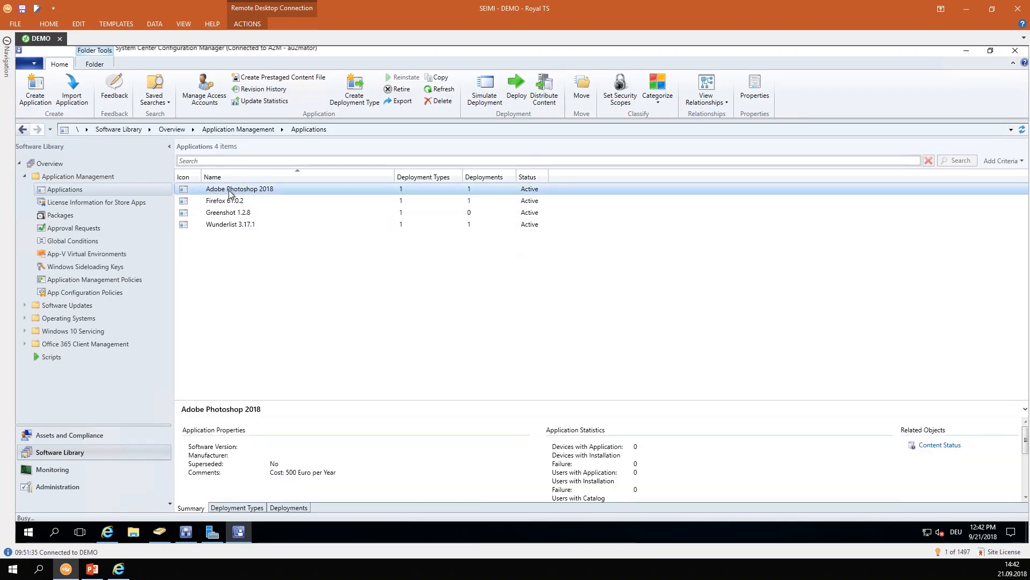
right_click(229, 192)
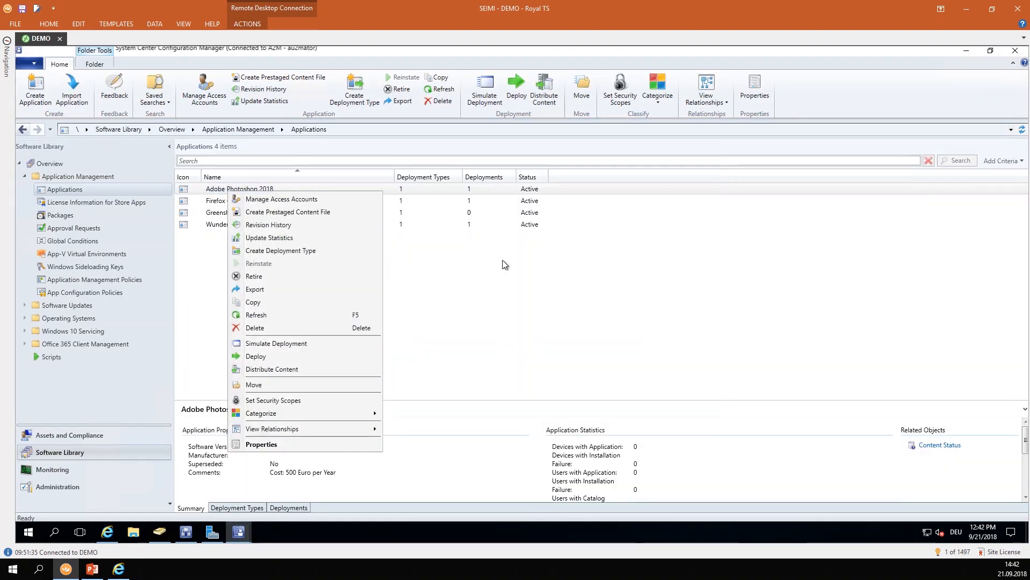
mouse_move(250, 533)
left_click(293, 485)
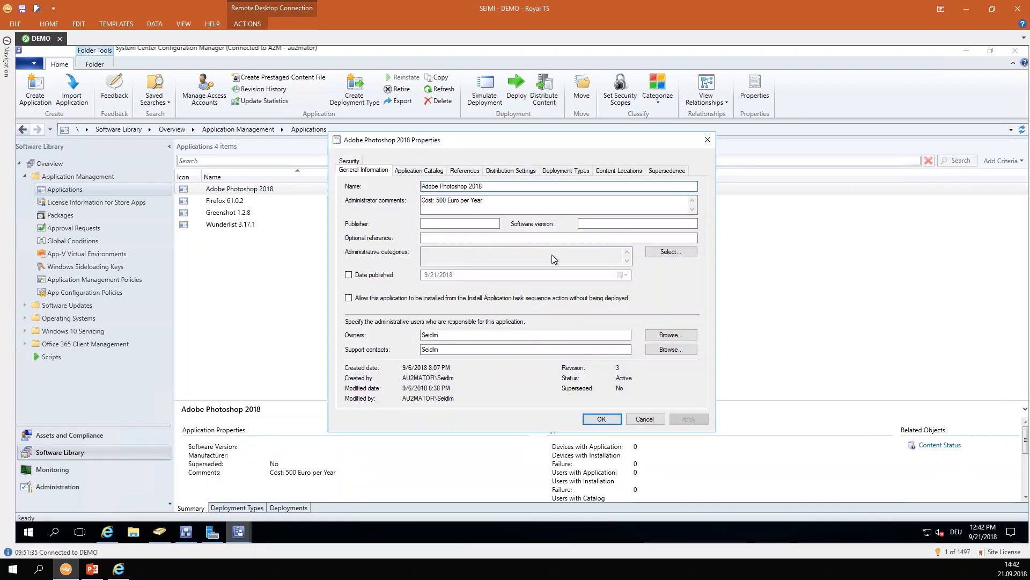
left_click(441, 201)
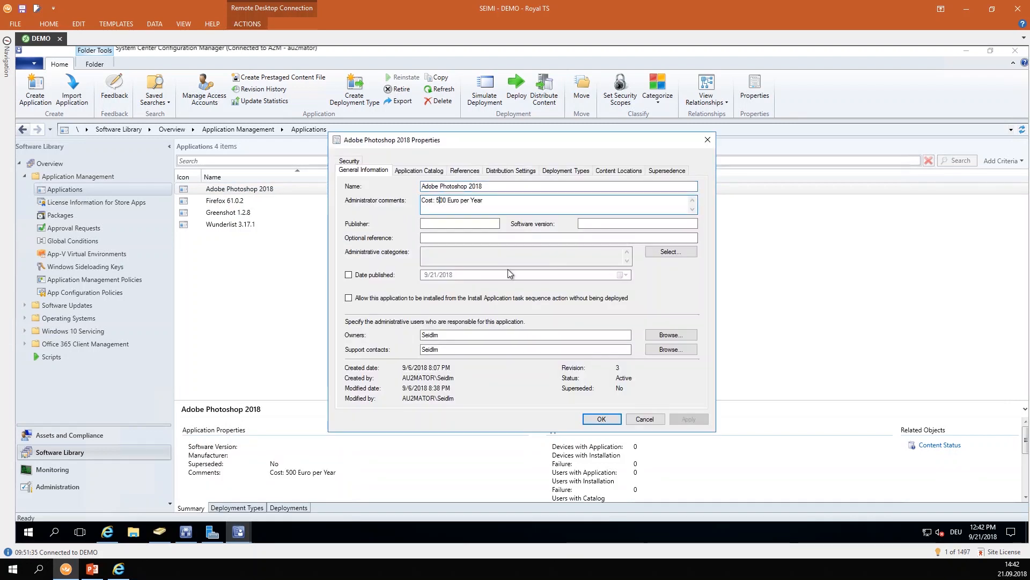
key("BackSpace")
type("6")
left_click(598, 418)
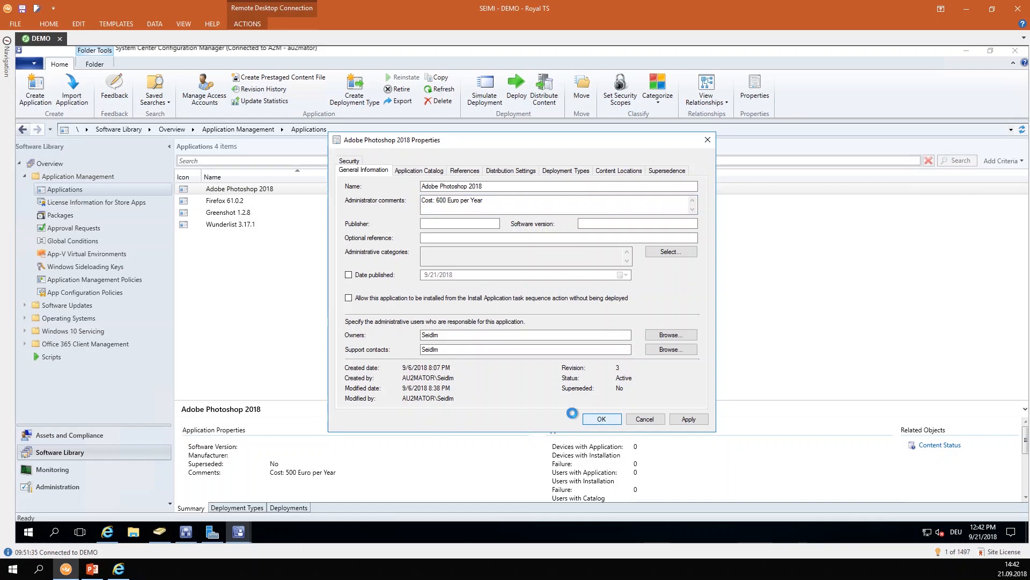
left_click(114, 530)
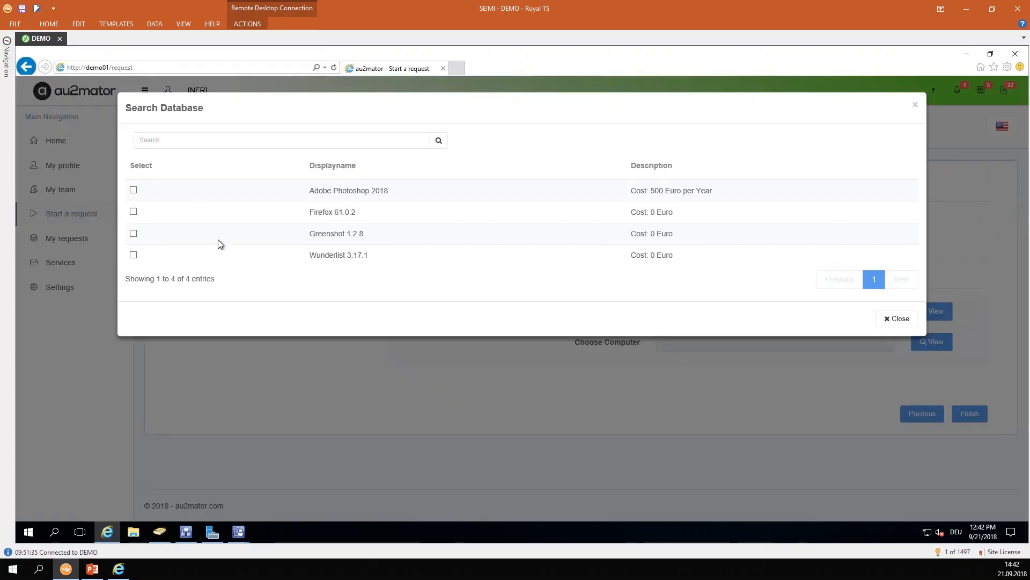
Restart the Request SCCM Software request for Myself and open the Choose Software list.
left_click(896, 319)
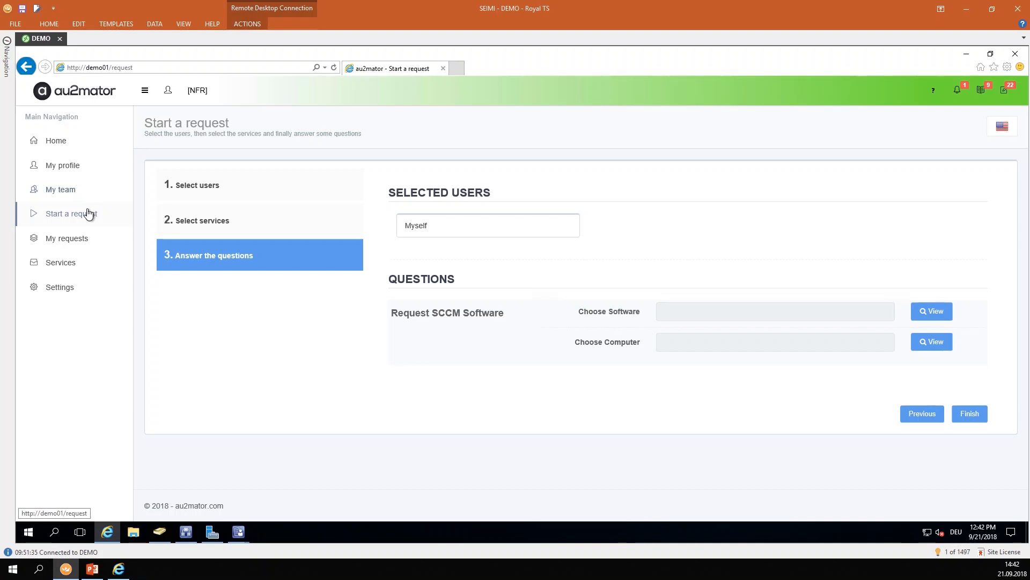
left_click(88, 213)
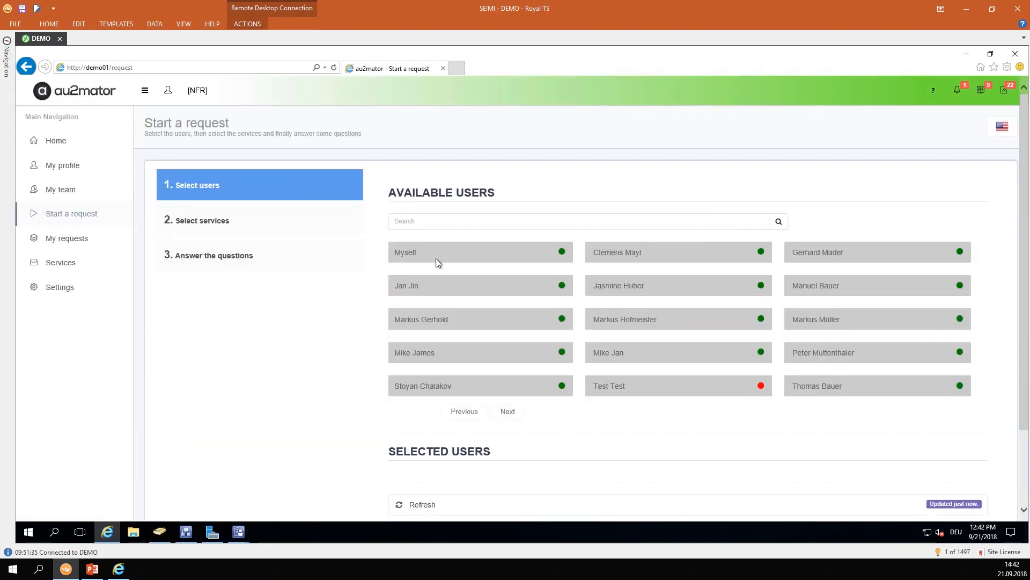
scroll(960, 456, "down", 3)
left_click(970, 448)
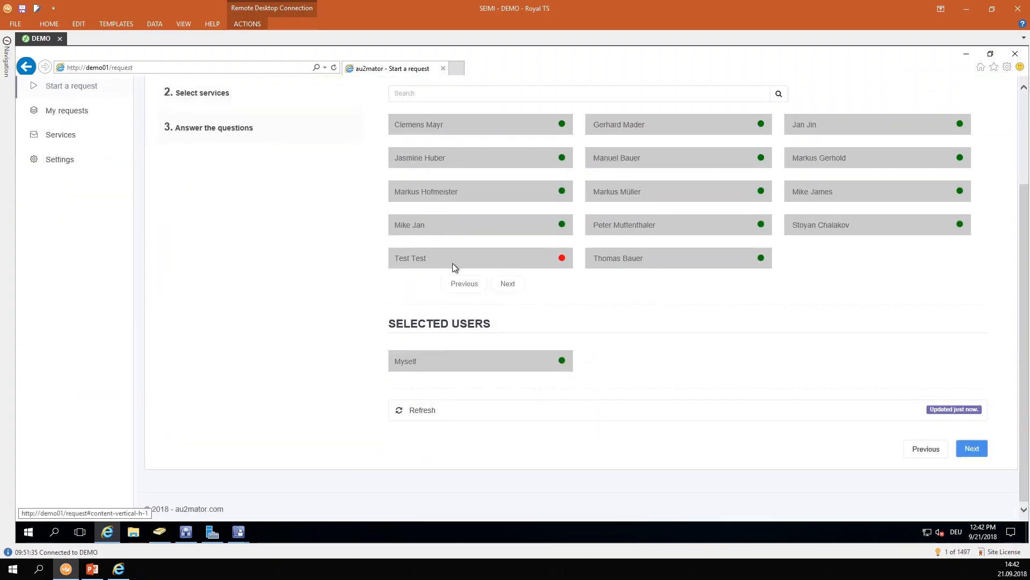
left_click(455, 315)
scroll(461, 311, "down", 1)
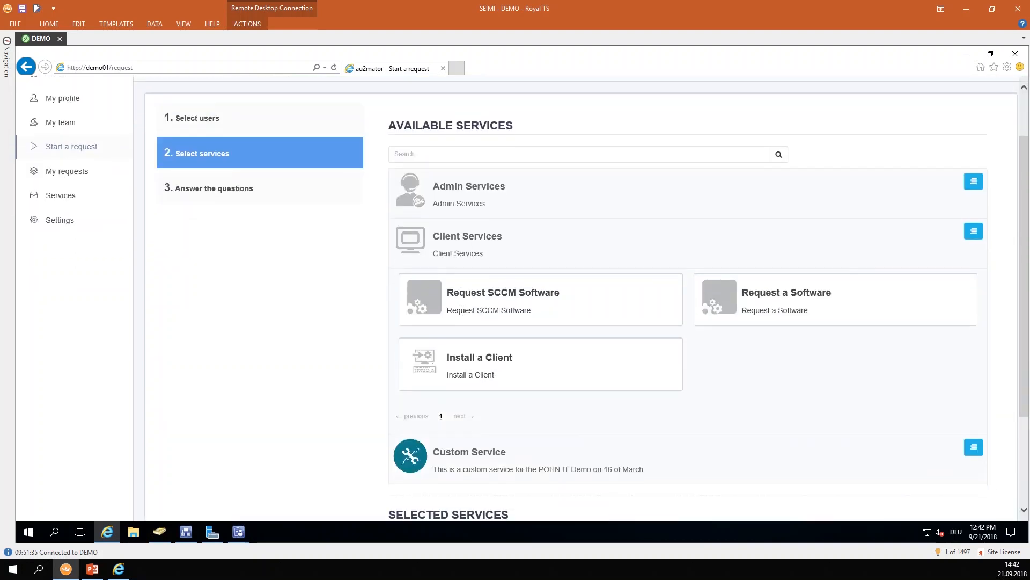
left_click(615, 322)
scroll(913, 429, "down", 3)
left_click(971, 448)
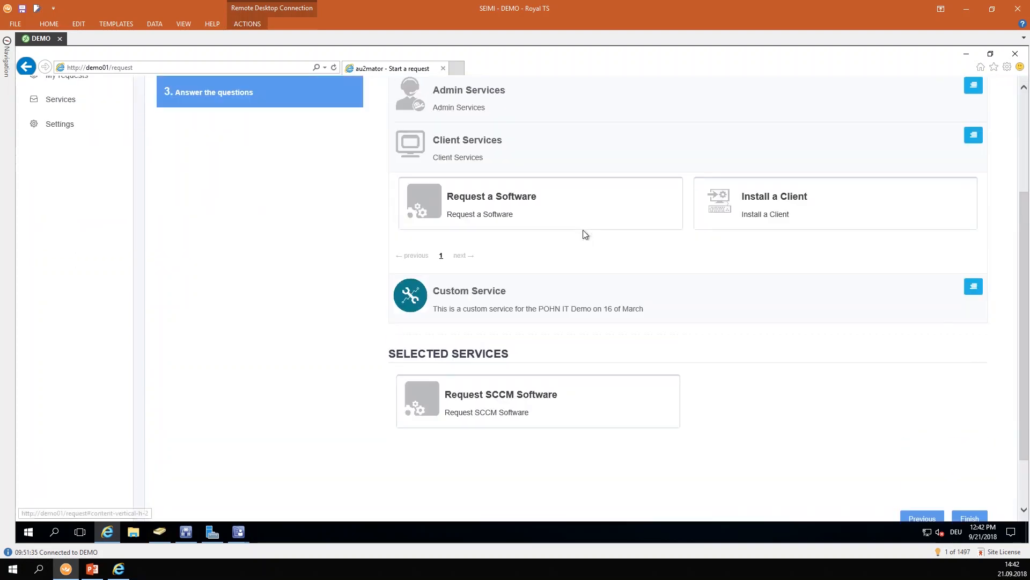
left_click(929, 311)
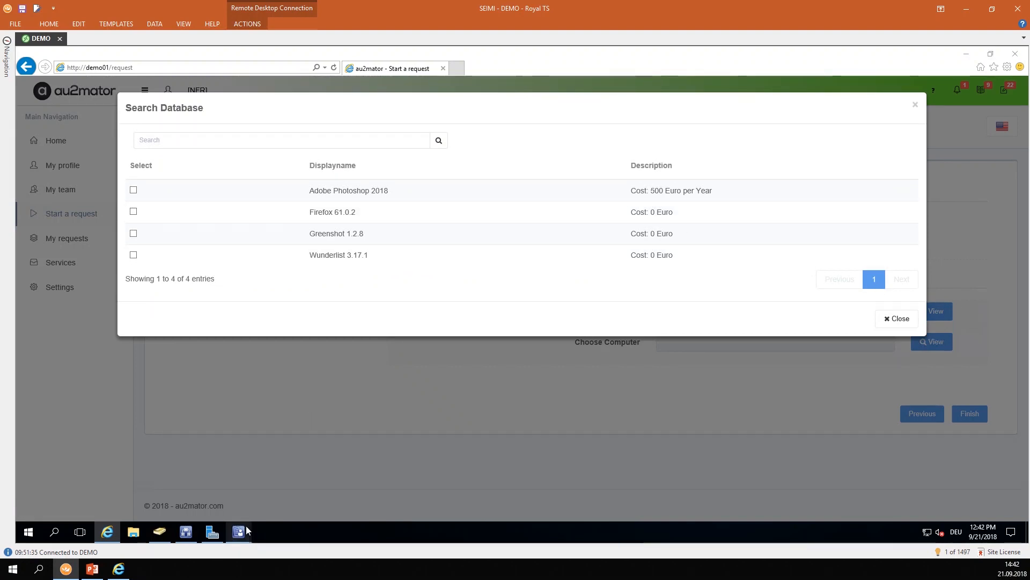
Apply the Photoshop cost comment change in its Configuration Manager properties and close the software list.
mouse_move(239, 531)
left_click(277, 504)
left_click(696, 419)
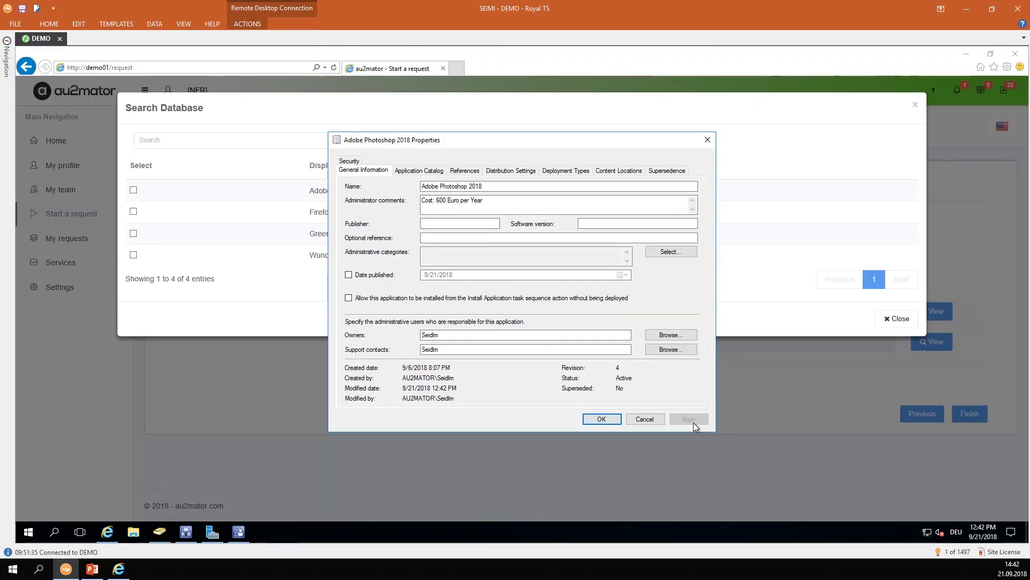
left_click(611, 415)
left_click(901, 322)
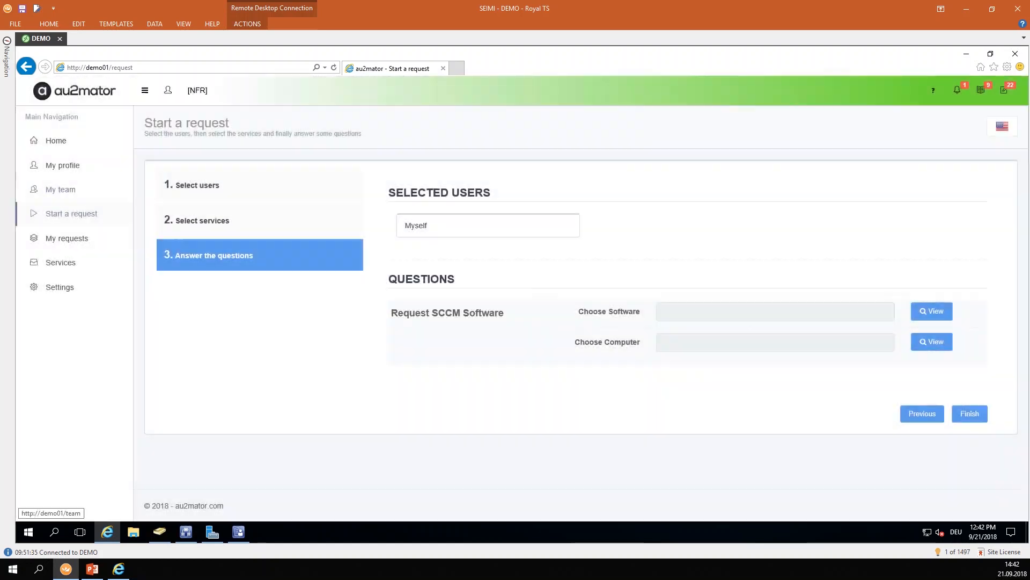
Start the request over and reopen the software list, now showing 600 Euro per Year.
left_click(81, 215)
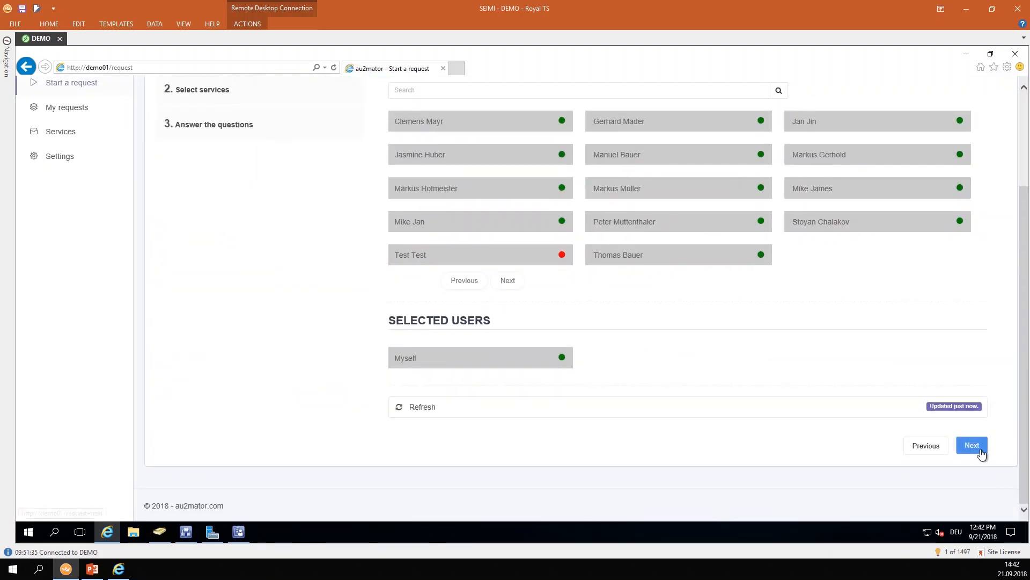
left_click(976, 450)
left_click(475, 310)
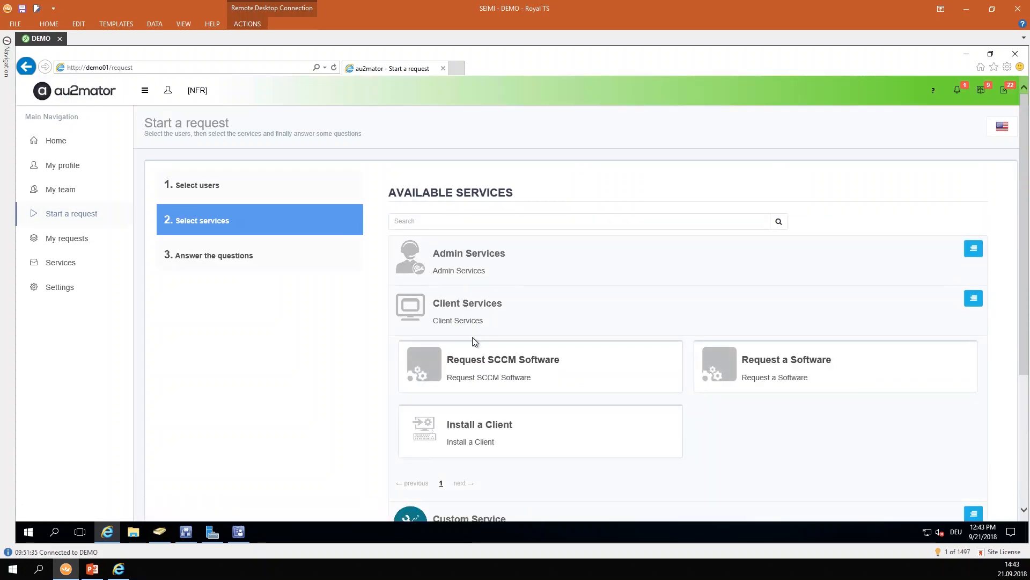
scroll(472, 338, "down", 1)
scroll(928, 382, "down", 2)
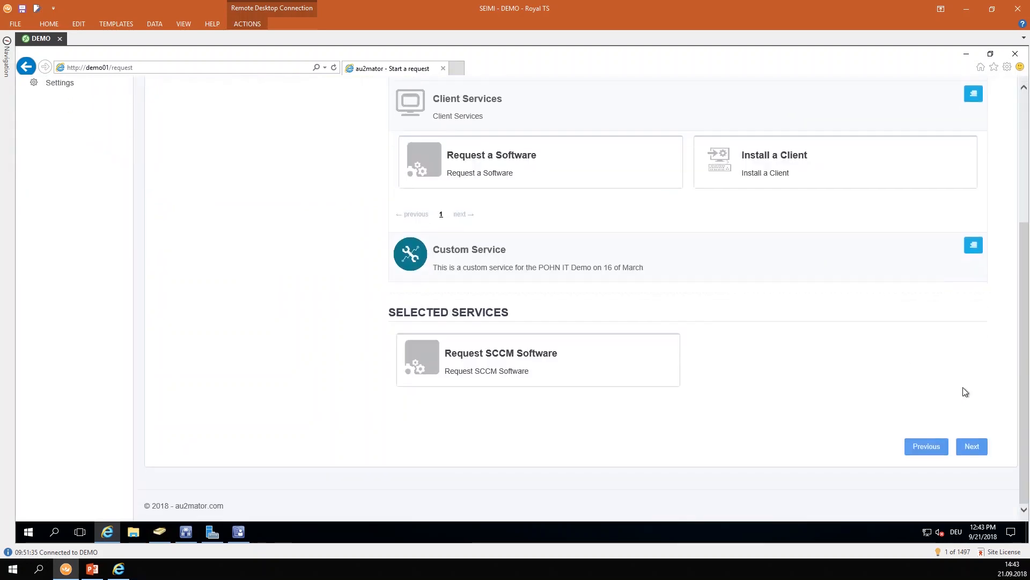
left_click(971, 446)
left_click(932, 312)
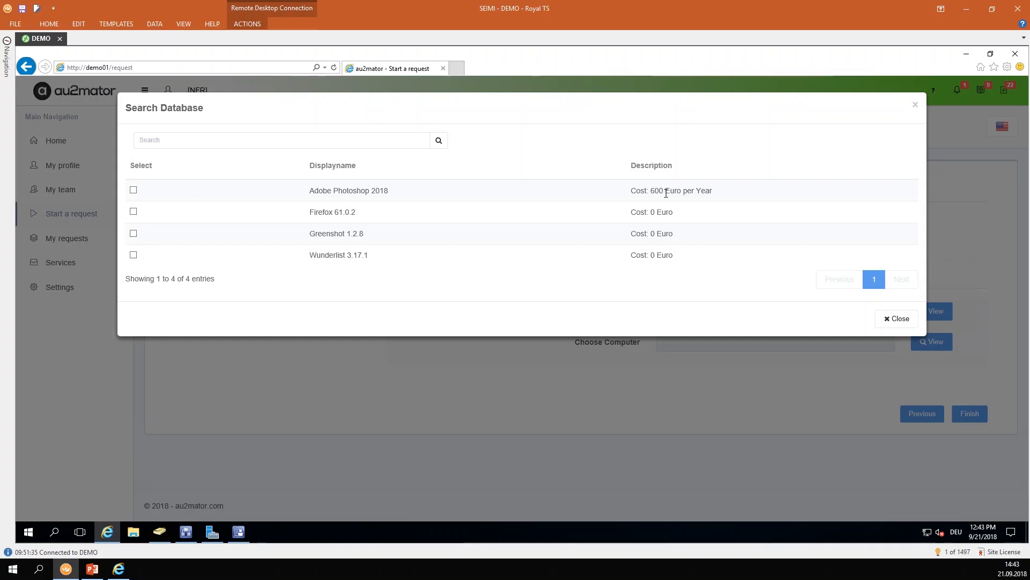
Request Adobe Photoshop 2018 for computer Demo01 and submit the form.
left_click(239, 532)
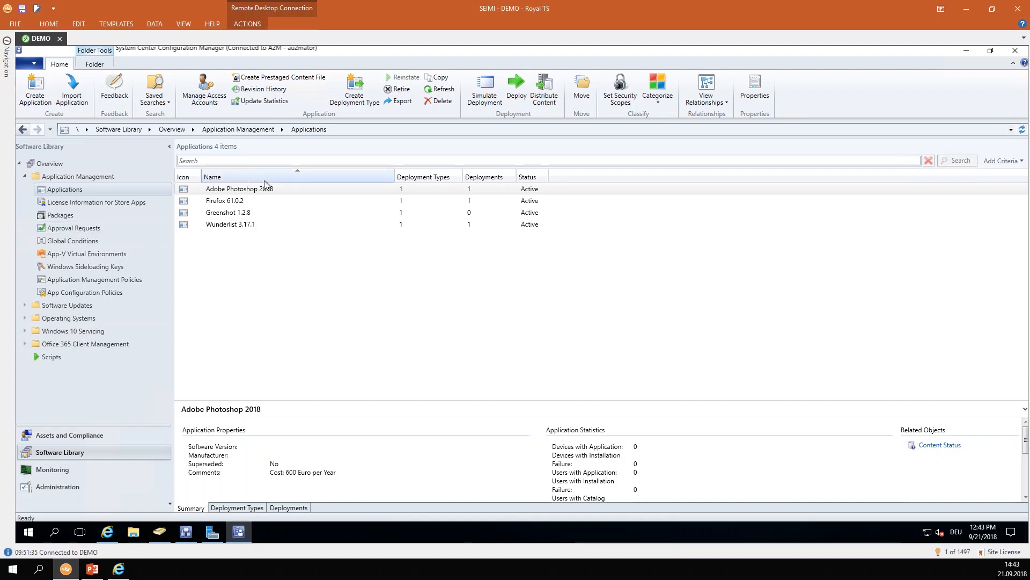
left_click(109, 530)
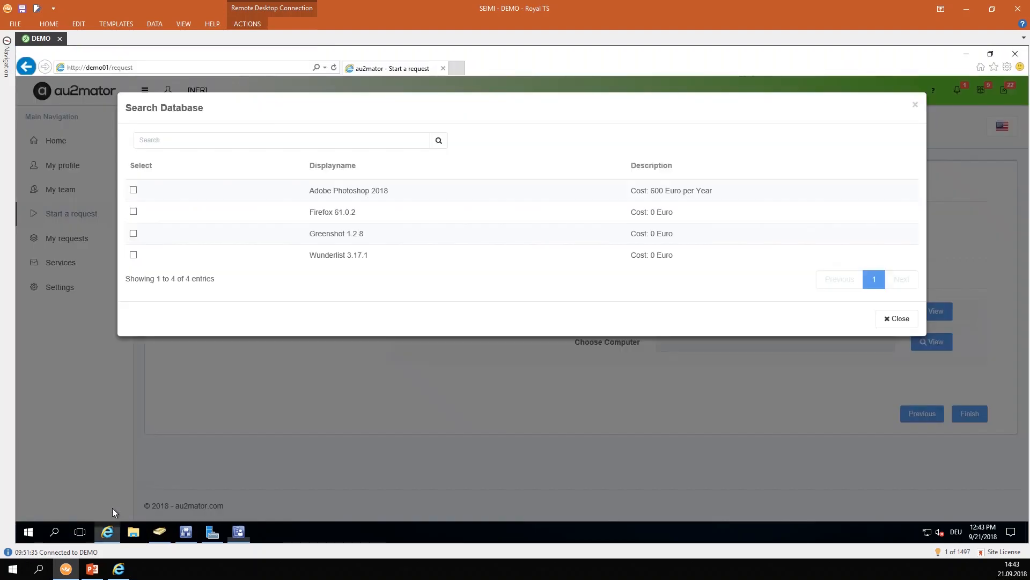
left_click(133, 191)
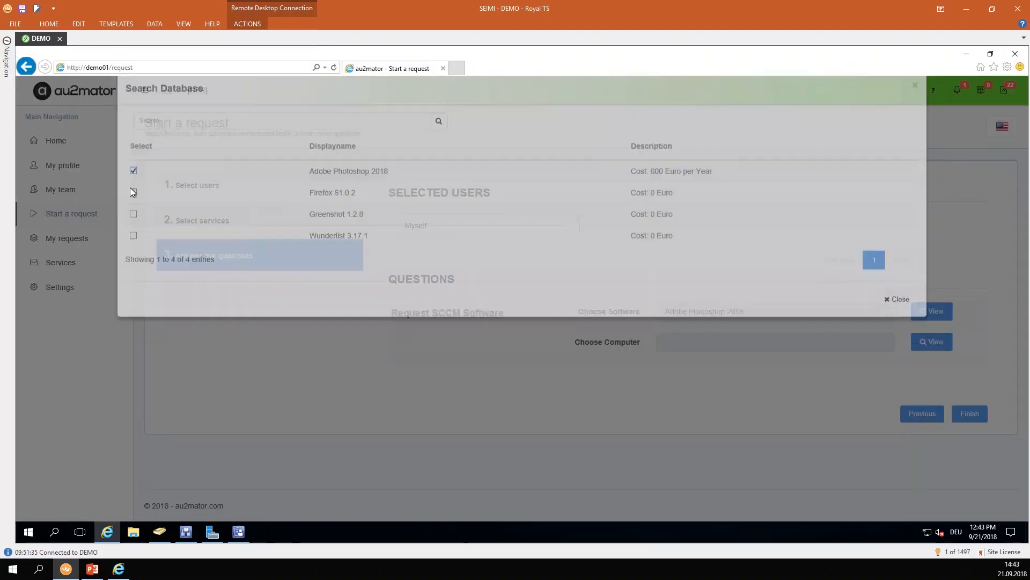
left_click(885, 342)
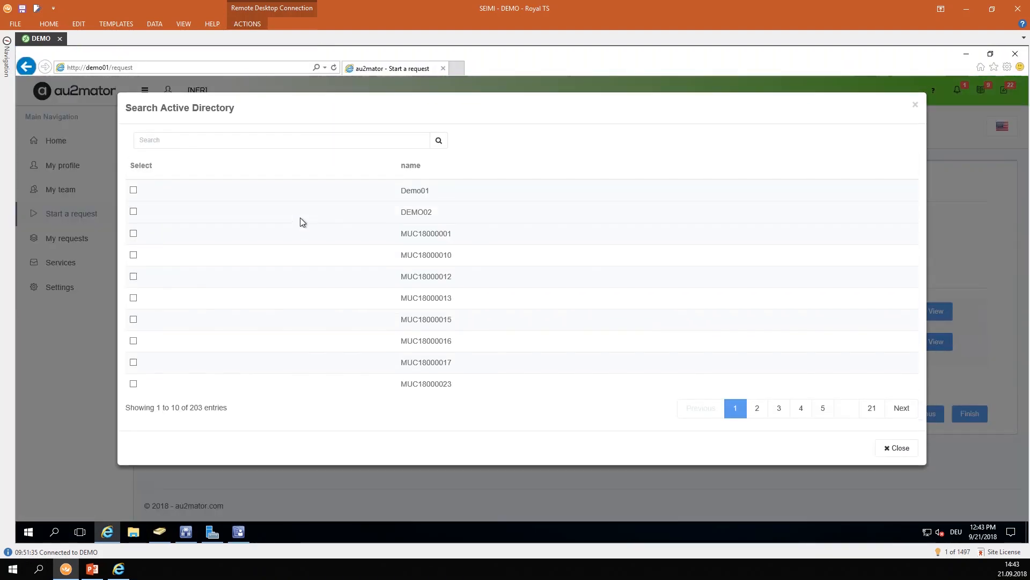
left_click(133, 191)
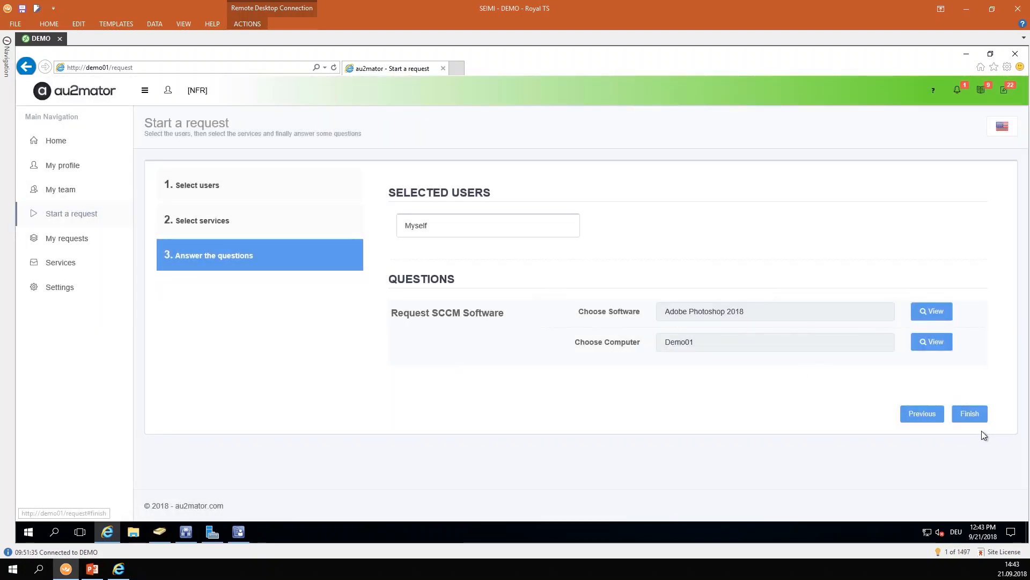
left_click(974, 416)
Inspect the 04.11-Request SCCM Software runbook's Get Computer activity, then return to Configuration Manager.
left_click(187, 531)
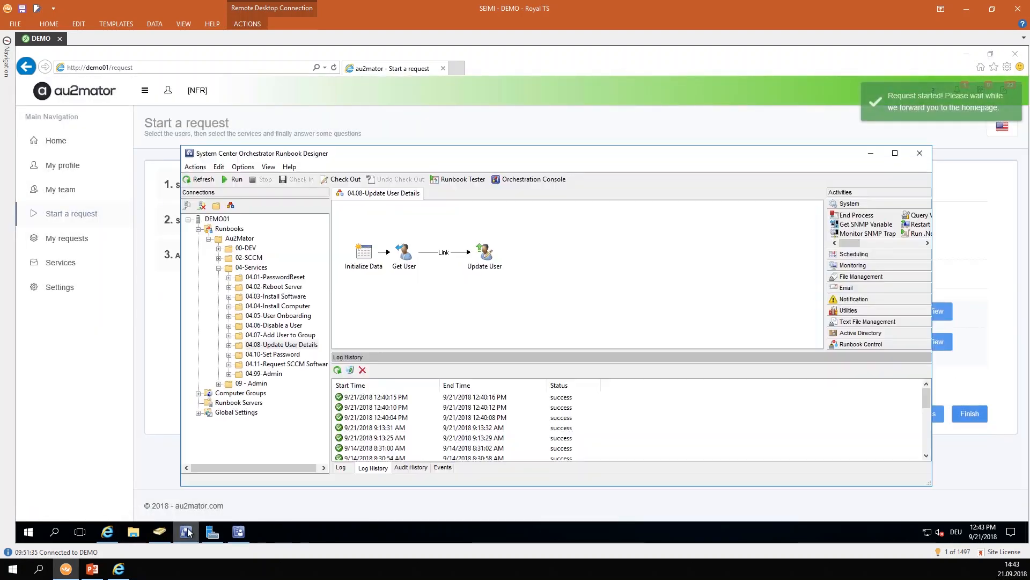
left_click(279, 364)
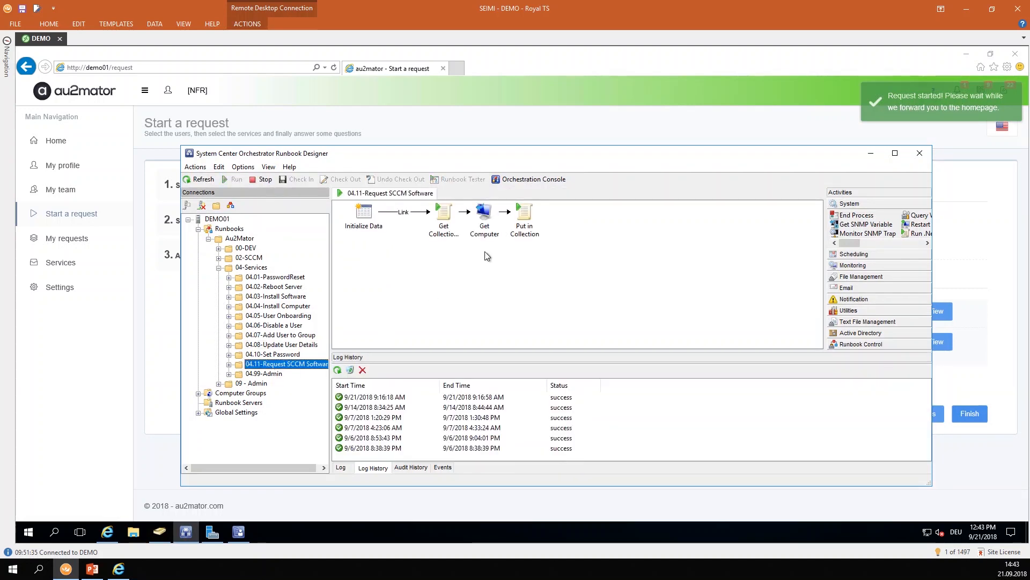
left_click(481, 224)
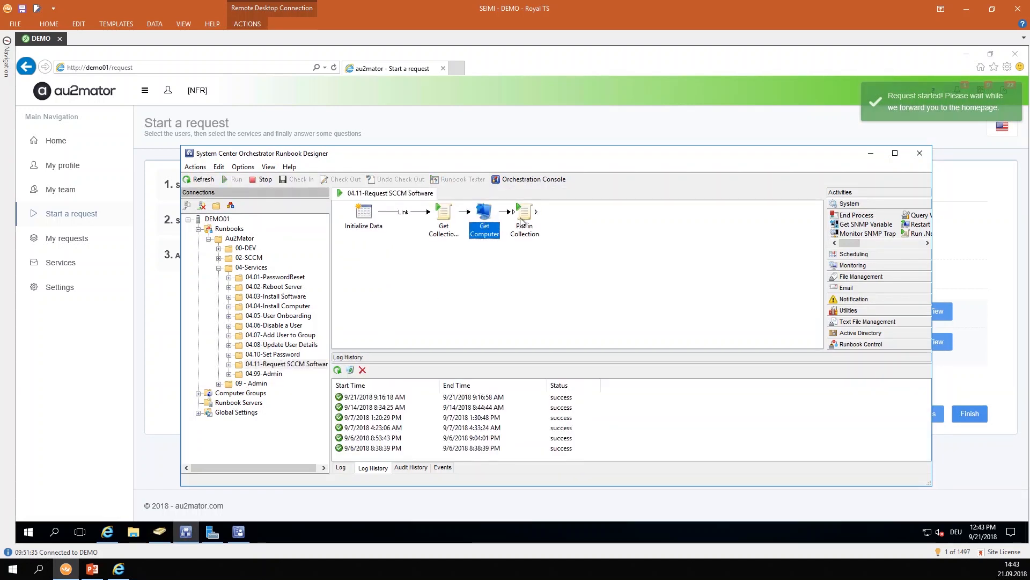
left_click(239, 531)
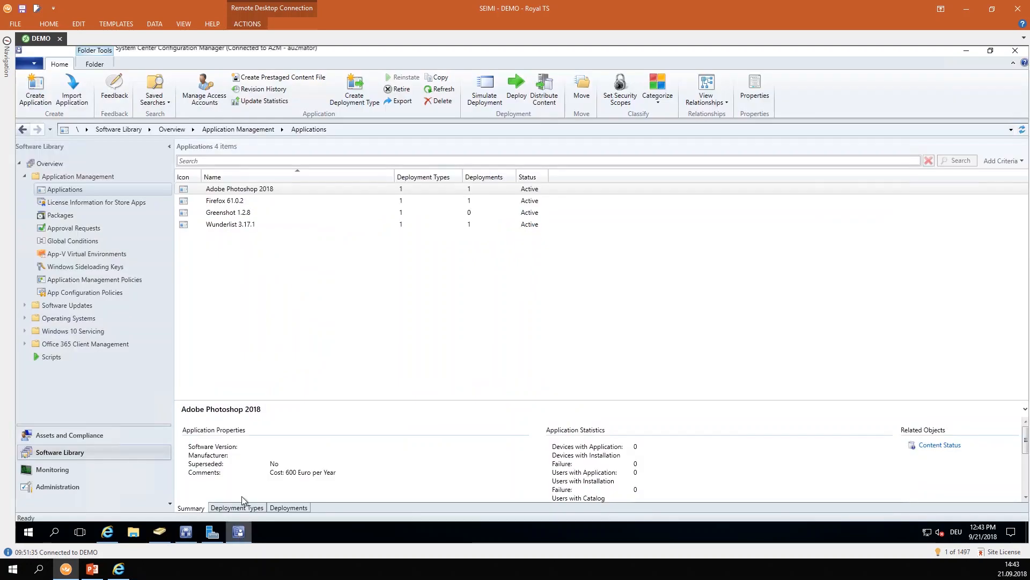
Show the Adobe Photoshop 2018 collection deployment in Configuration Manager, then return to Runbook Designer.
left_click(237, 189)
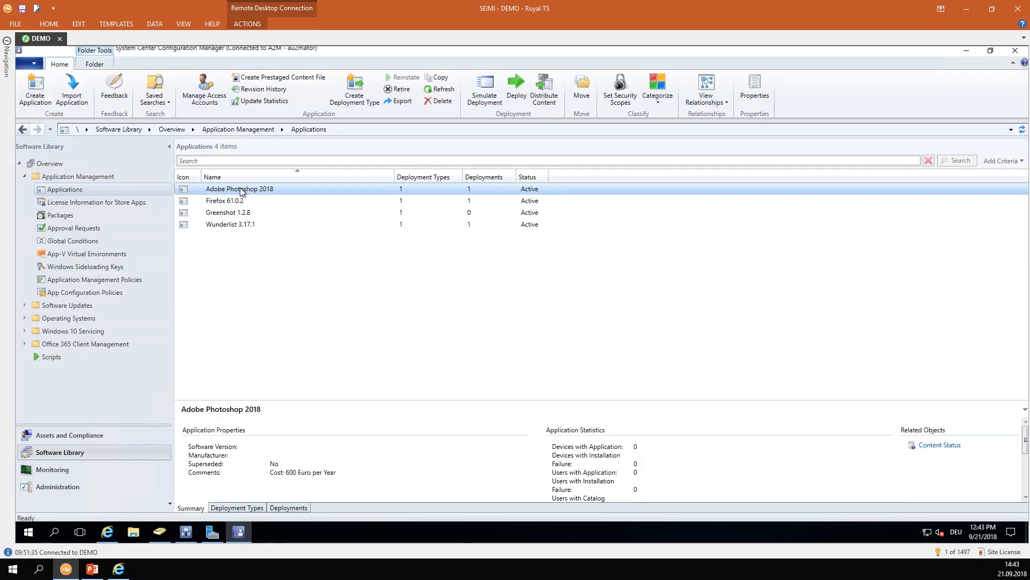
left_click(280, 506)
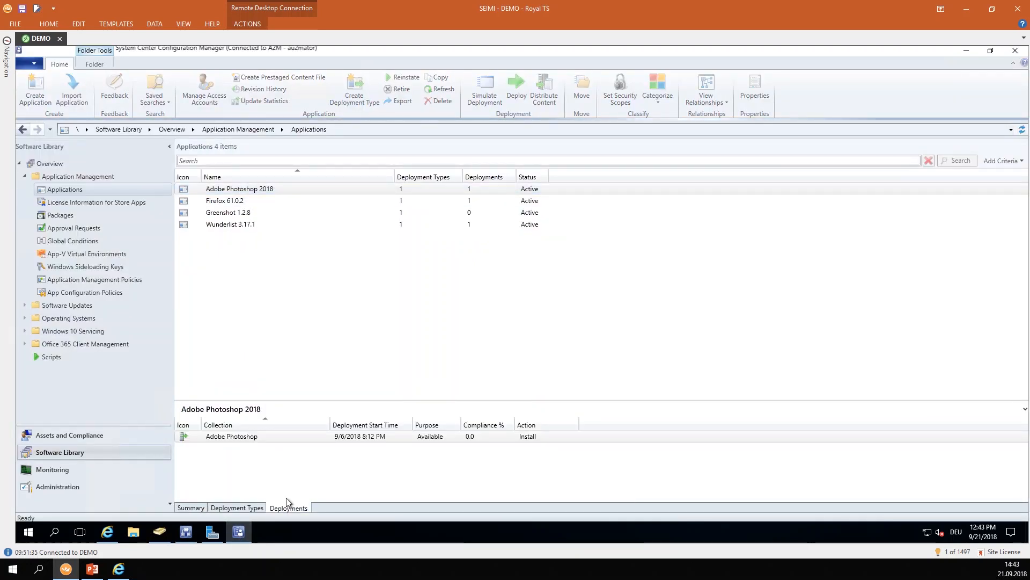
left_click(247, 436)
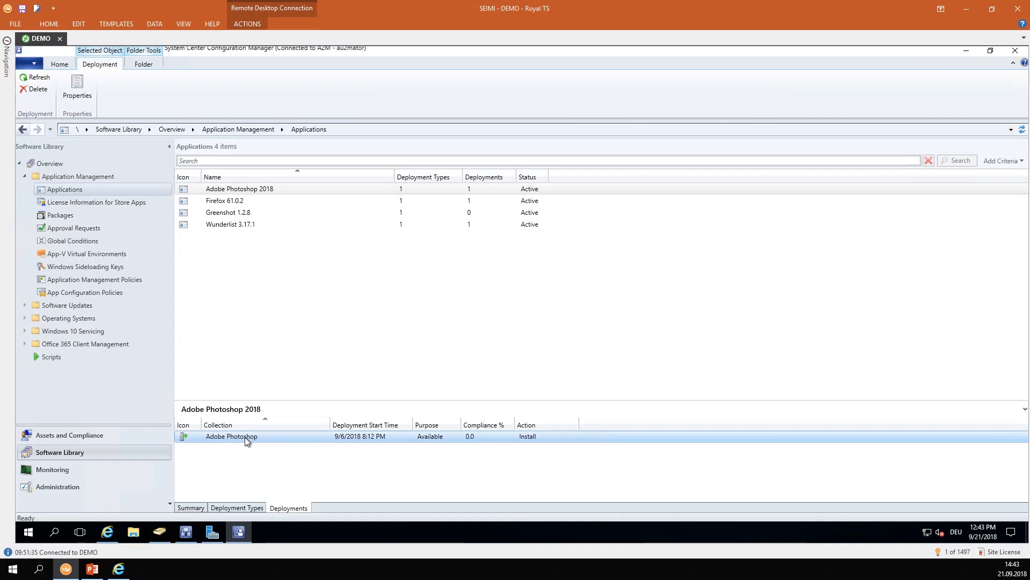
left_click(192, 534)
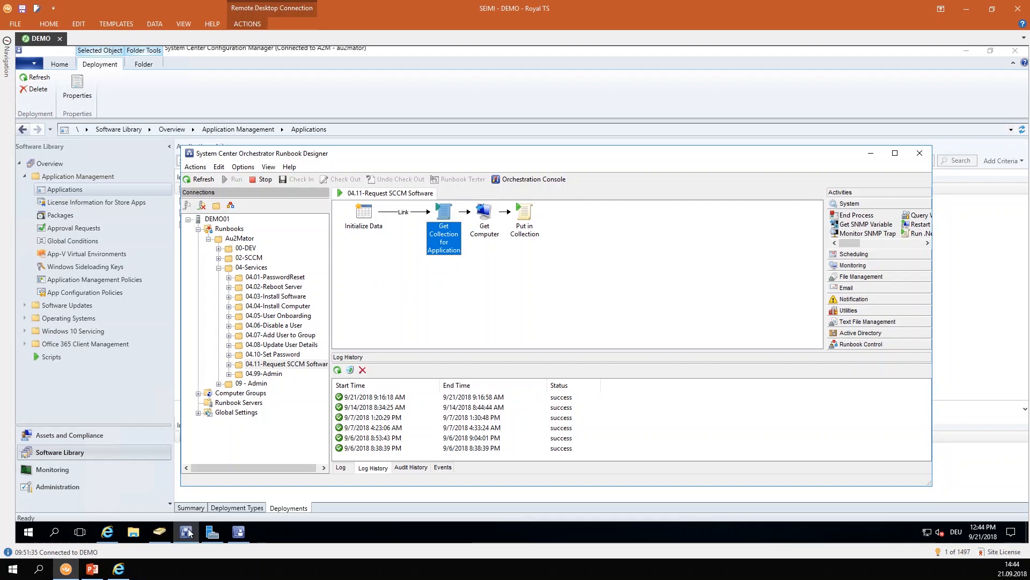
Return to the au2mator Home page showing the 'Azure is down' announcement.
left_click(107, 531)
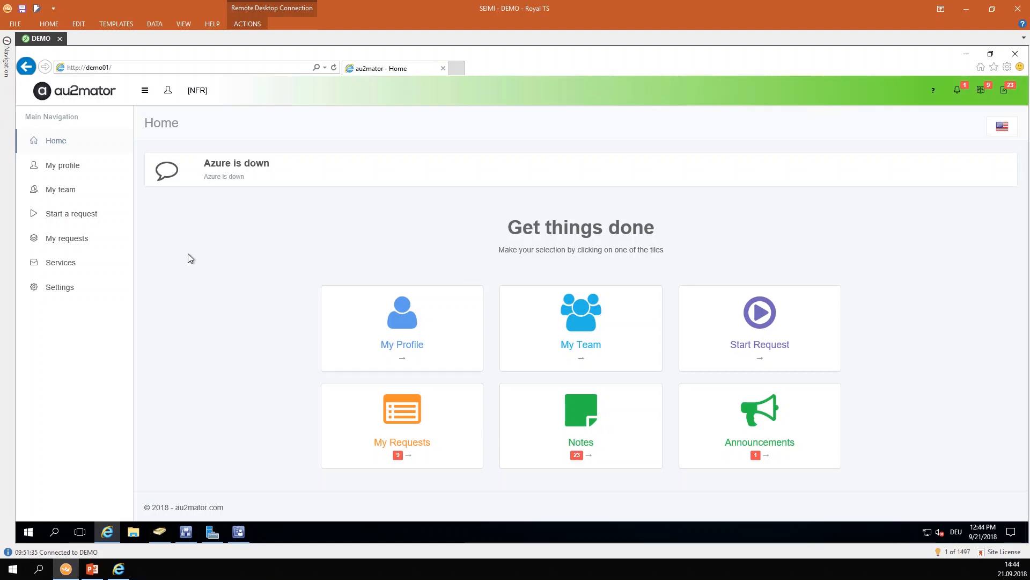
Open au2mator's Services list, then bring Runbook Designer back in front.
left_click(64, 261)
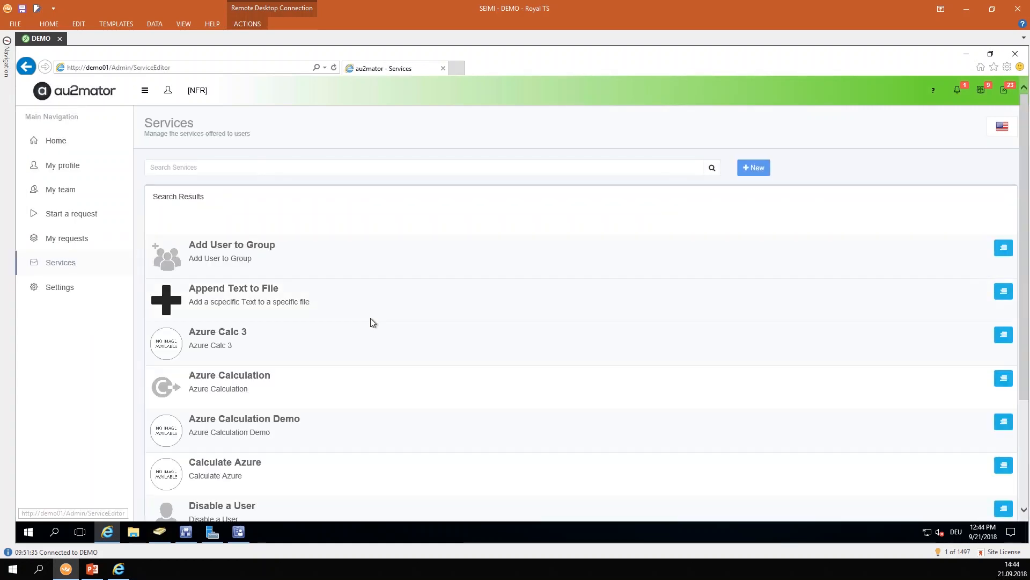
left_click(184, 531)
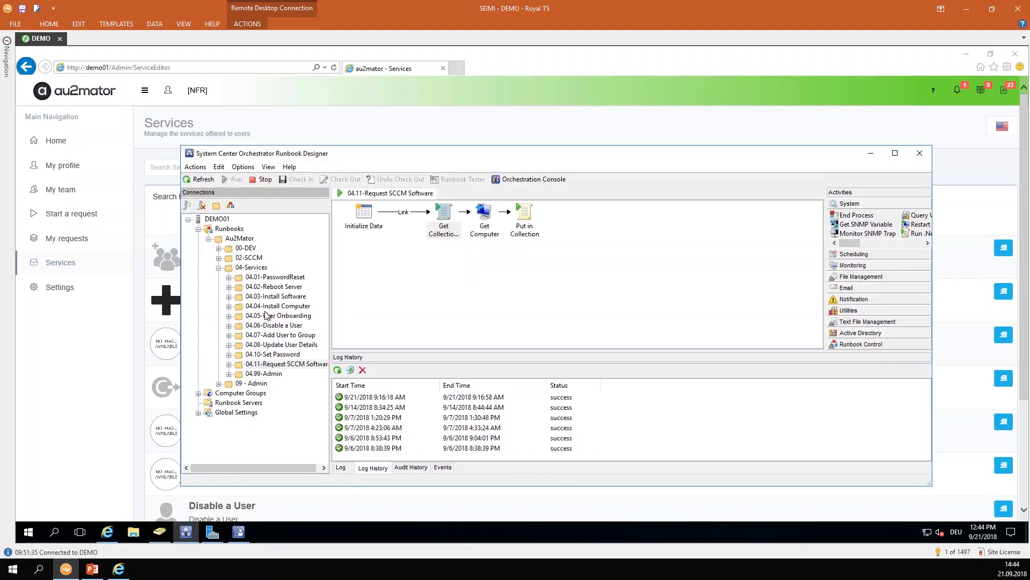
Review the 04.05-User Onboarding Initialize Data parameters without changes, then return to au2mator Services.
left_click(283, 317)
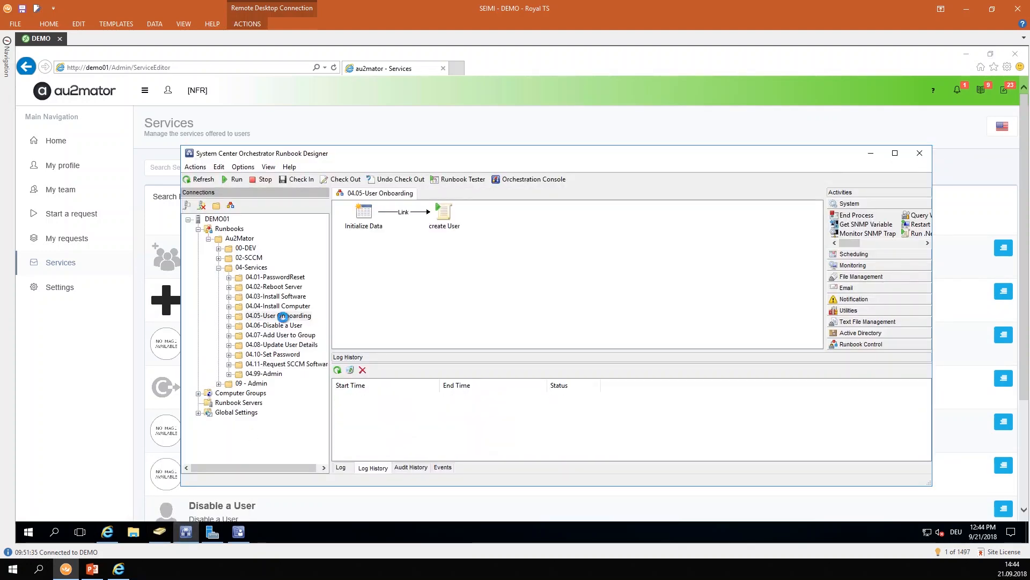
double_click(364, 216)
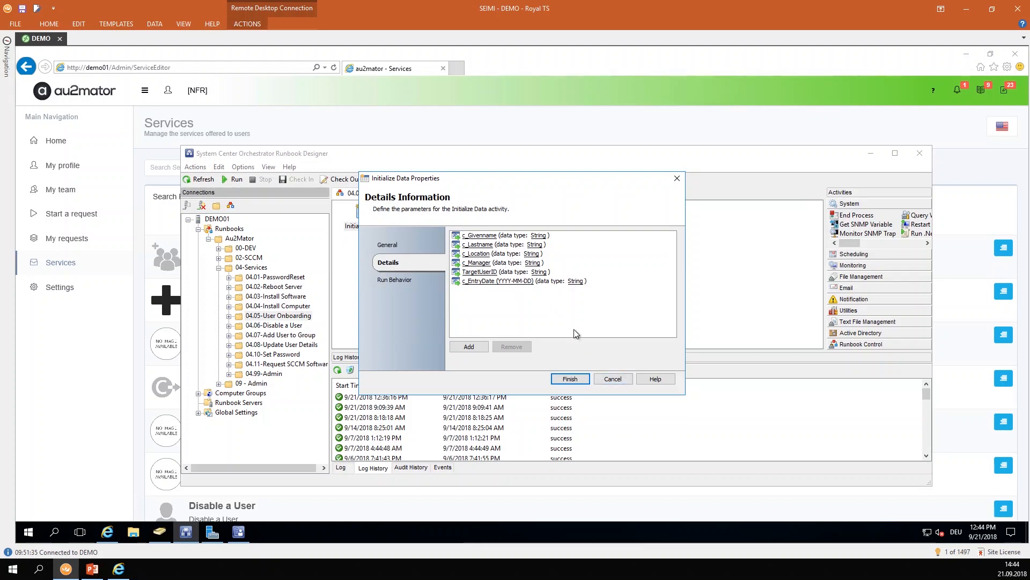
left_click(626, 379)
left_click(590, 143)
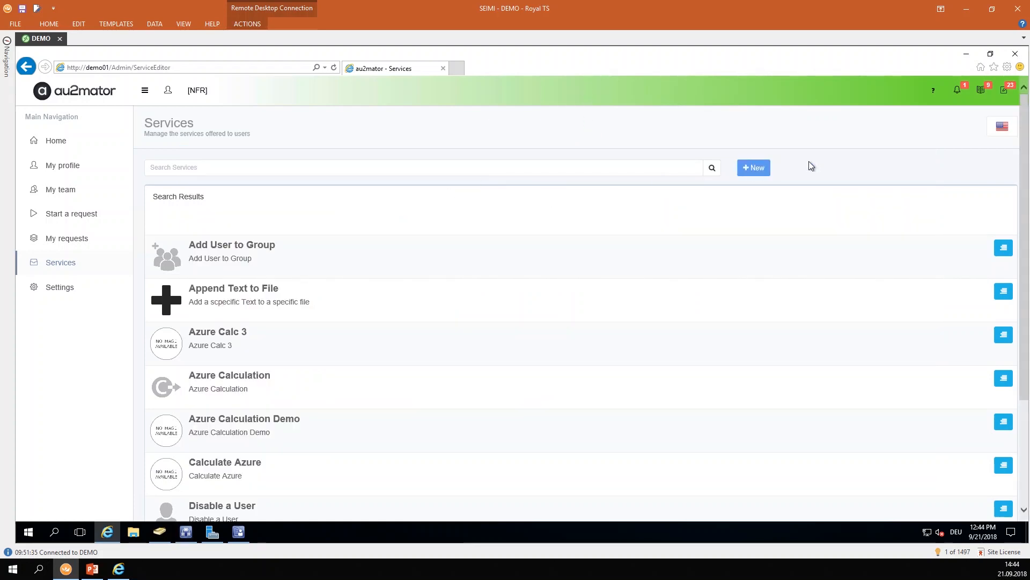
Start a new service named 'User Onboarding 2', reusing the name as its description.
left_click(755, 167)
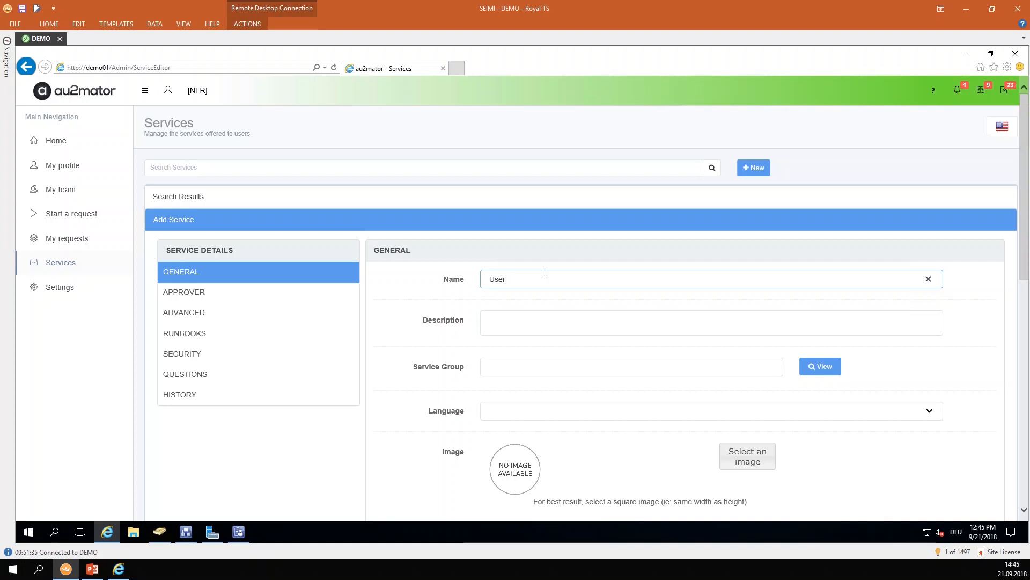
type("User Onboarding 2")
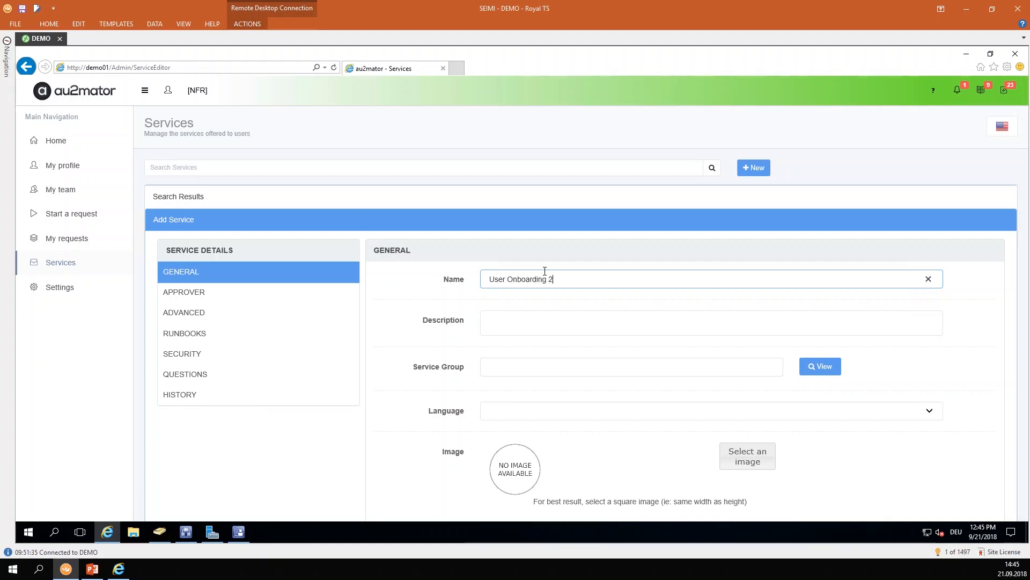
key("ctrl+a")
key("ctrl+c")
left_click(516, 329)
key("ctrl+v")
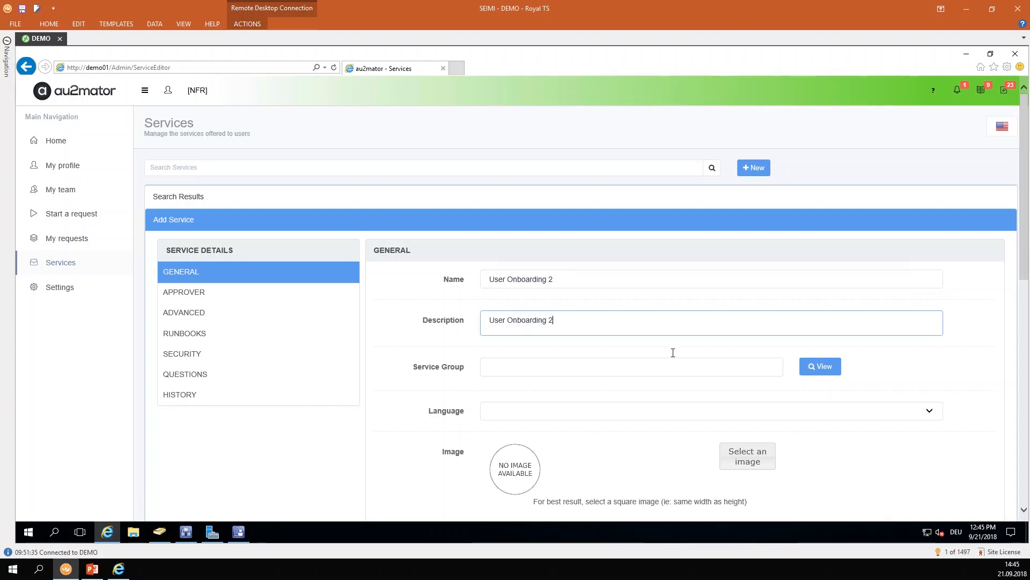
Put the service in the Admin Services group and go to its Runbooks settings.
left_click(821, 367)
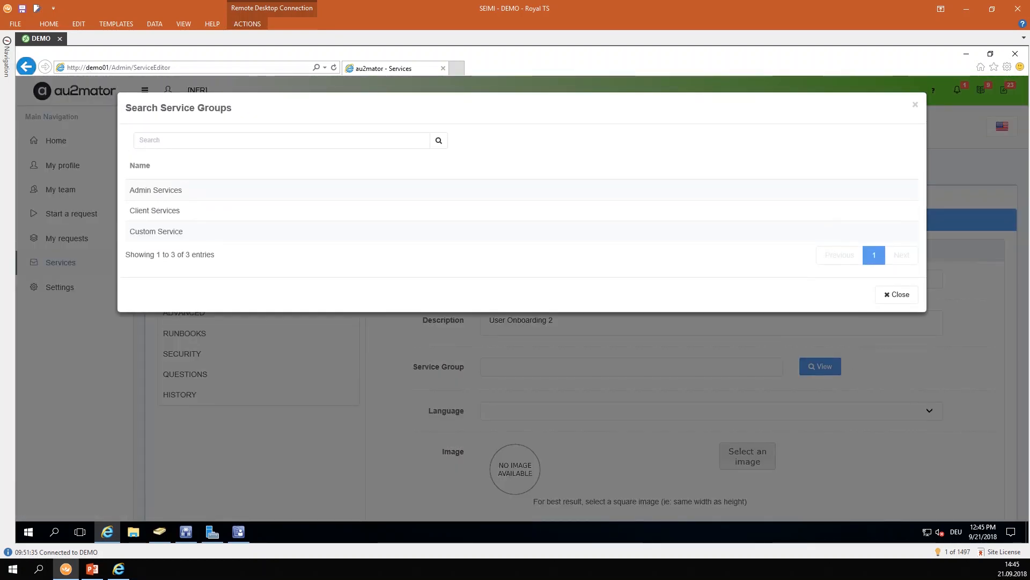
left_click(146, 191)
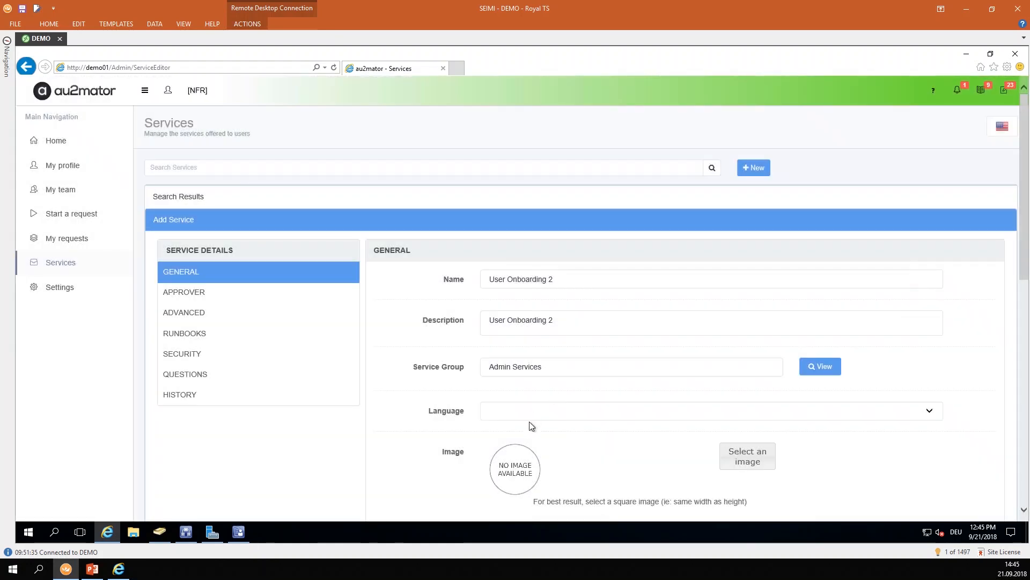
left_click(930, 412)
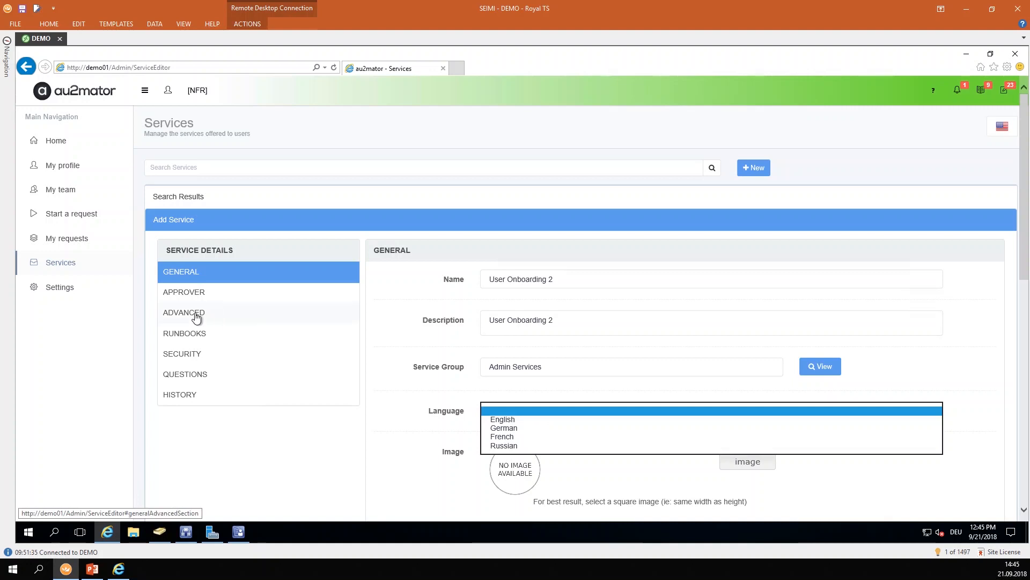
left_click(194, 331)
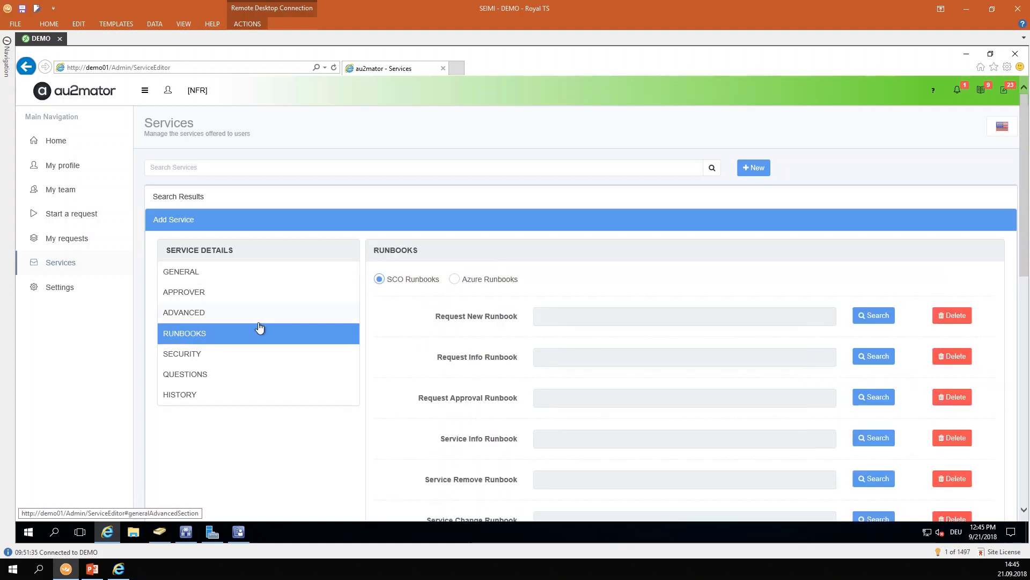
Set Request New Runbook to Au2Mator > 04-Services > 04.05-User Onboarding.
left_click(884, 319)
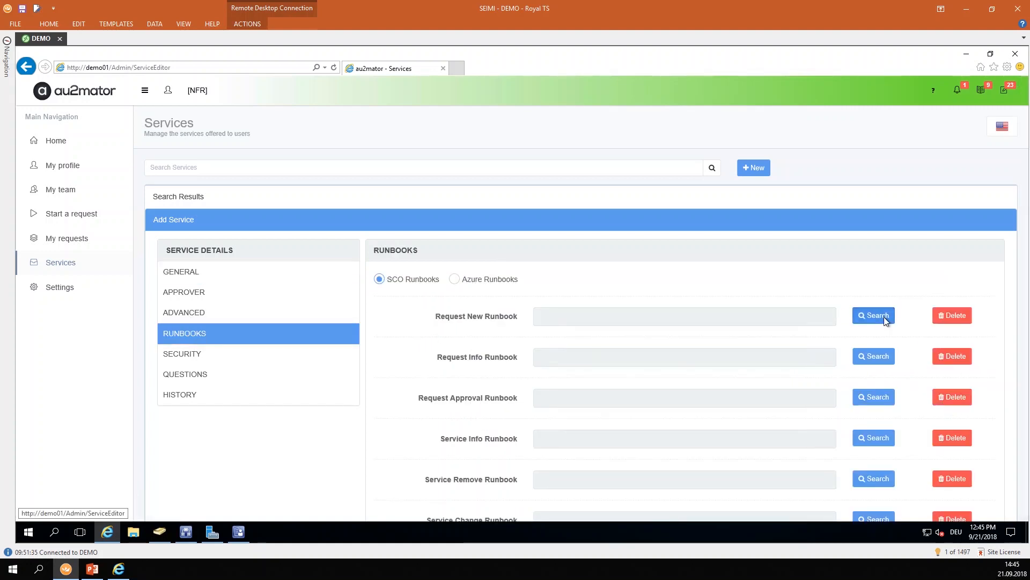
left_click(382, 150)
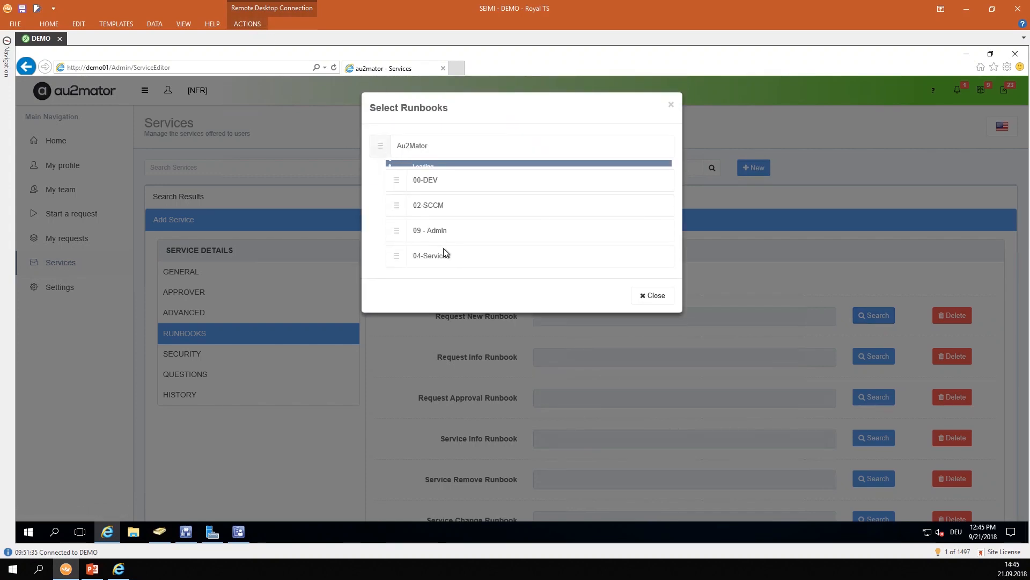
left_click(402, 246)
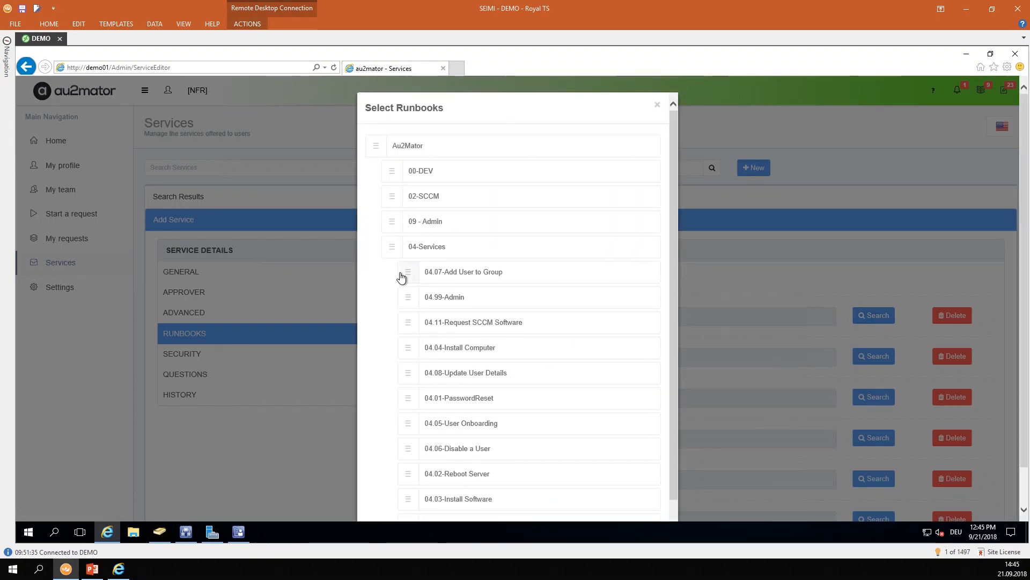
left_click(410, 425)
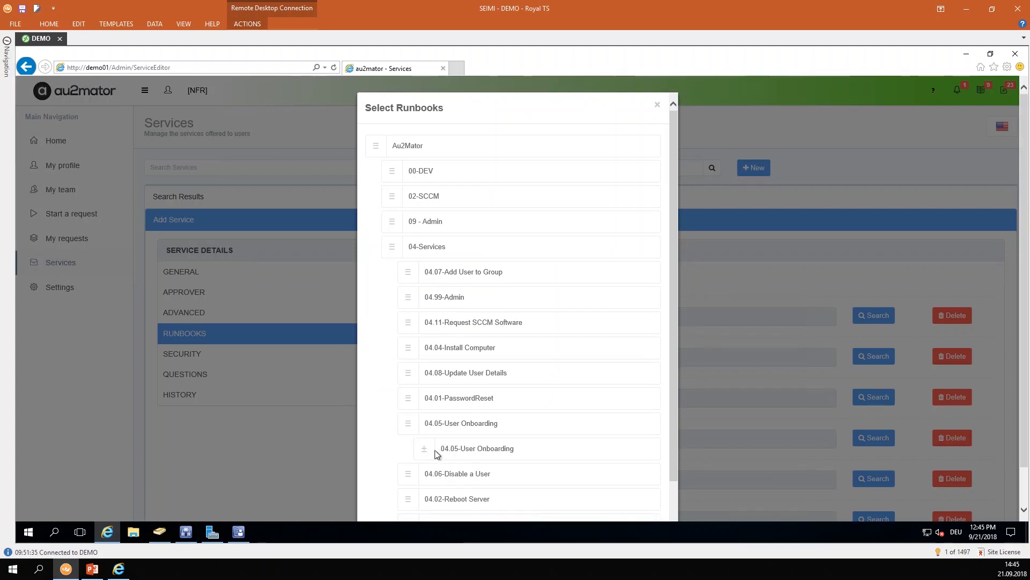
left_click(427, 454)
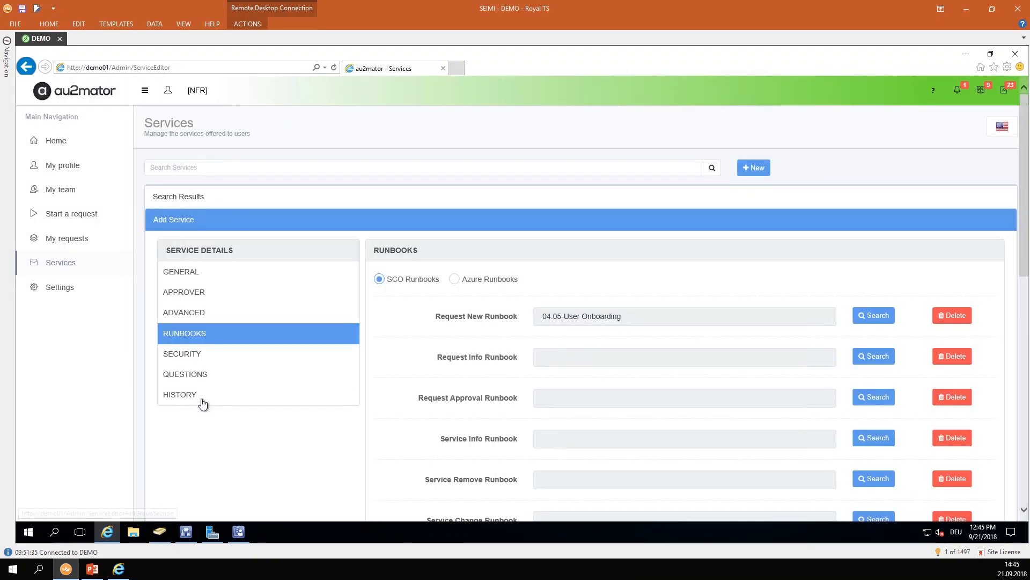
Review the generated questions, c_Givenname through c_EntryDate, then switch to Runbook Designer.
left_click(200, 374)
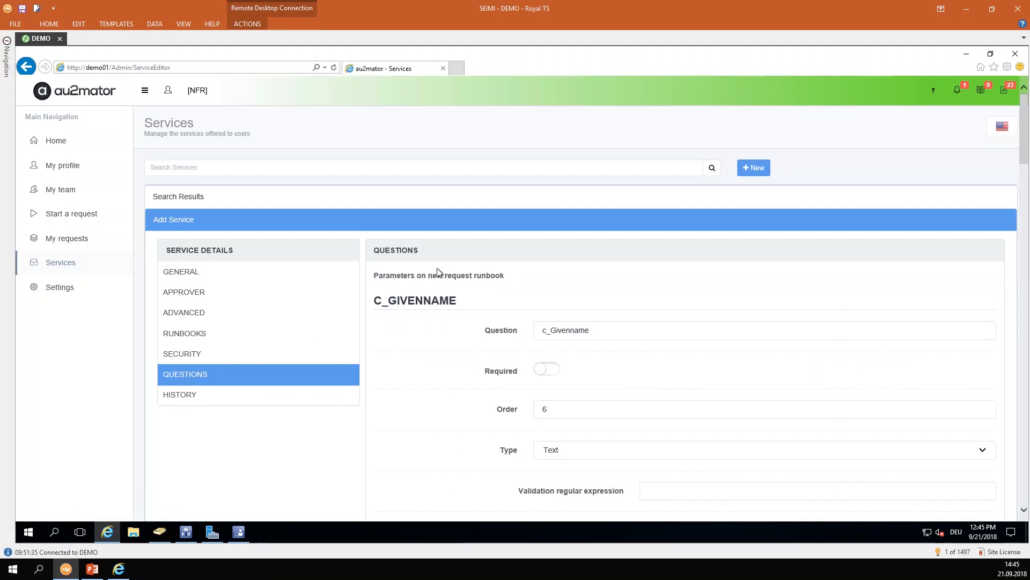
scroll(440, 298, "down", 6)
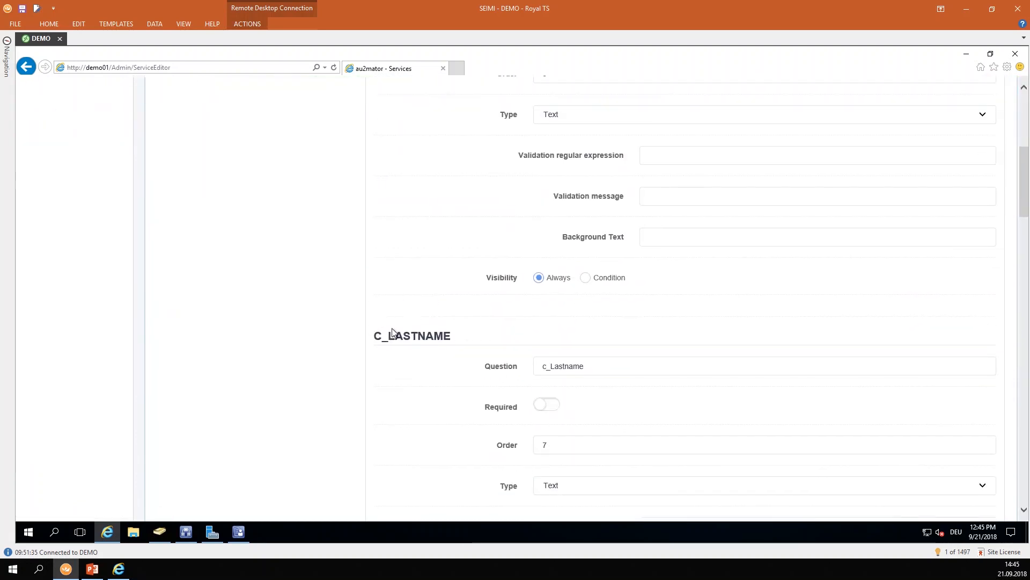
scroll(392, 333, "down", 6)
scroll(419, 383, "down", 5)
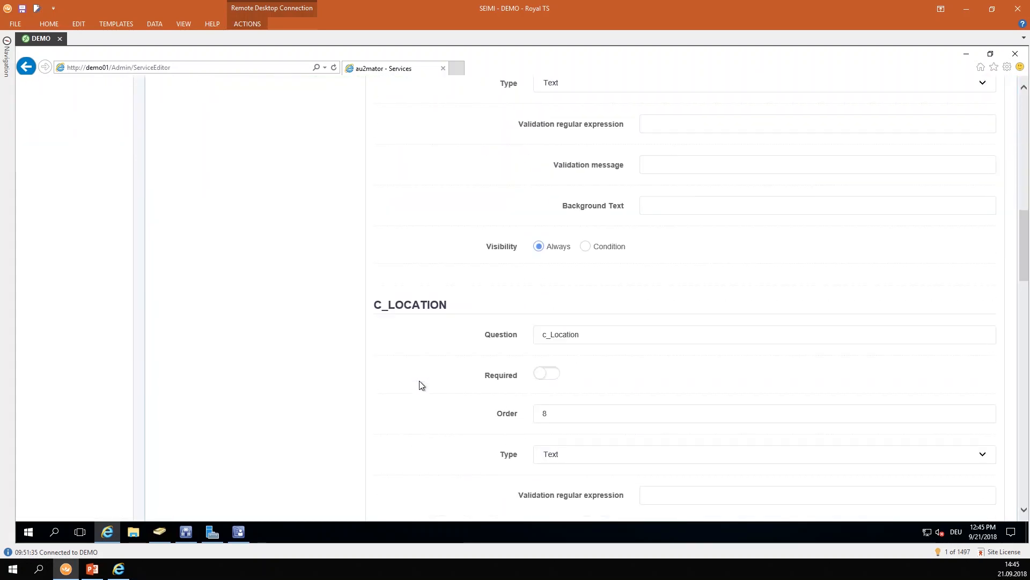
scroll(420, 408, "down", 7)
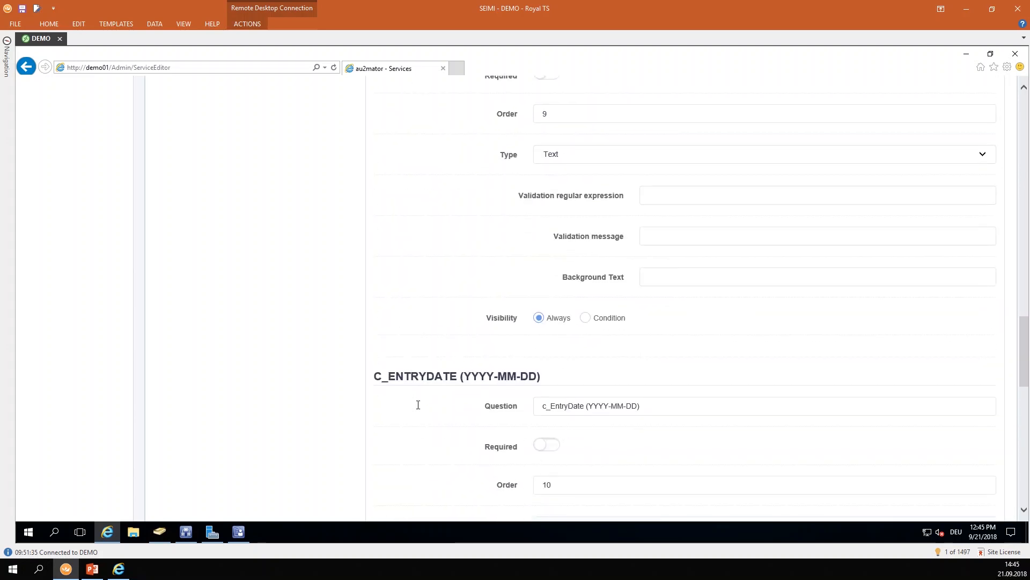
left_click(186, 533)
double_click(371, 223)
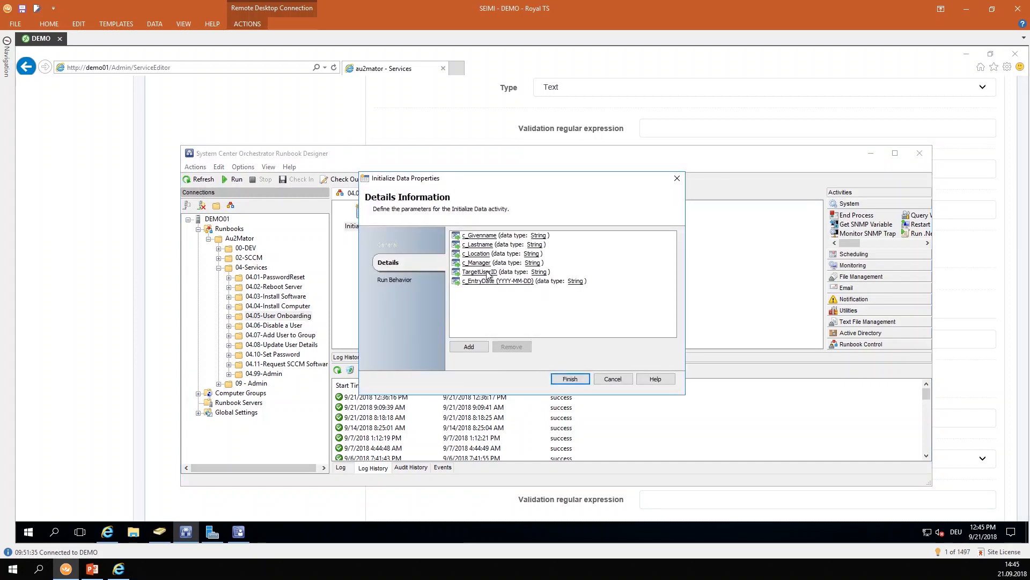
left_click(613, 378)
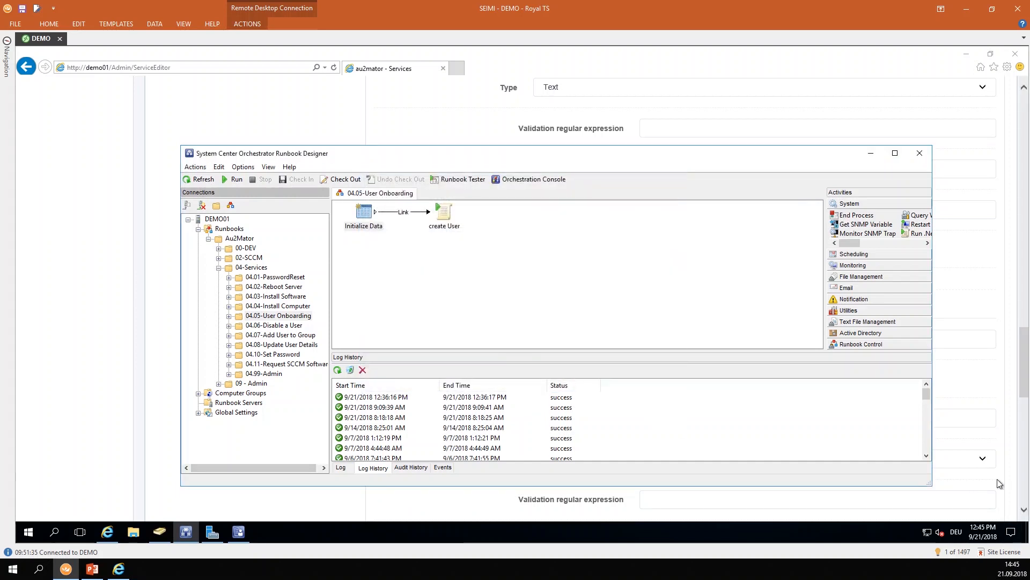
left_click(1003, 483)
scroll(742, 393, "up", 1)
scroll(742, 393, "up", 15)
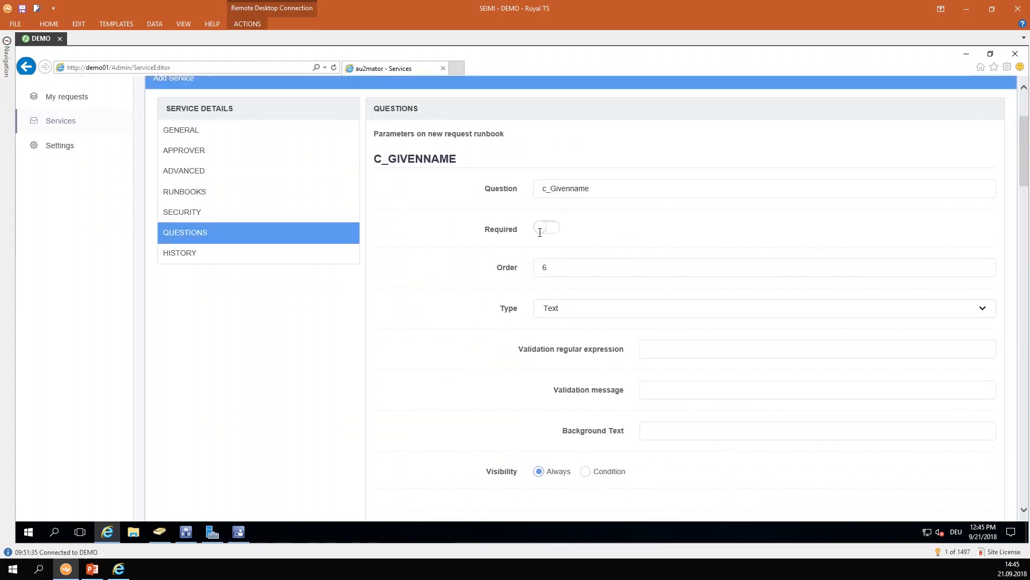
Rename the C_GIVENNAME question to 'Provide Firstname' and mark it Required.
double_click(602, 182)
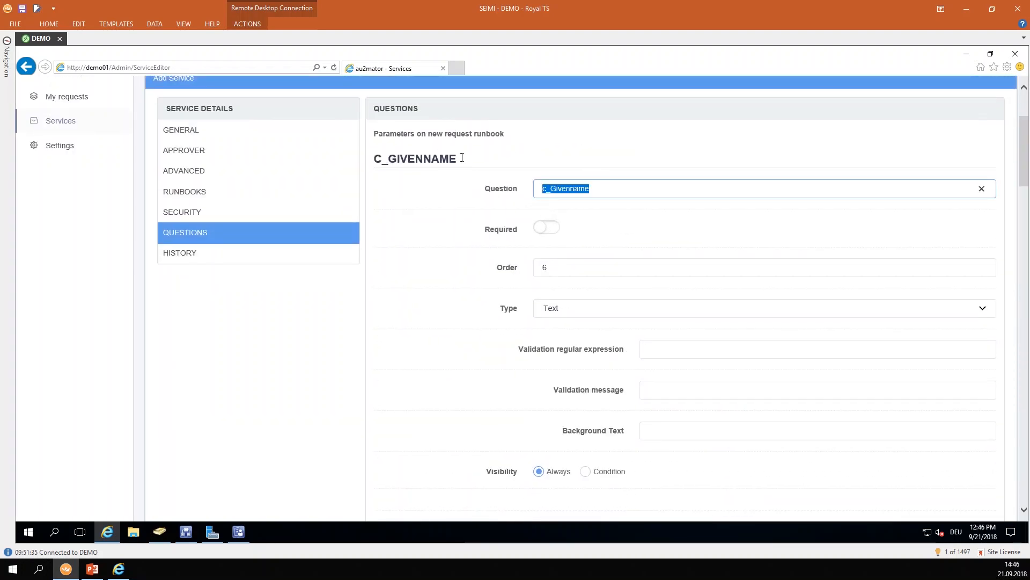
left_click_drag(462, 157, 375, 157)
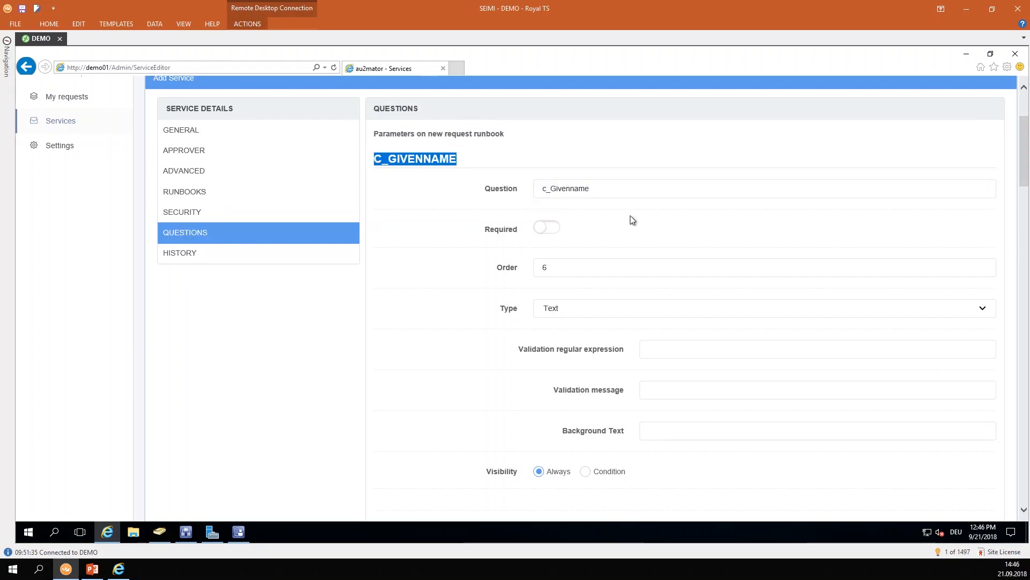
key("Tab")
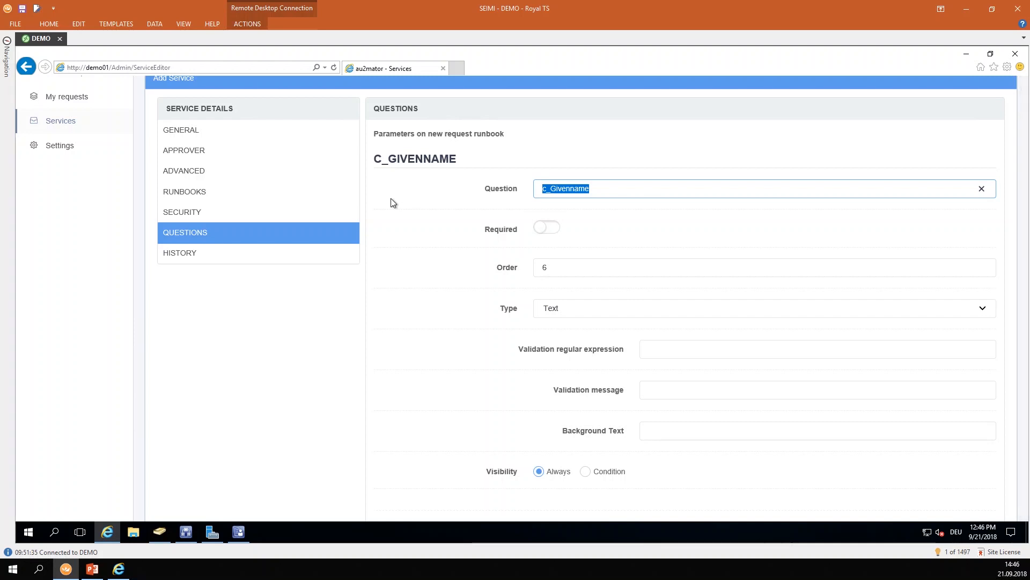
type("Provide Firstname")
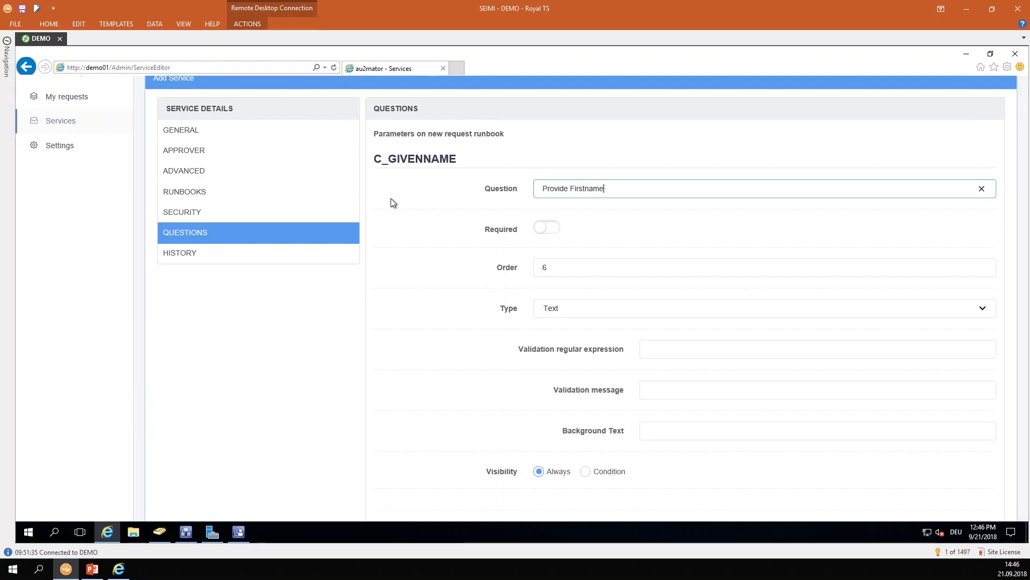
left_click(551, 233)
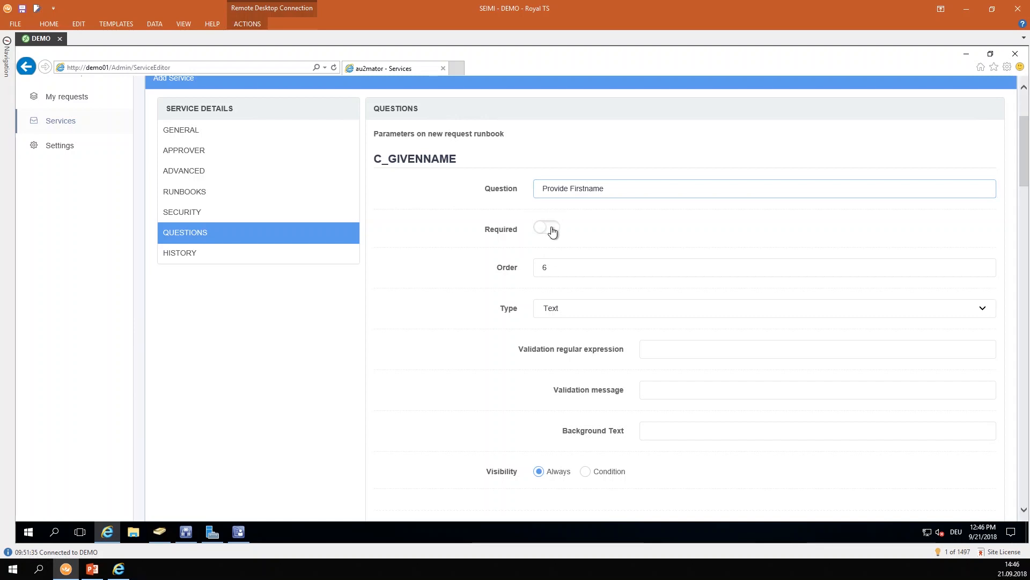
left_click(571, 315)
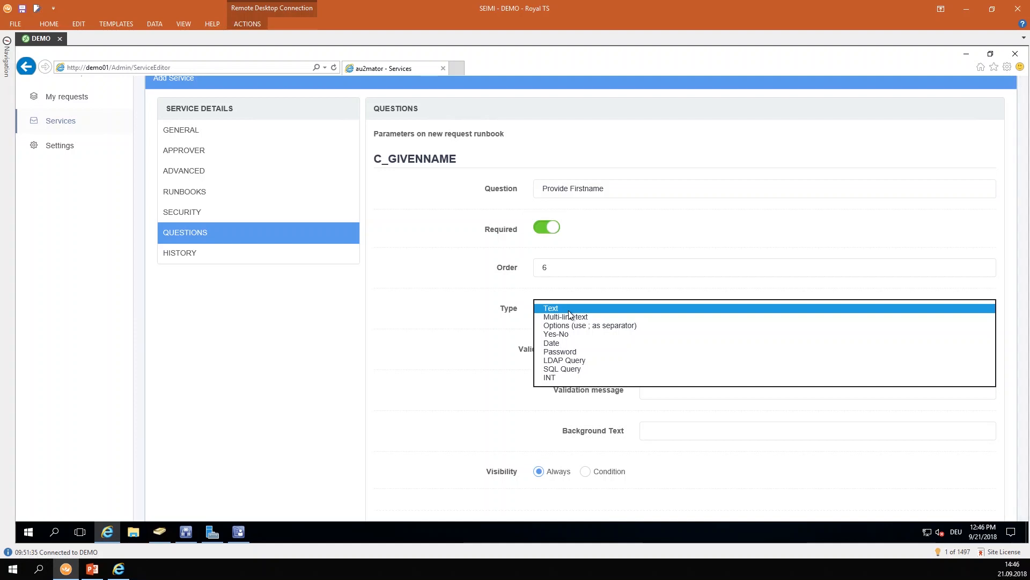
Try the SQL Query question type's server, query and Windows authentication fields.
left_click(579, 370)
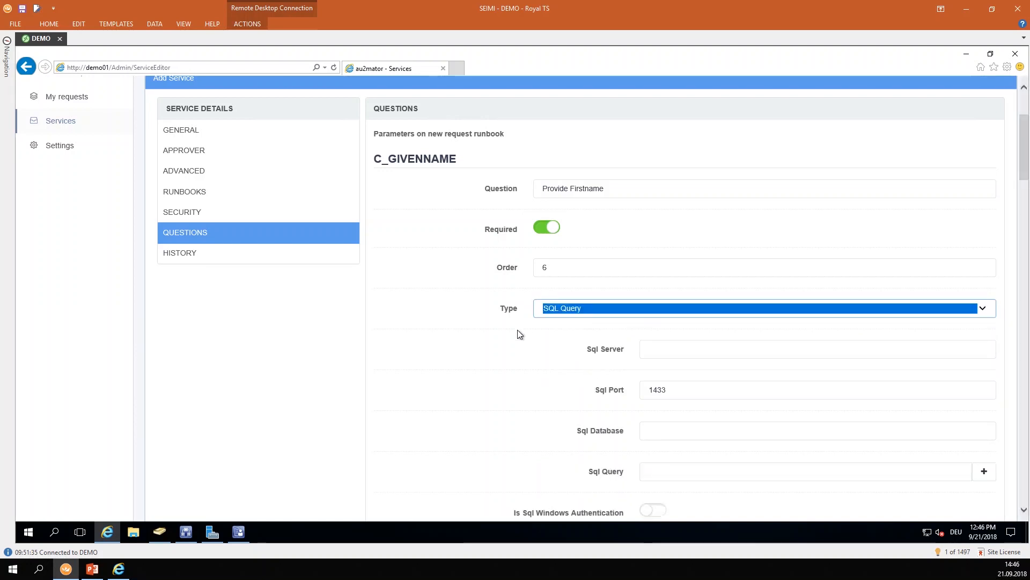
left_click(657, 347)
scroll(659, 348, "down", 3)
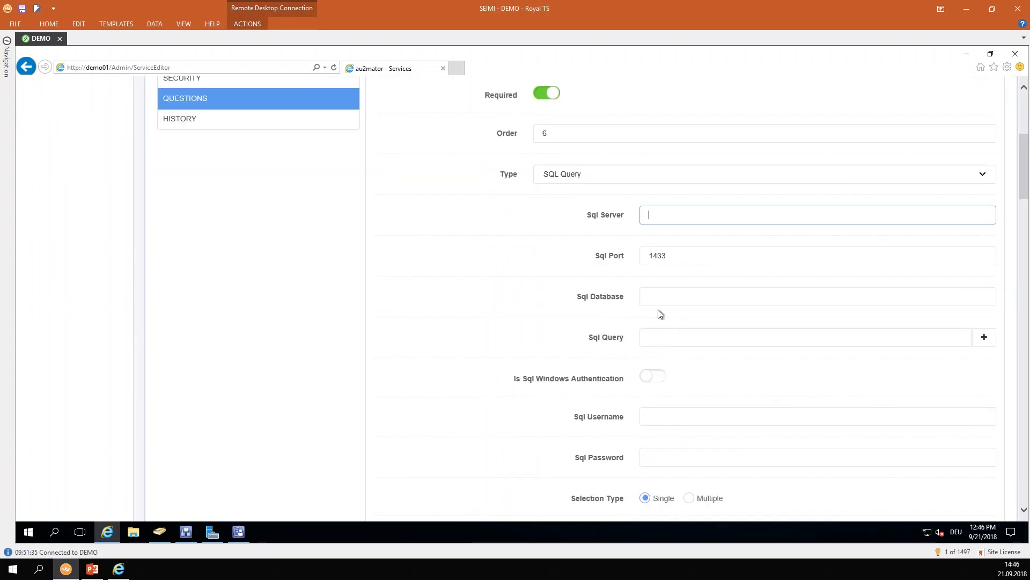
left_click(664, 336)
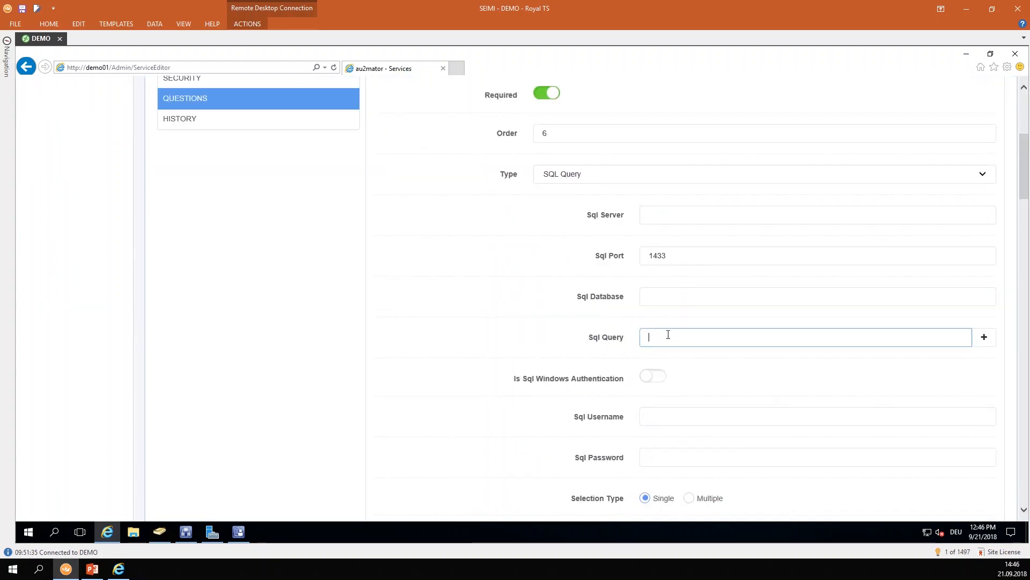
left_click(658, 379)
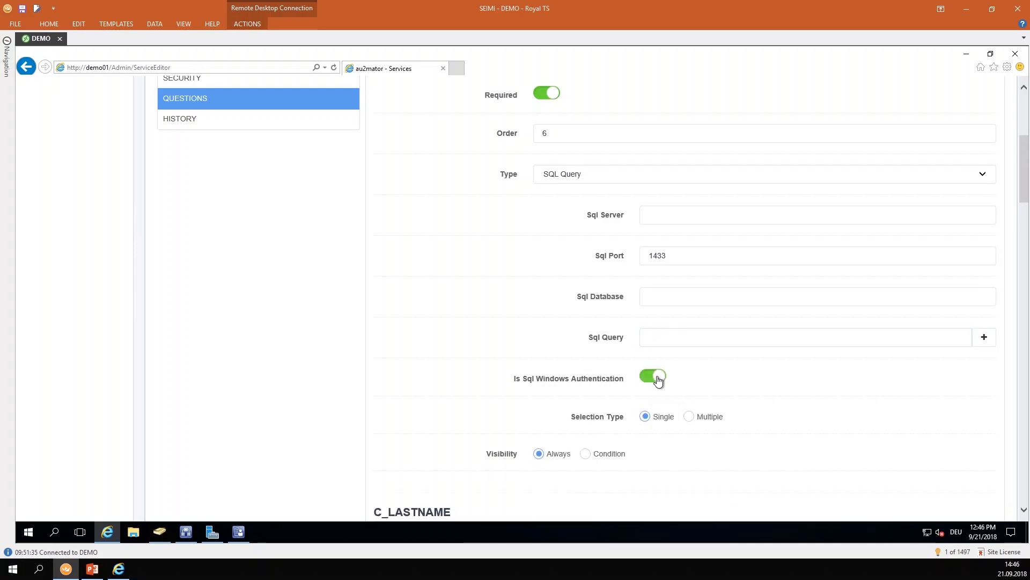
Revert the question type to Text and look at its validation and background text fields.
left_click(551, 173)
left_click(558, 112)
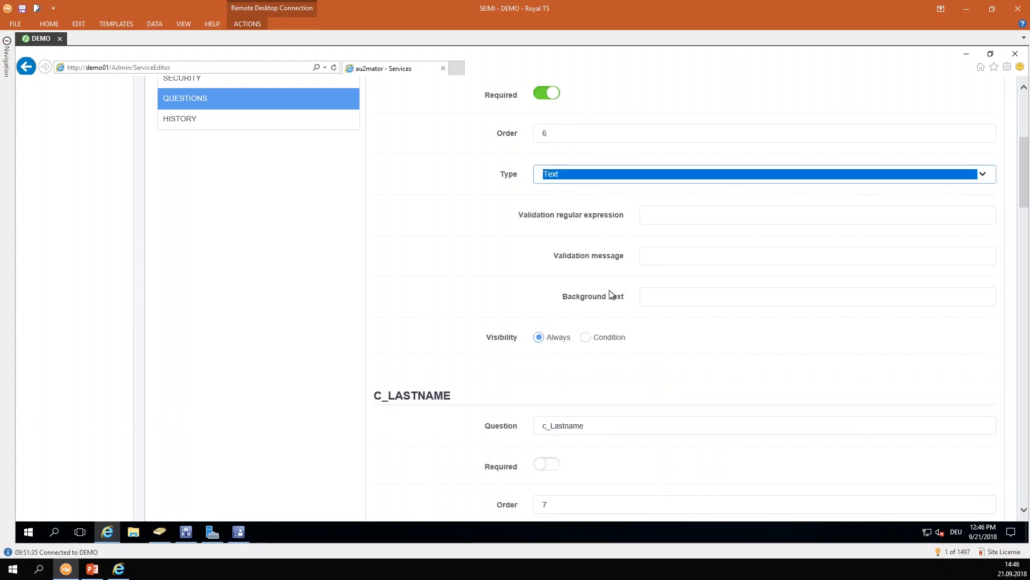
left_click(668, 217)
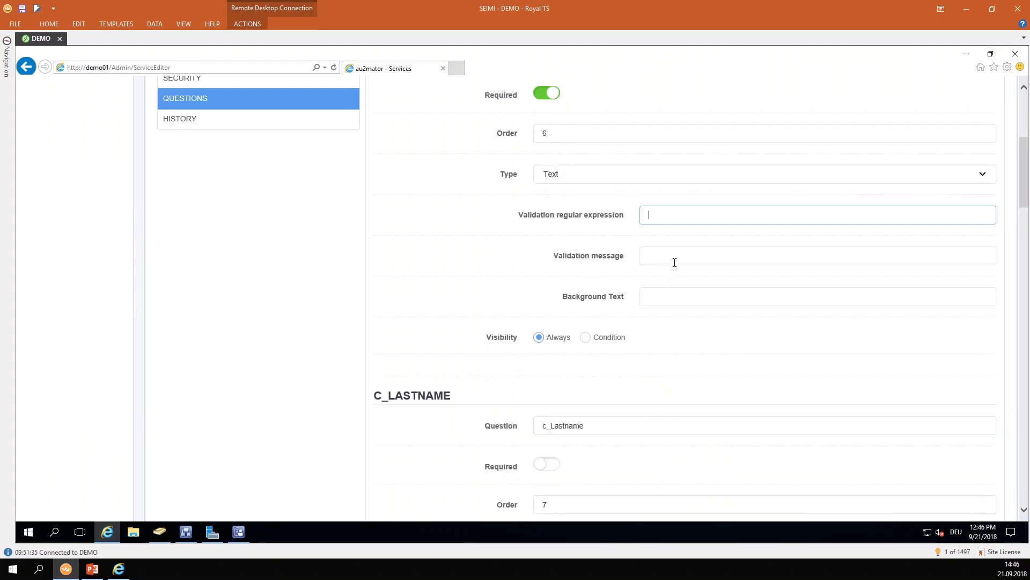
left_click(668, 294)
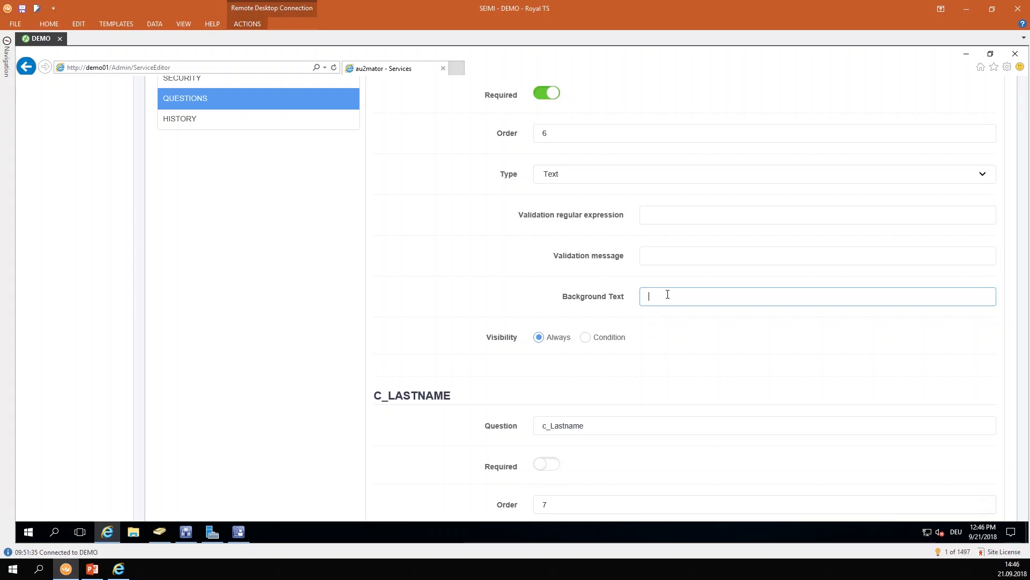
scroll(538, 268, "up", 1)
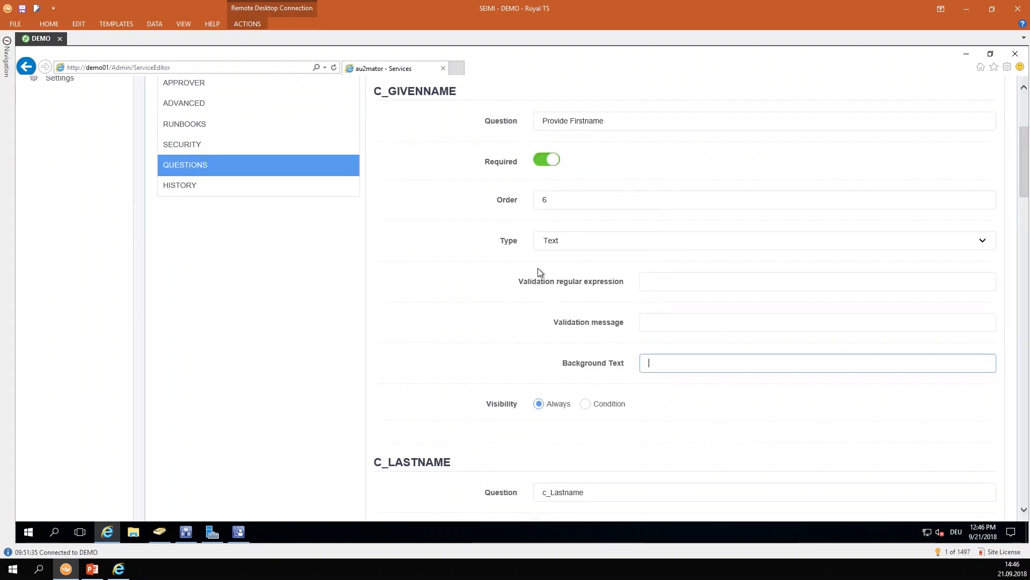
scroll(531, 287, "down", 3)
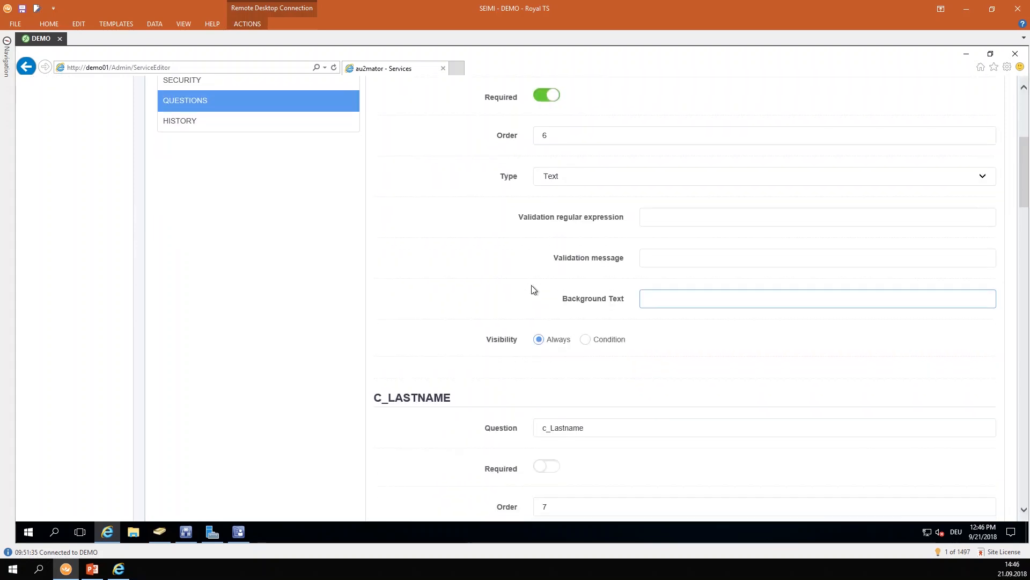
scroll(581, 206, "down", 2)
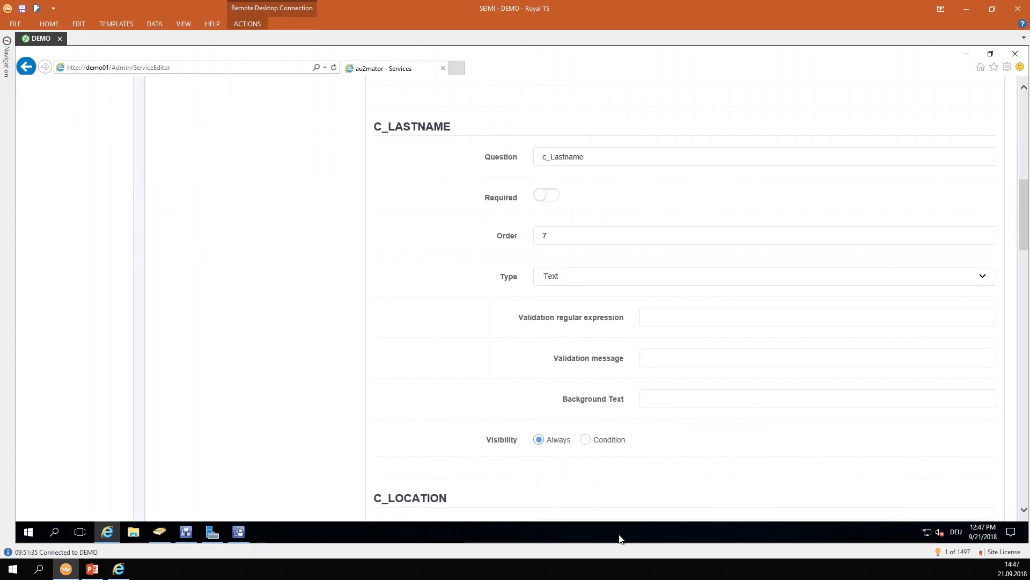
Make C_LASTNAME visible only on condition, linked to c_Givenname with Contains.
left_click(585, 440)
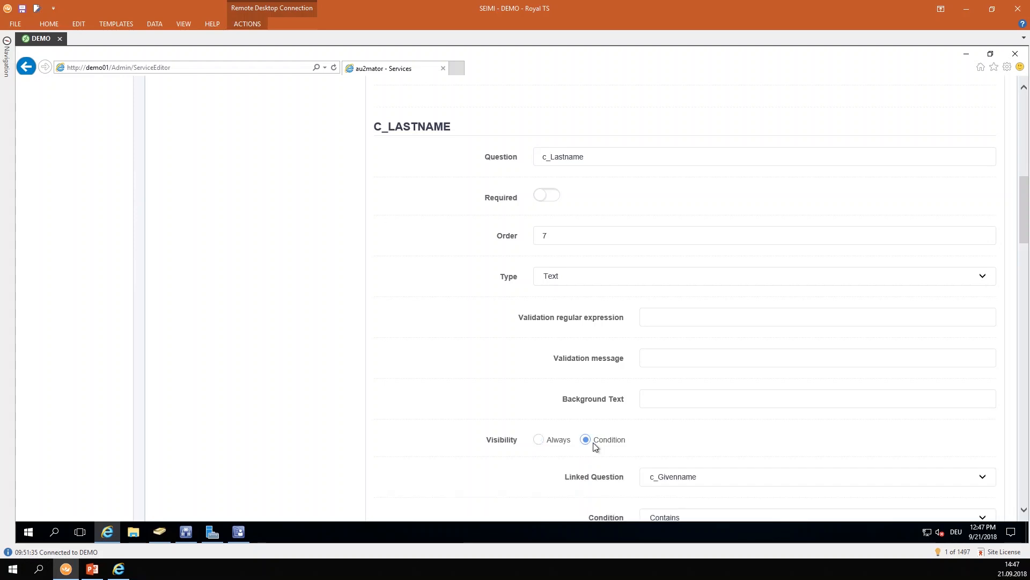
scroll(755, 285, "down", 3)
left_click(674, 315)
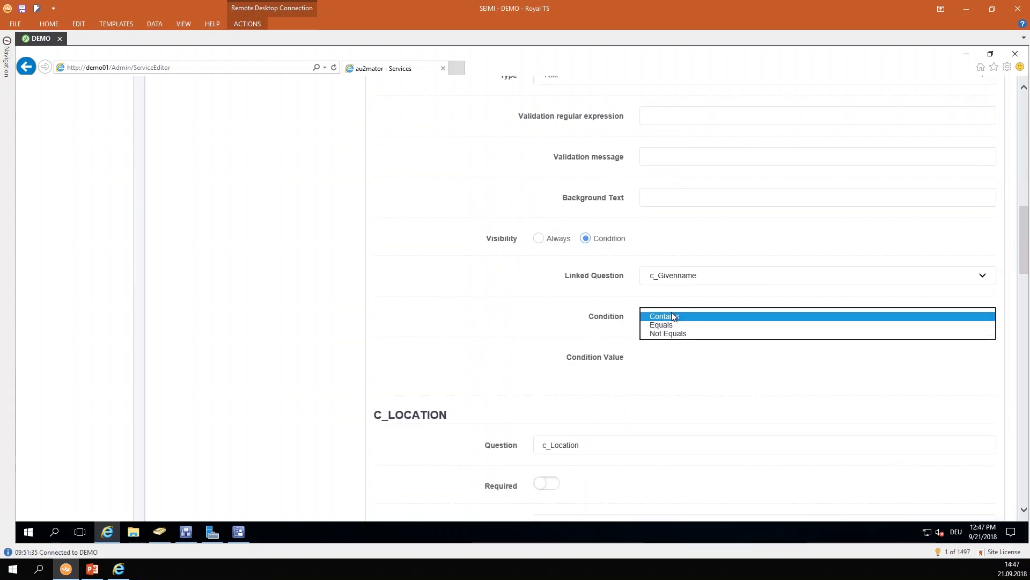
left_click(605, 325)
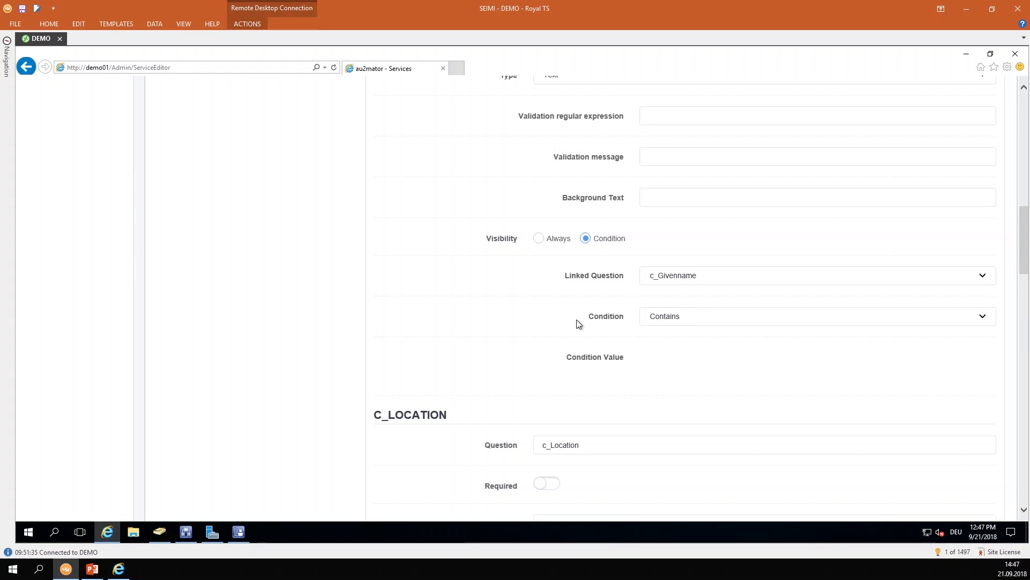
scroll(531, 332, "up", 15)
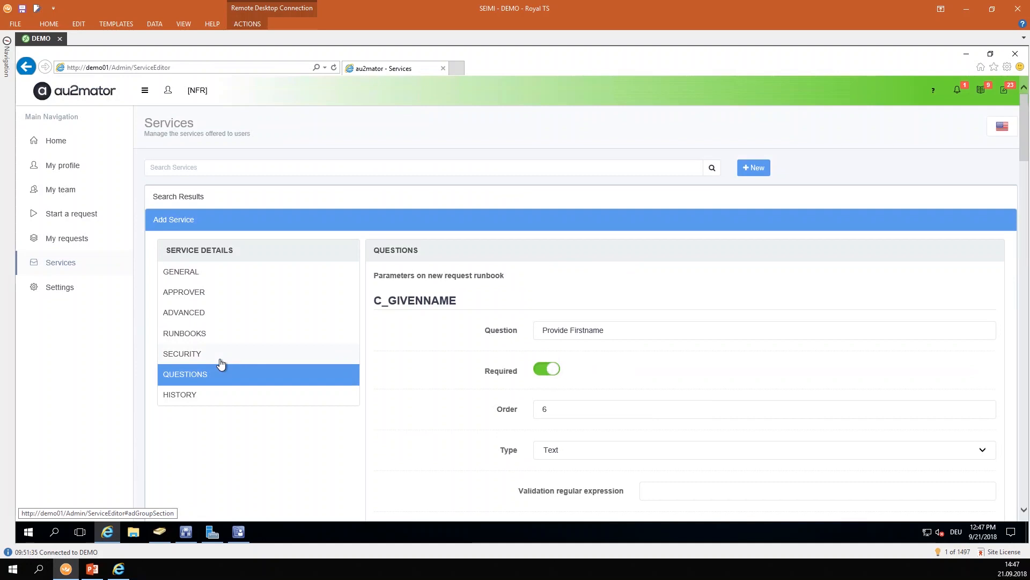
Set the service's approver mode to Percentage with a 60 % approval threshold.
left_click(180, 295)
left_click(586, 286)
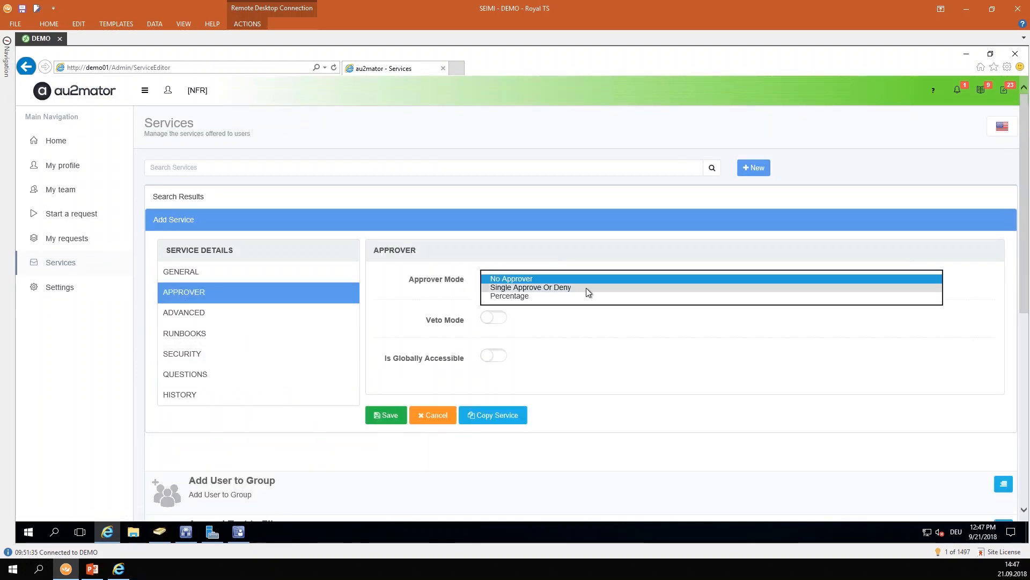
left_click(585, 287)
left_click(607, 280)
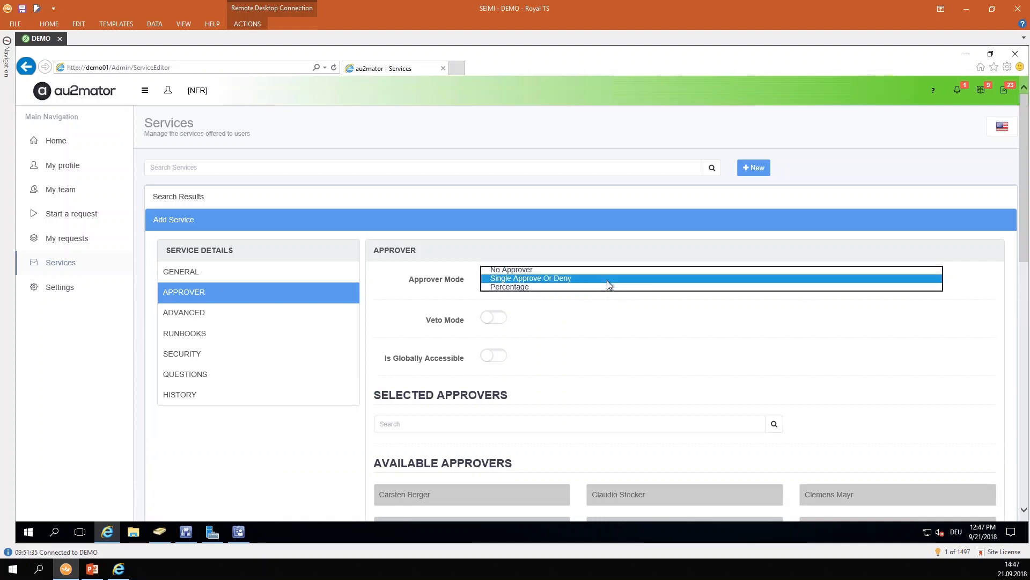
left_click(537, 287)
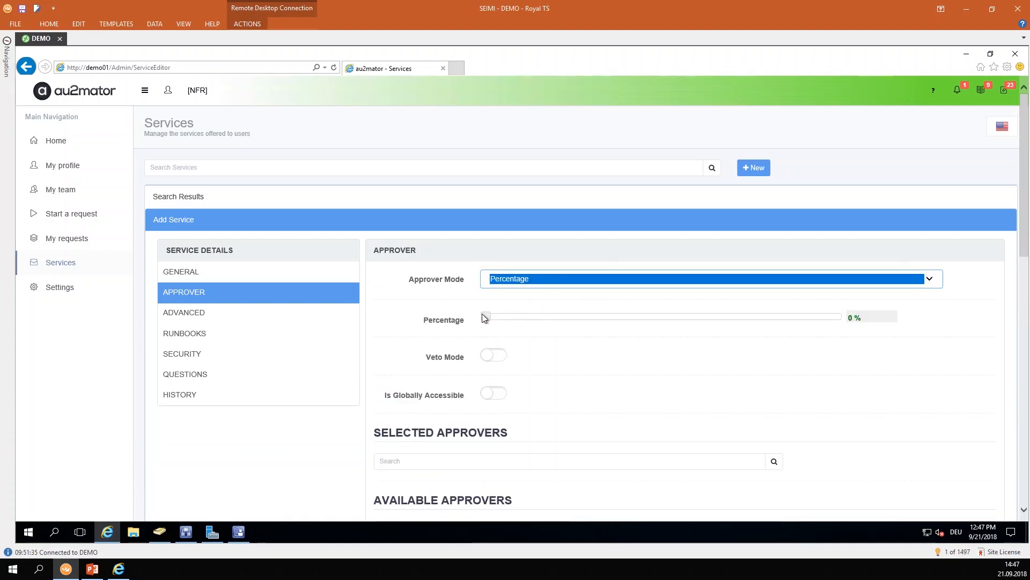
left_click_drag(483, 316, 709, 321)
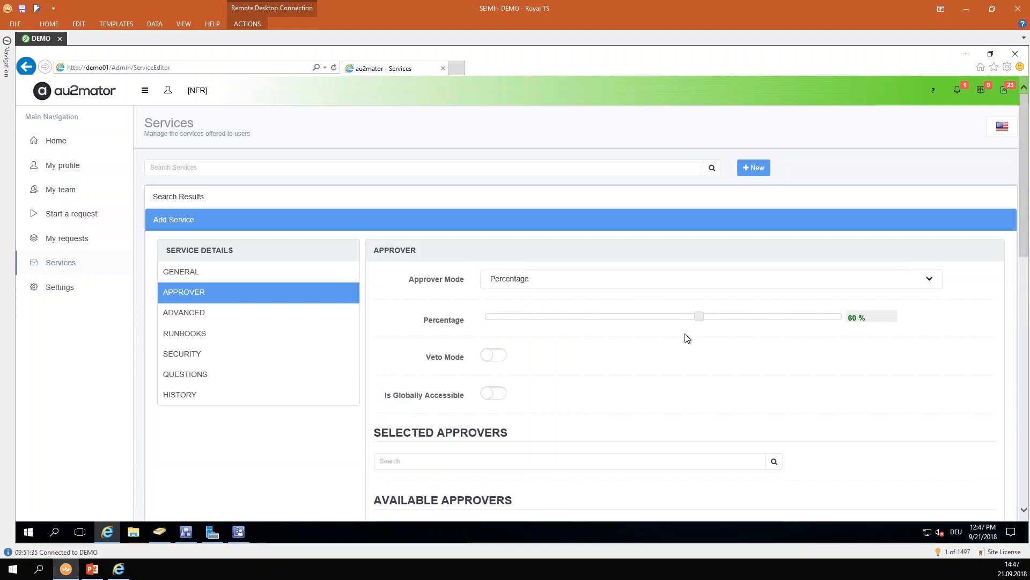
scroll(687, 337, "down", 3)
Add three users and Manager as the selected approvers.
left_click(536, 335)
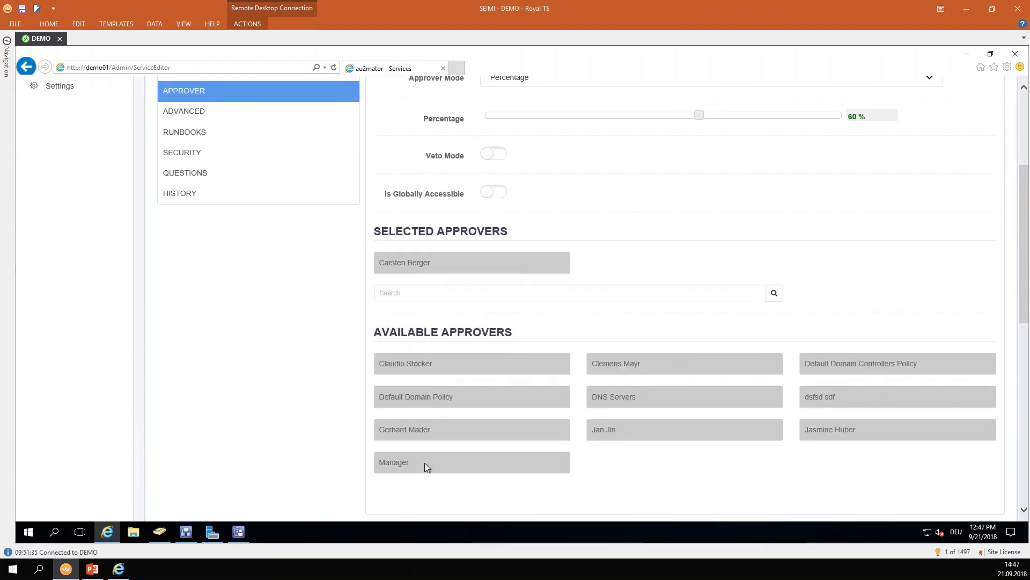
left_click(434, 433)
left_click(633, 429)
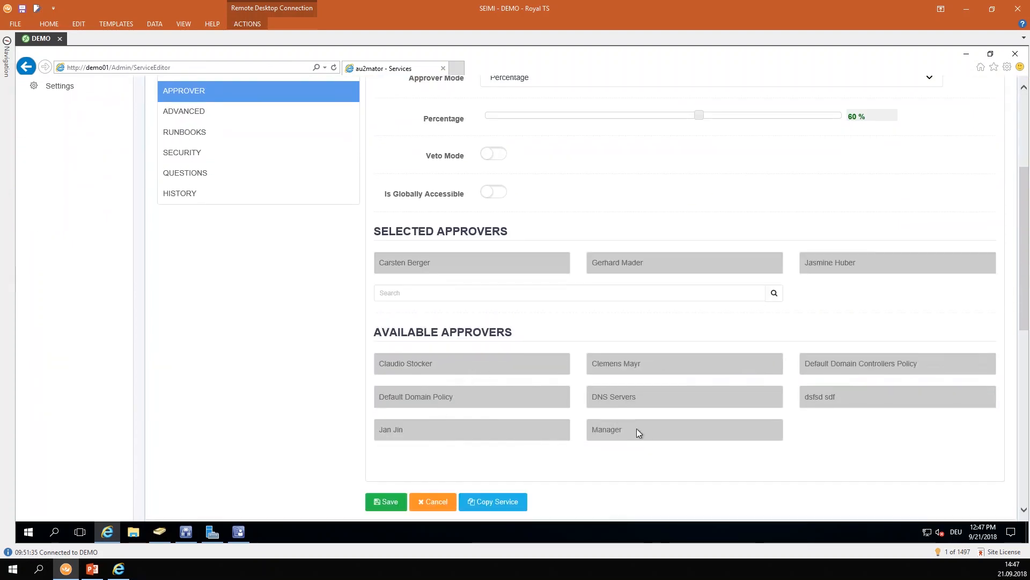
left_click(633, 439)
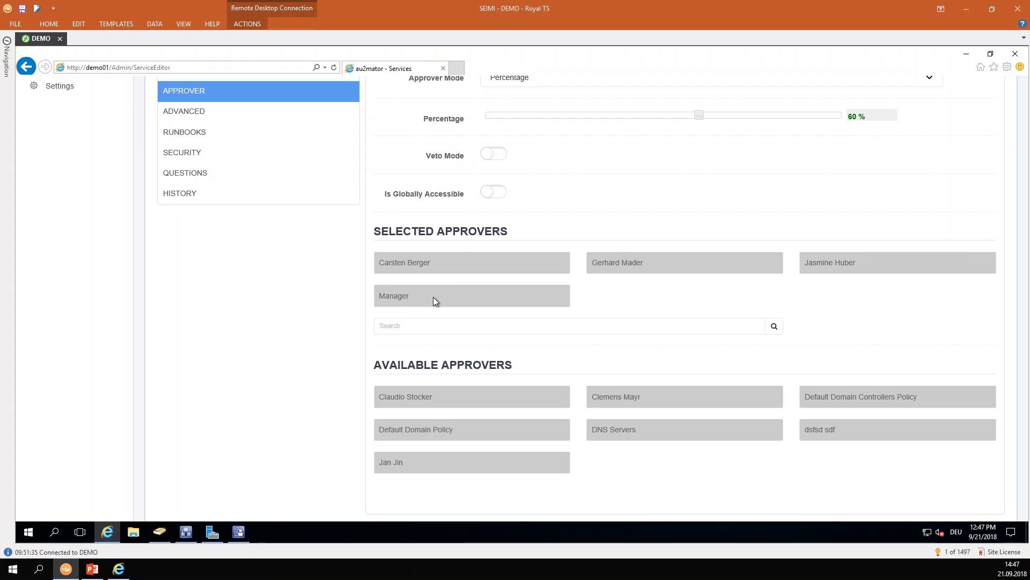
scroll(510, 320, "up", 3)
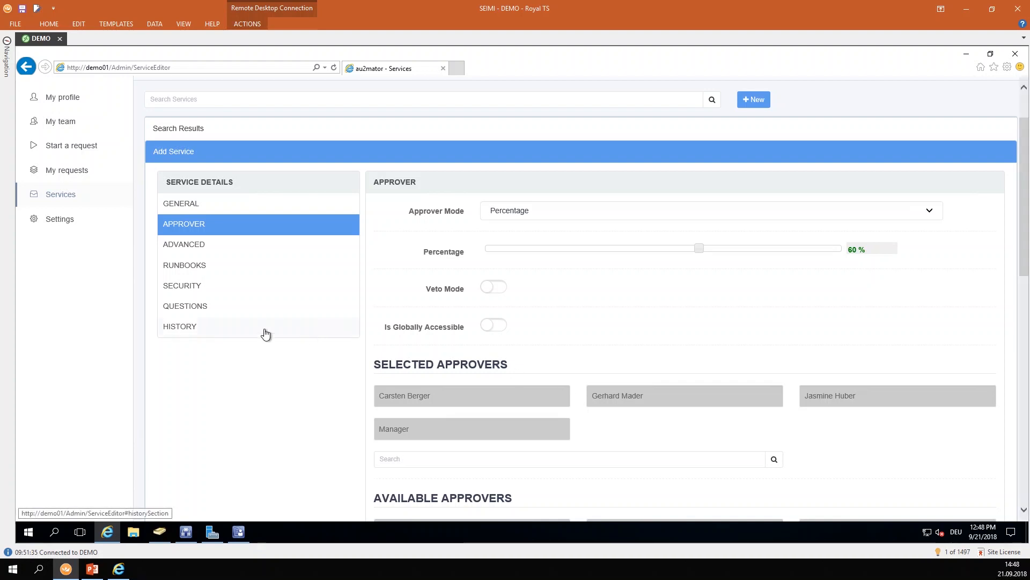
Search the service's Security AD groups for 'domain'.
left_click(198, 293)
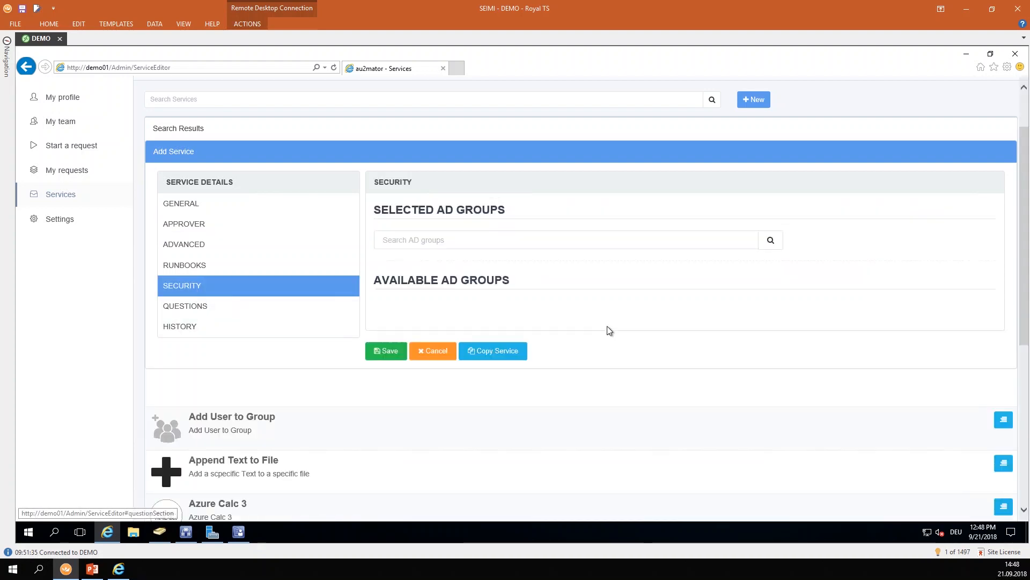
left_click(514, 240)
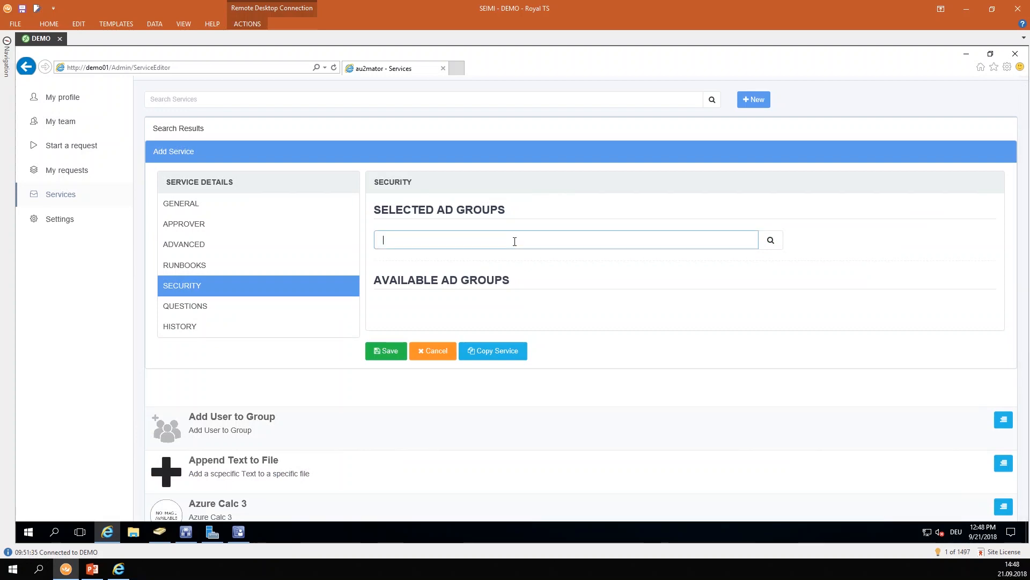
type("domain")
left_click(770, 240)
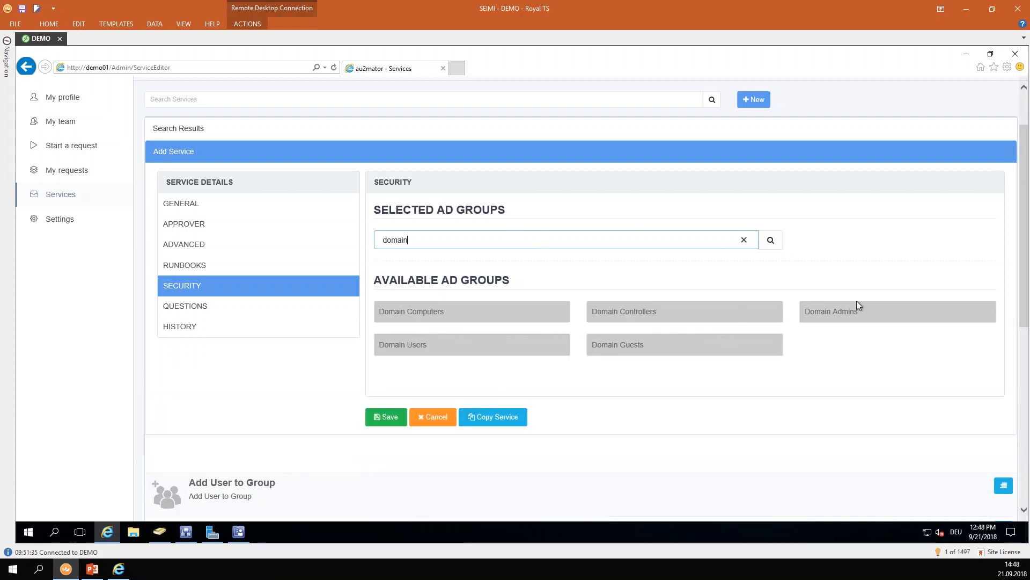
Clear the group search and discard the unsaved new service.
left_click(745, 239)
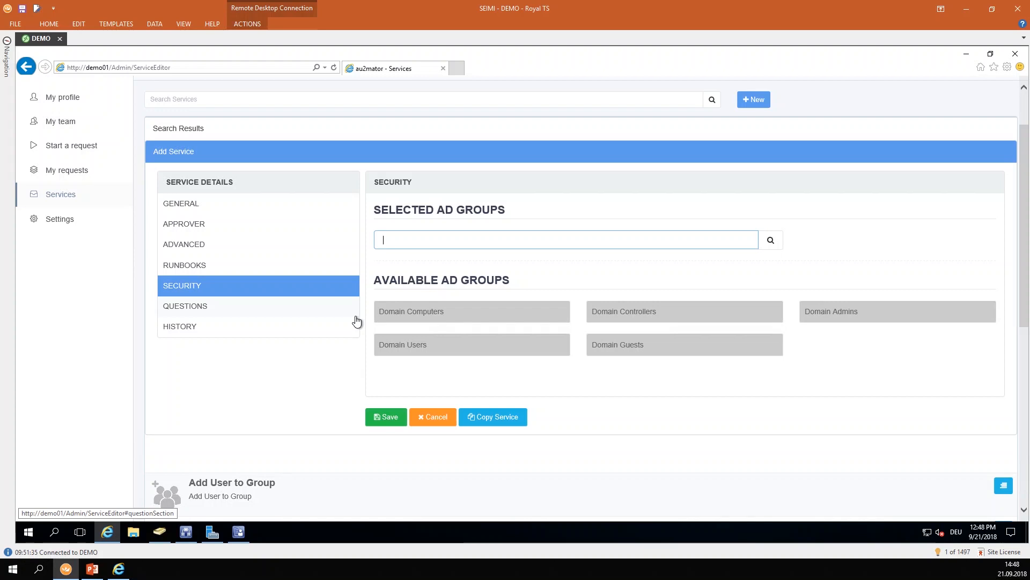
left_click(436, 421)
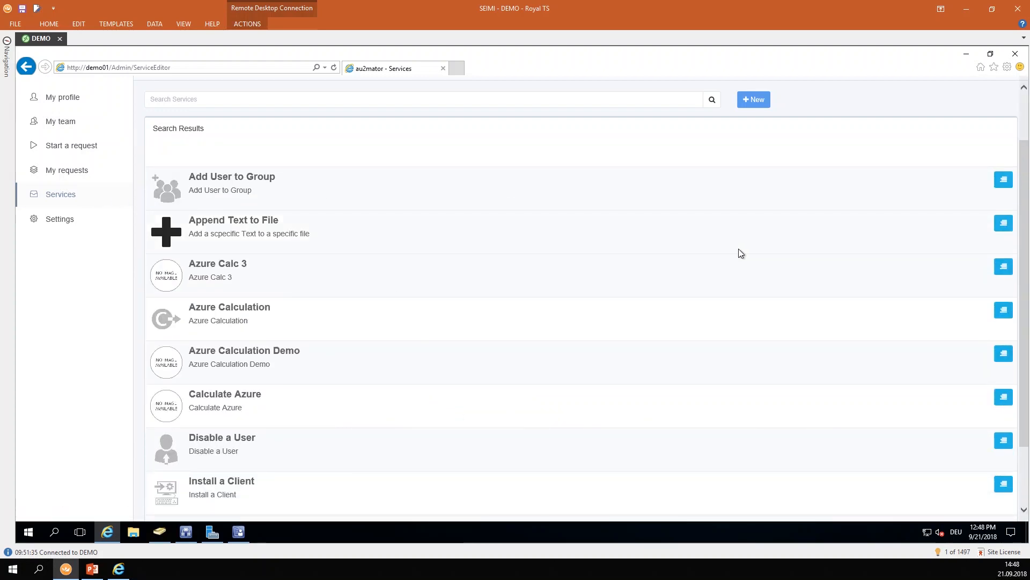
scroll(739, 253, "up", 2)
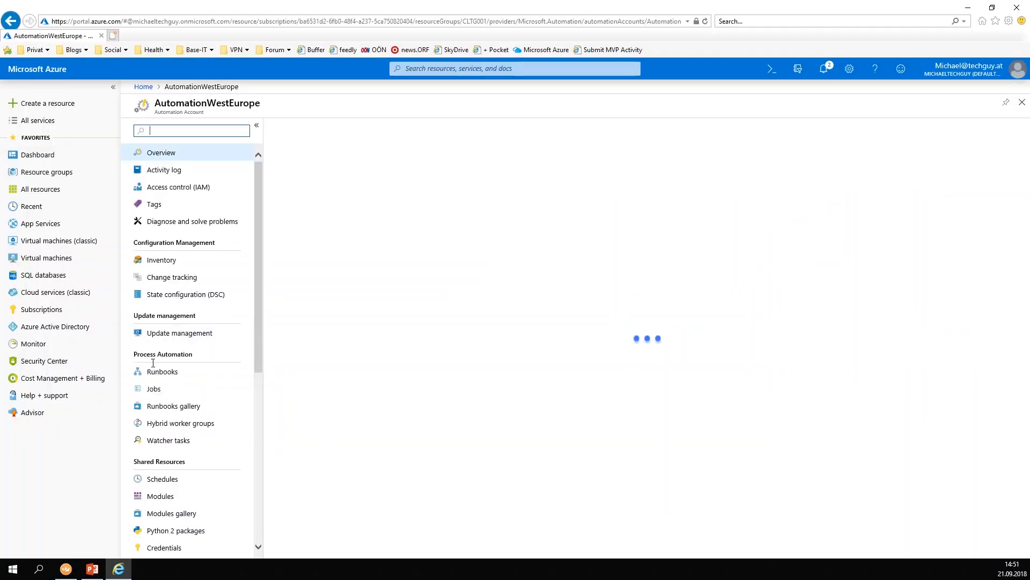
Review AutomationWestEurope's four runbooks in the Azure portal, then return to the au2mator session.
left_click(166, 387)
left_click(168, 375)
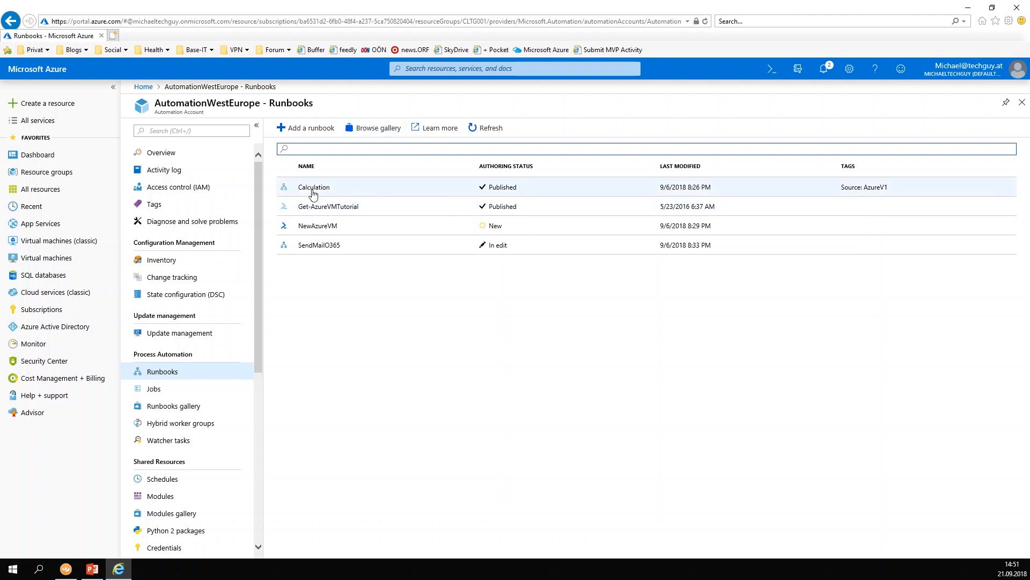
left_click(65, 569)
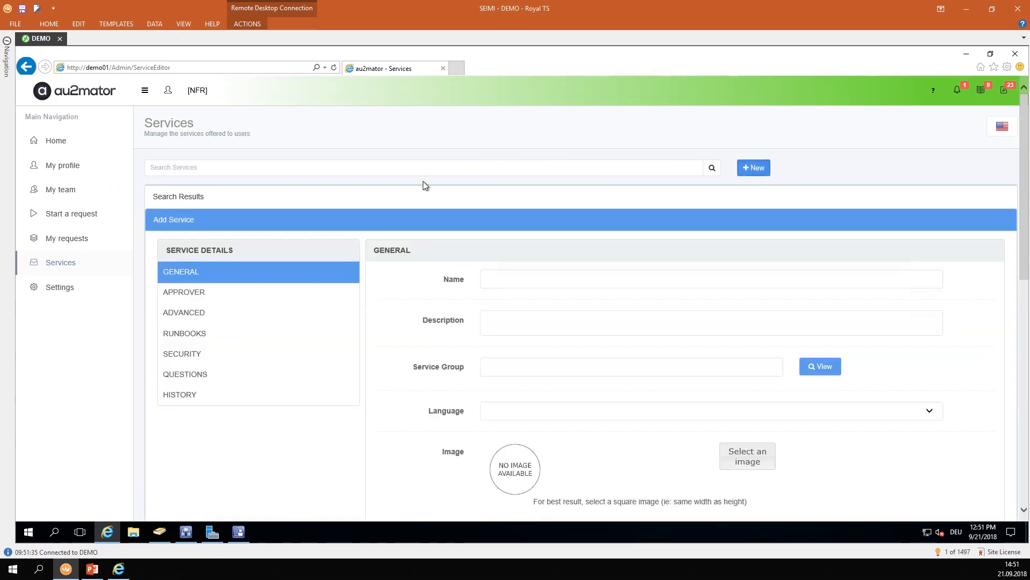
Name the new service 'Azure Calc New' and copy that name into its description.
left_click(520, 279)
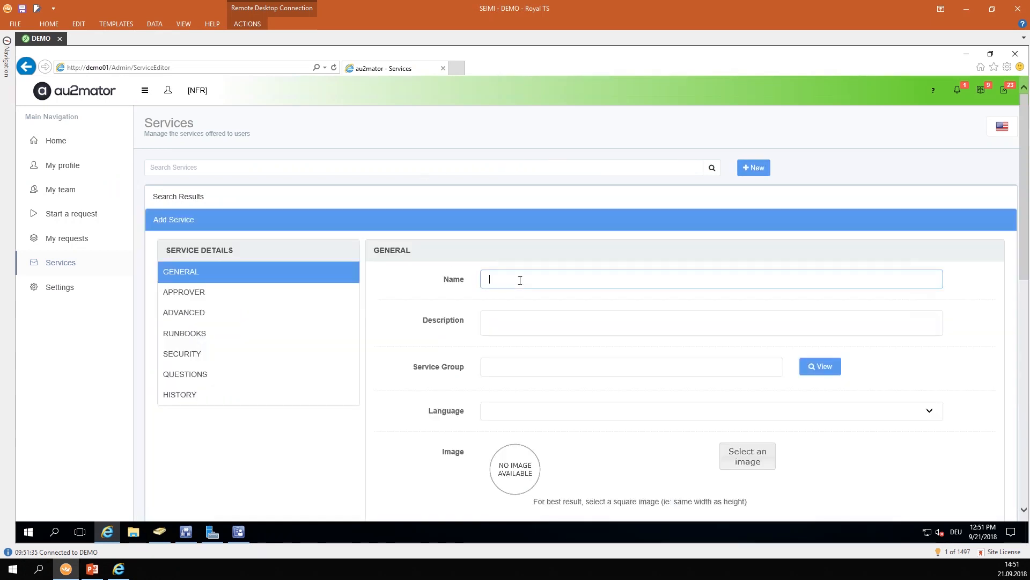
type("A")
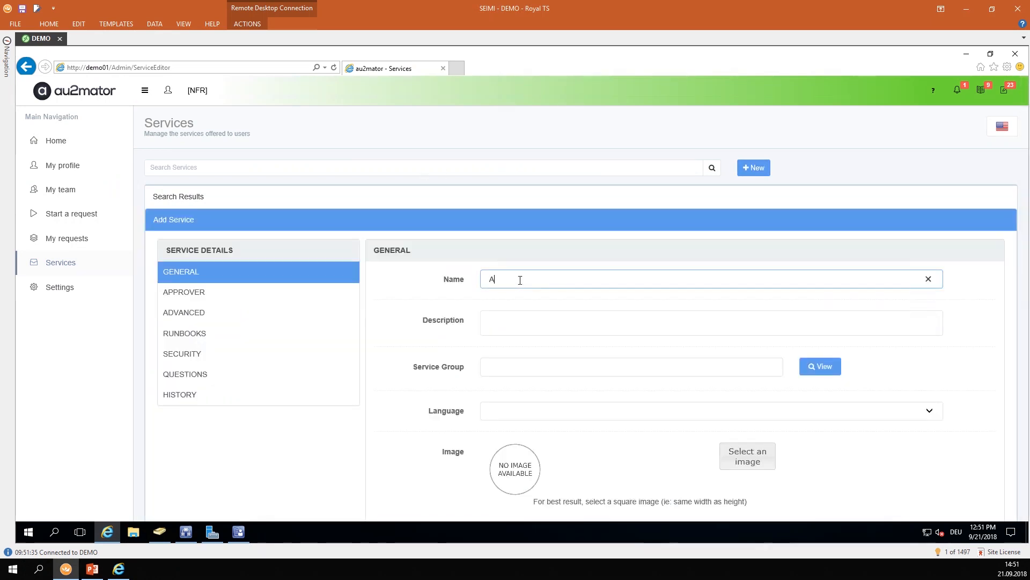
type("zure Calc New")
left_click(525, 322)
left_click_drag(567, 283, 497, 297)
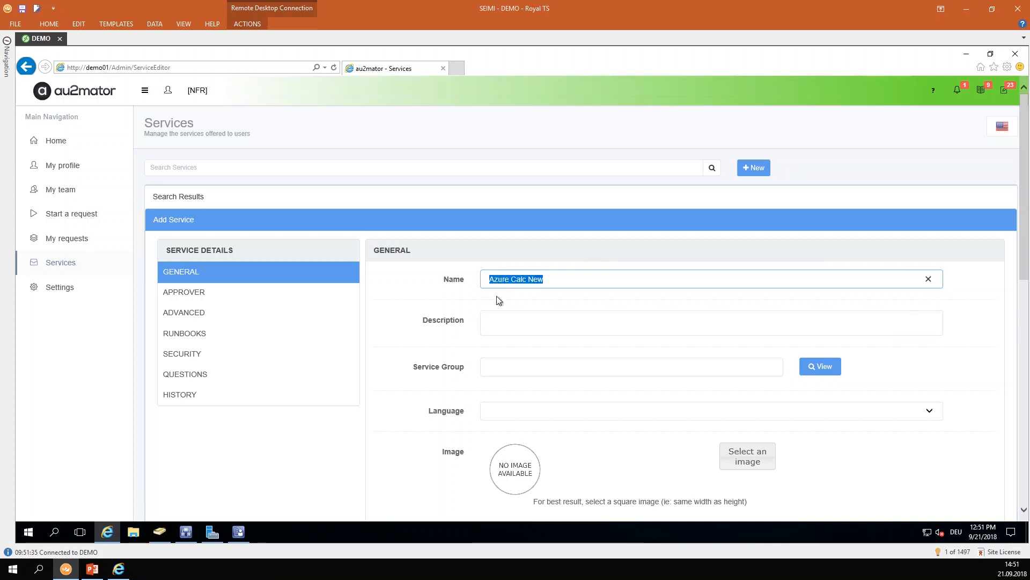
key("ctrl+c")
left_click(517, 320)
key("ctrl+v")
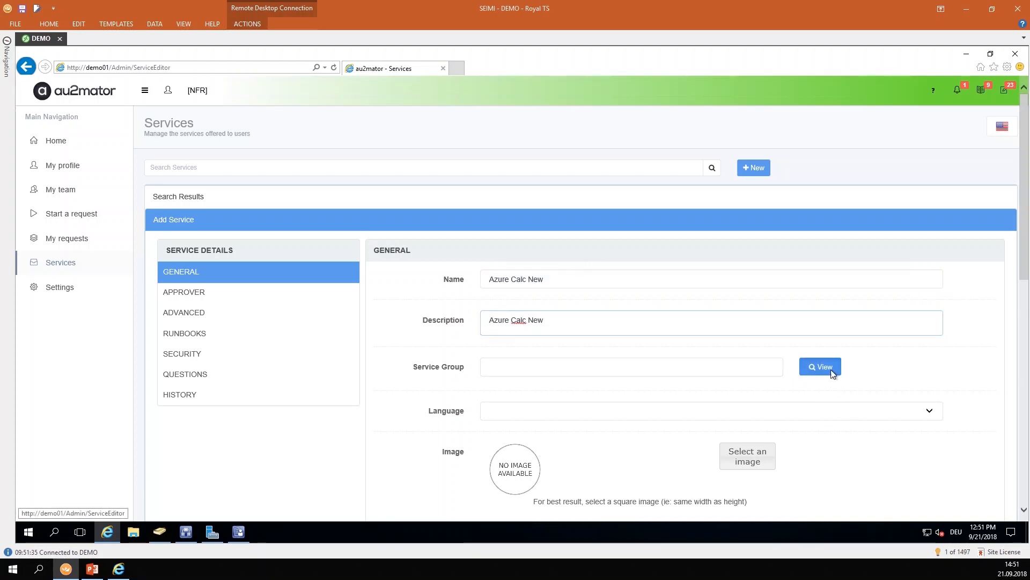
Assign the service to the Custom Service group and show its runbook settings.
left_click(831, 368)
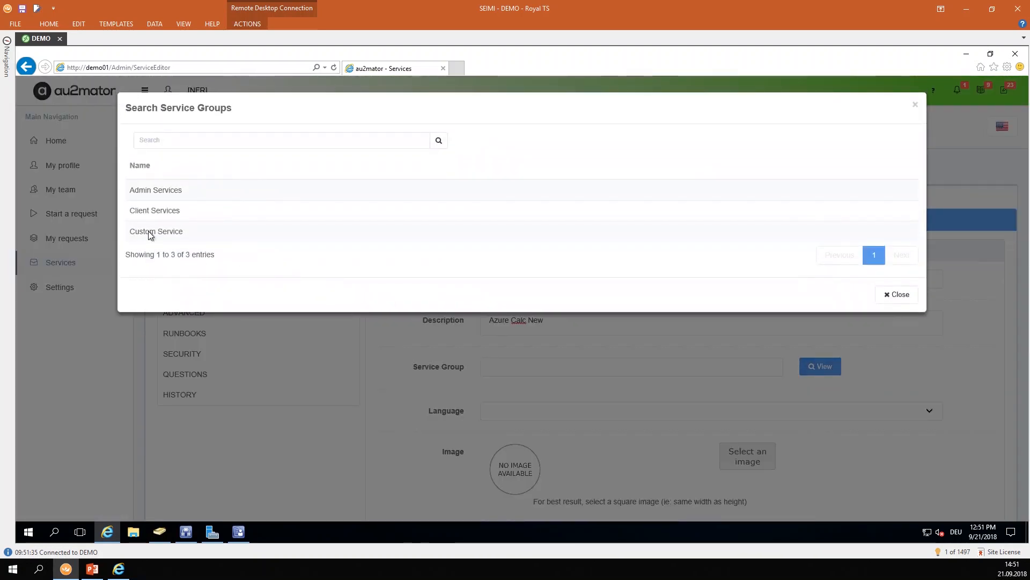
left_click(152, 234)
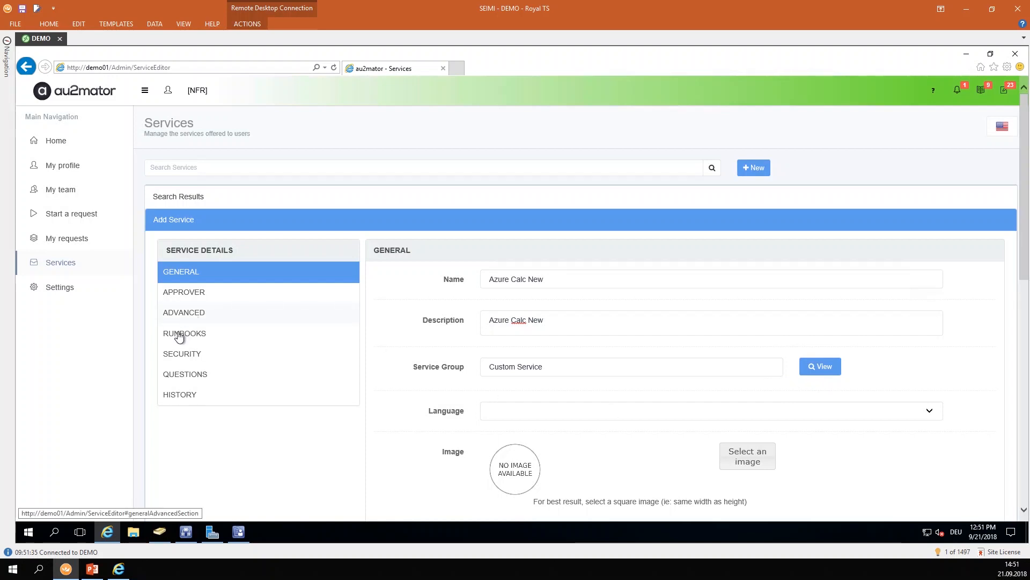
left_click(180, 336)
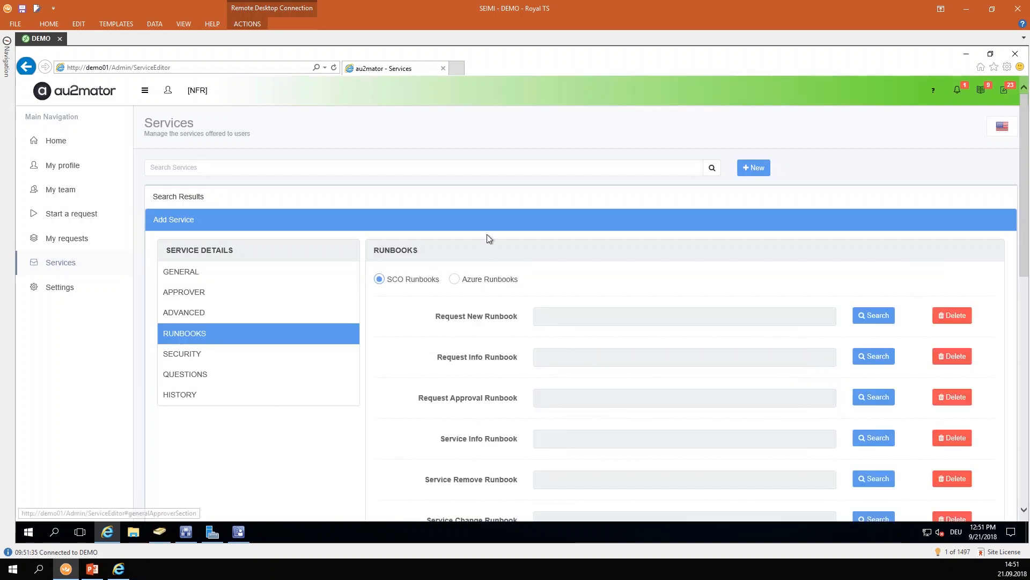
Switch to Azure runbooks and set Calculation as the service's Request New Runbook.
left_click(454, 280)
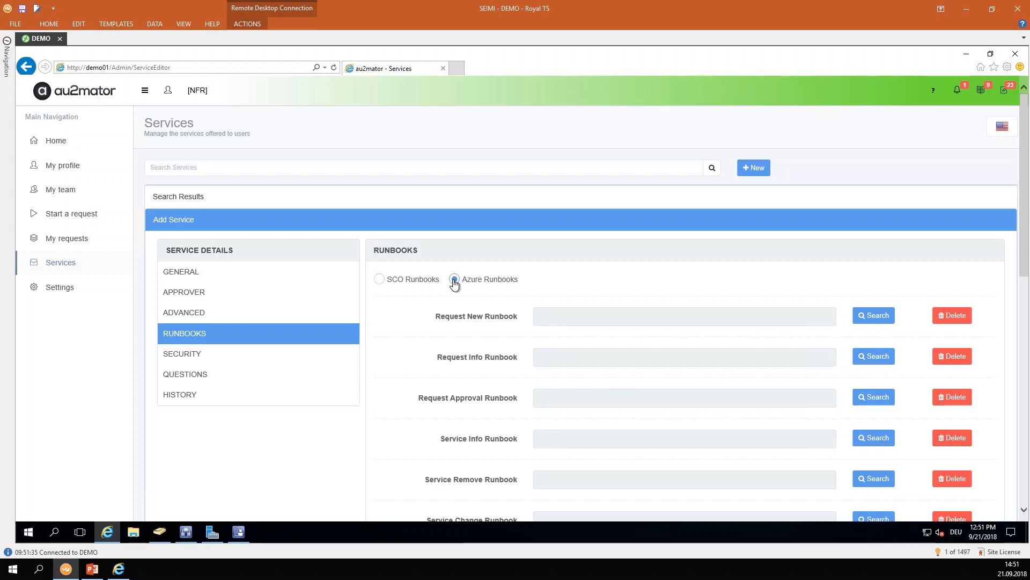
left_click(871, 316)
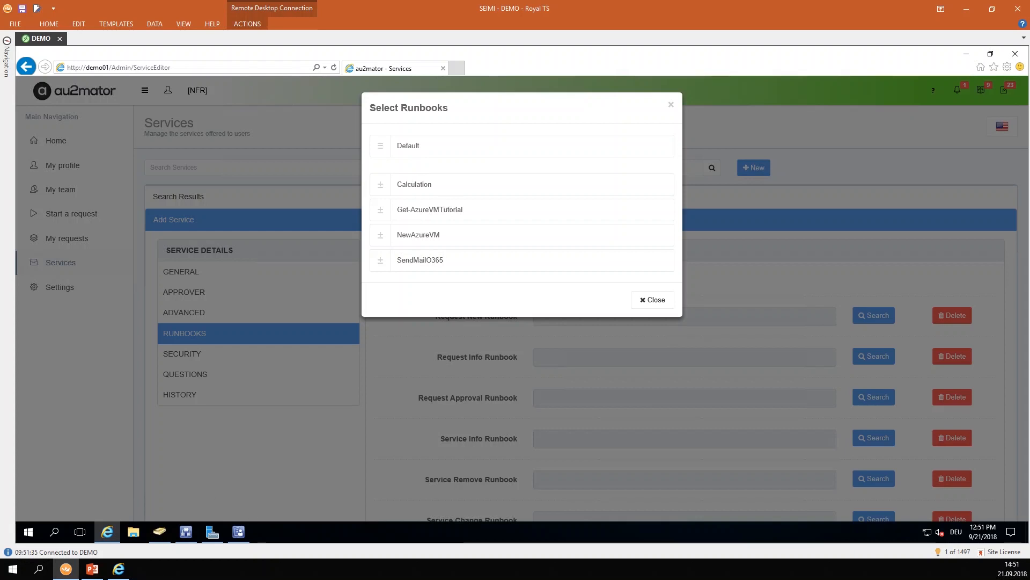
left_click(119, 570)
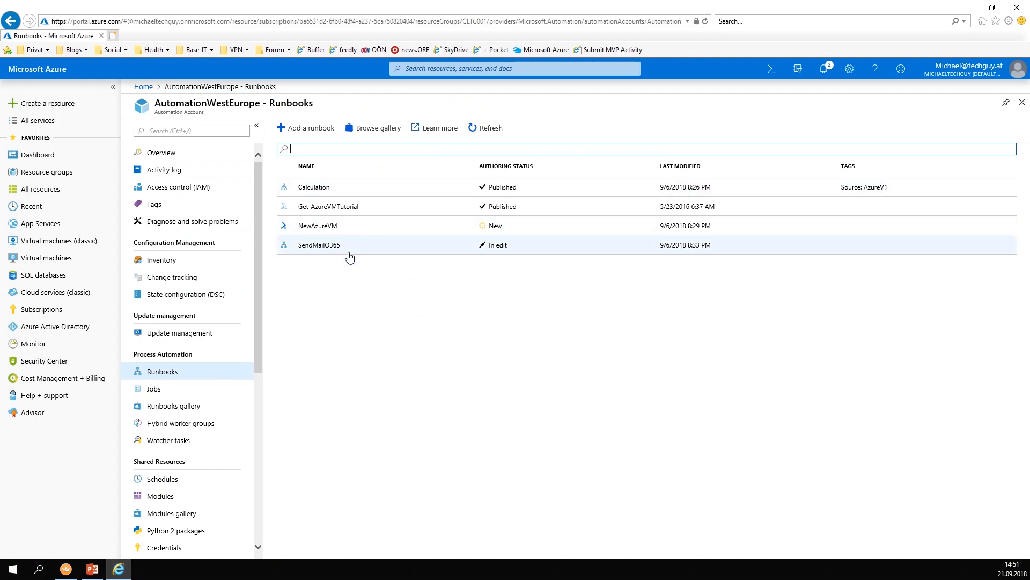
left_click(967, 7)
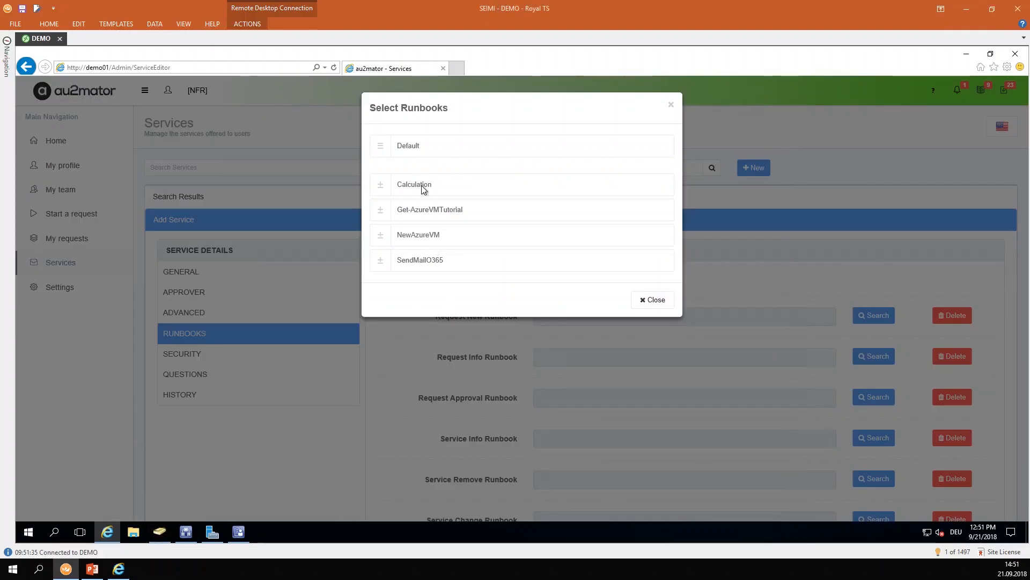
left_click(380, 188)
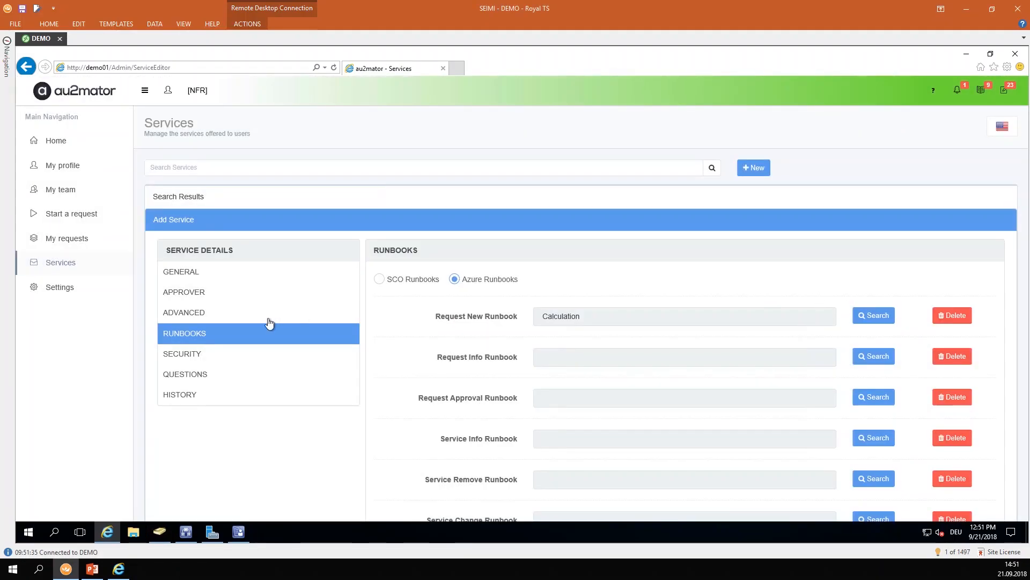
Change question A's answer type in the service's Questions settings.
left_click(197, 374)
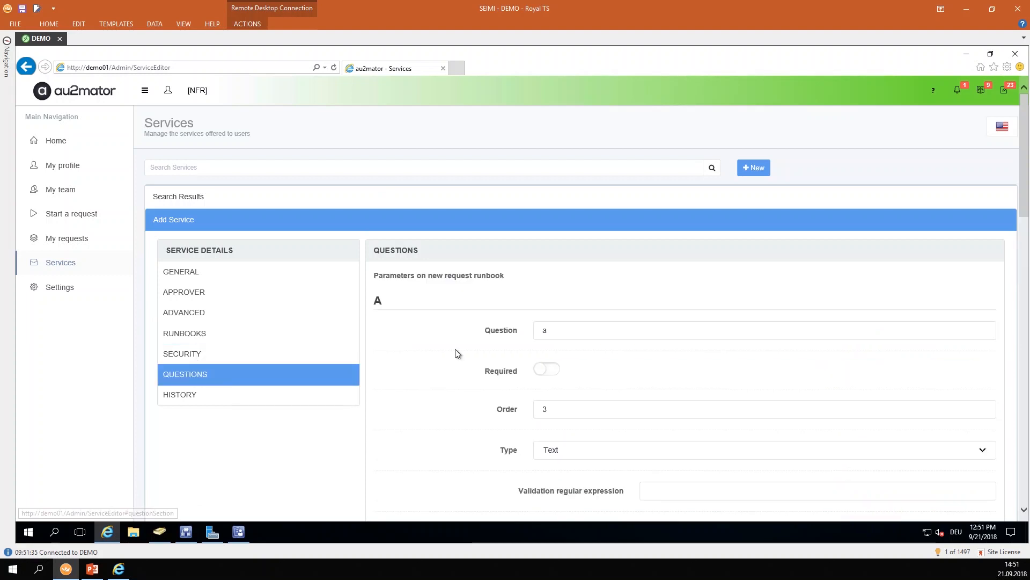
scroll(499, 295, "down", 10)
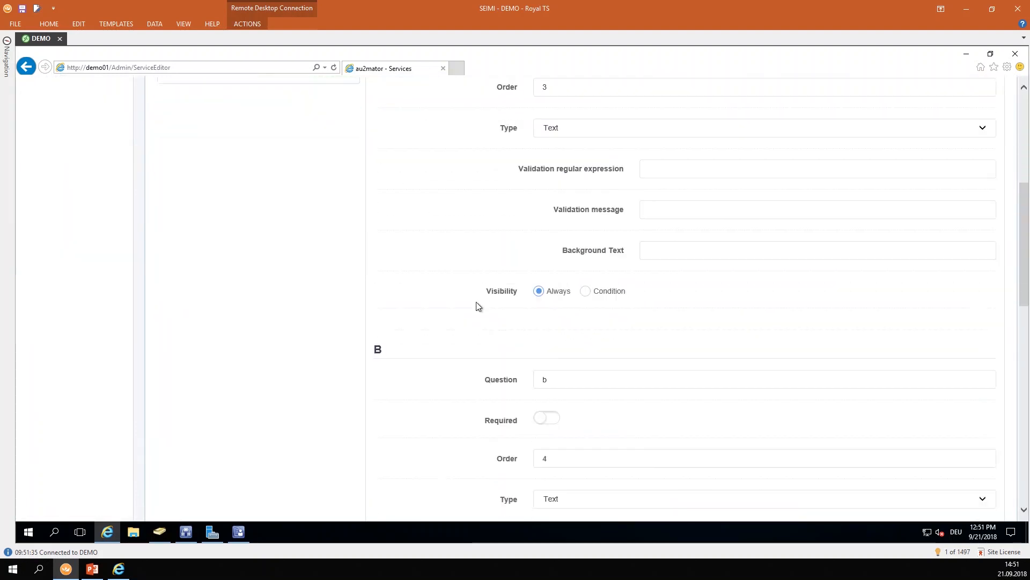
scroll(483, 300, "up", 10)
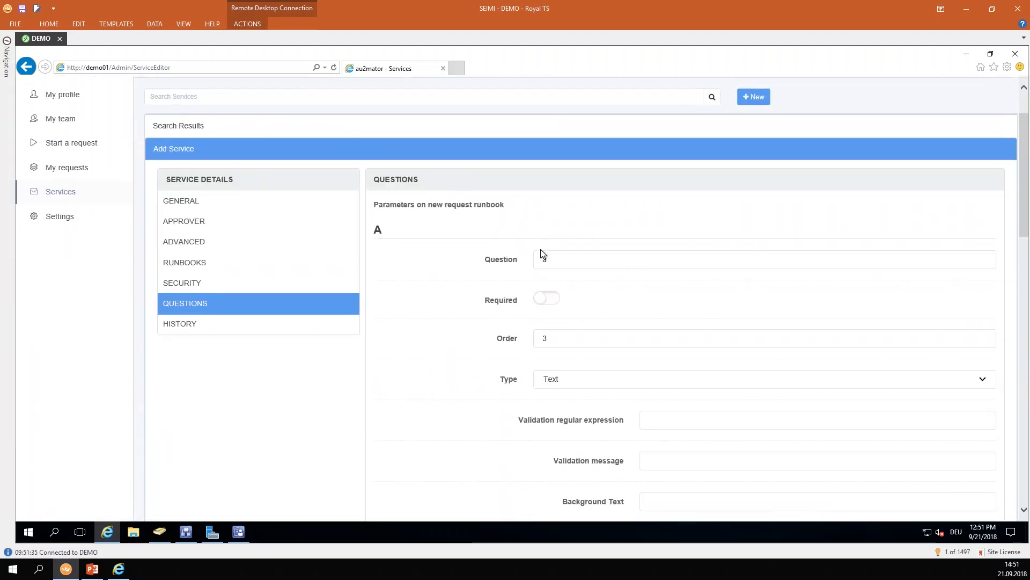
left_click(544, 380)
left_click(553, 397)
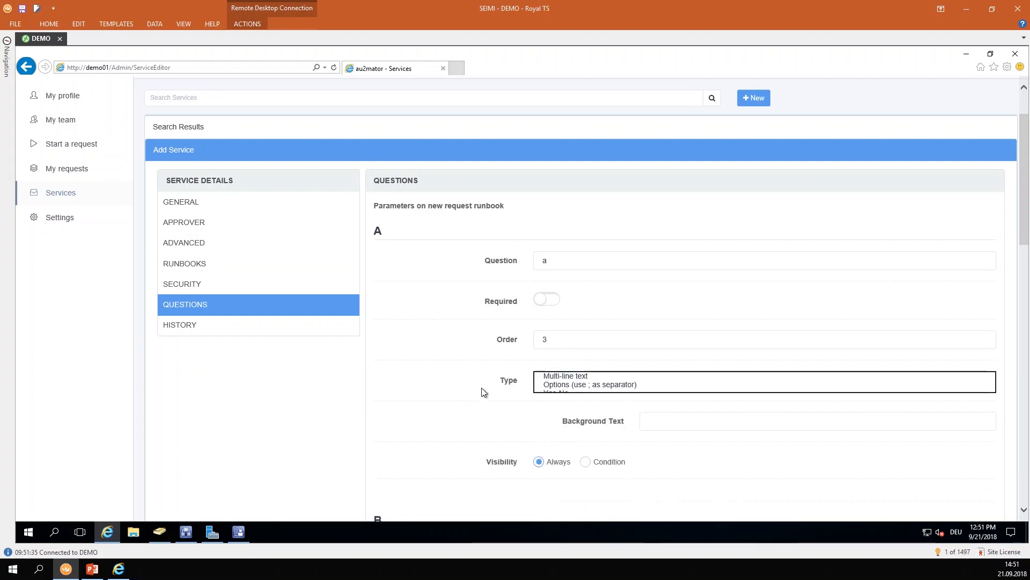
Set question b's answer type to INT and save the service.
scroll(502, 378, "down", 10)
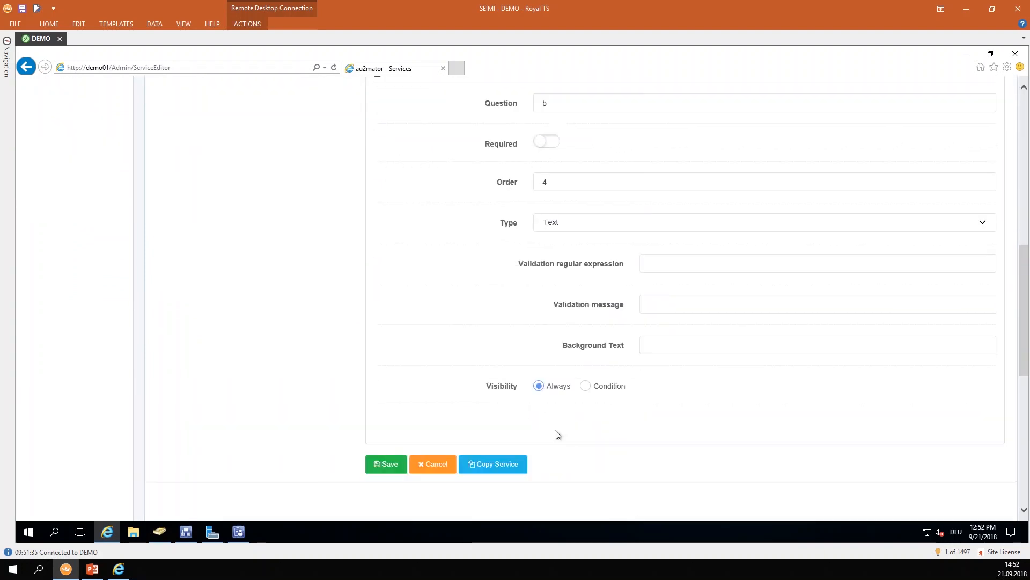
left_click(549, 134)
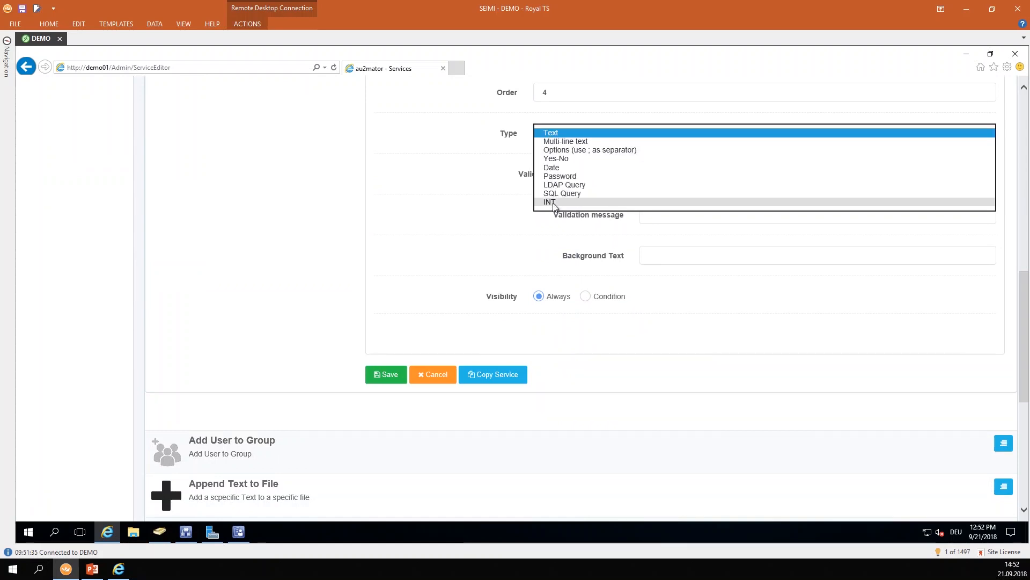
left_click(552, 204)
left_click(378, 296)
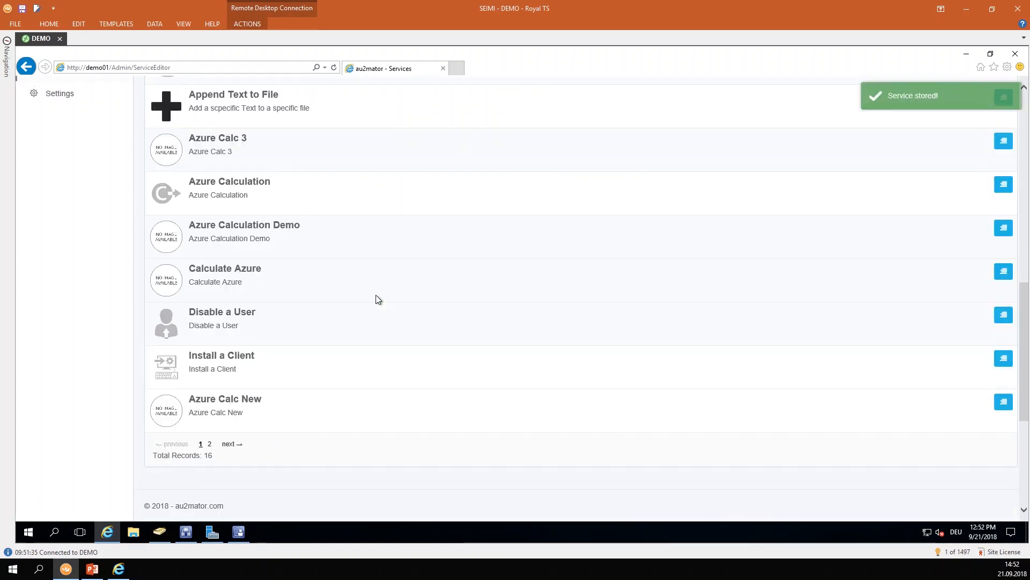
scroll(322, 269, "up", 10)
Start a request for Myself and select Azure Calc New from the Custom Service group.
left_click(66, 211)
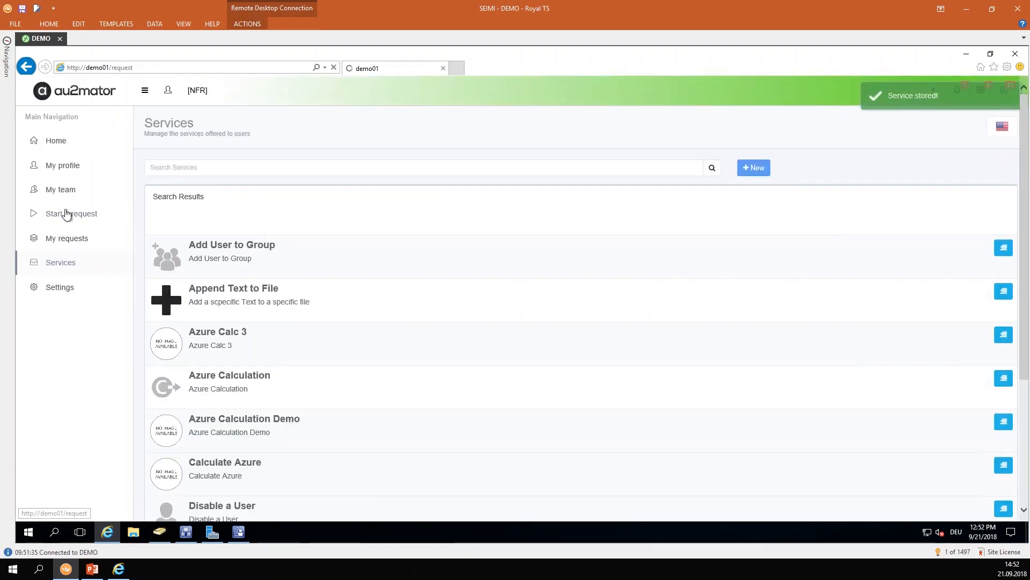
scroll(751, 375, "down", 3)
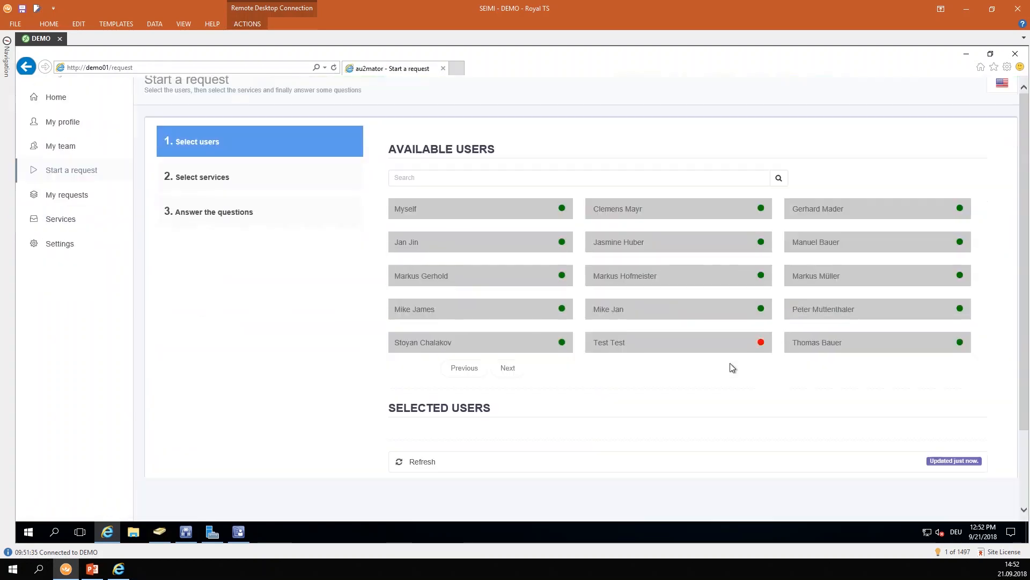
left_click(972, 445)
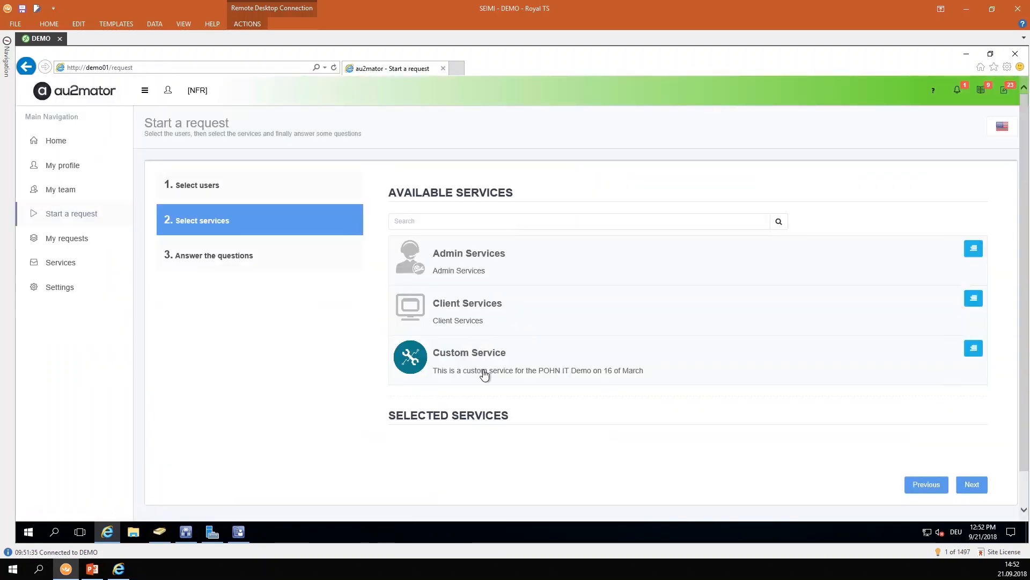
left_click(484, 363)
scroll(381, 370, "down", 1)
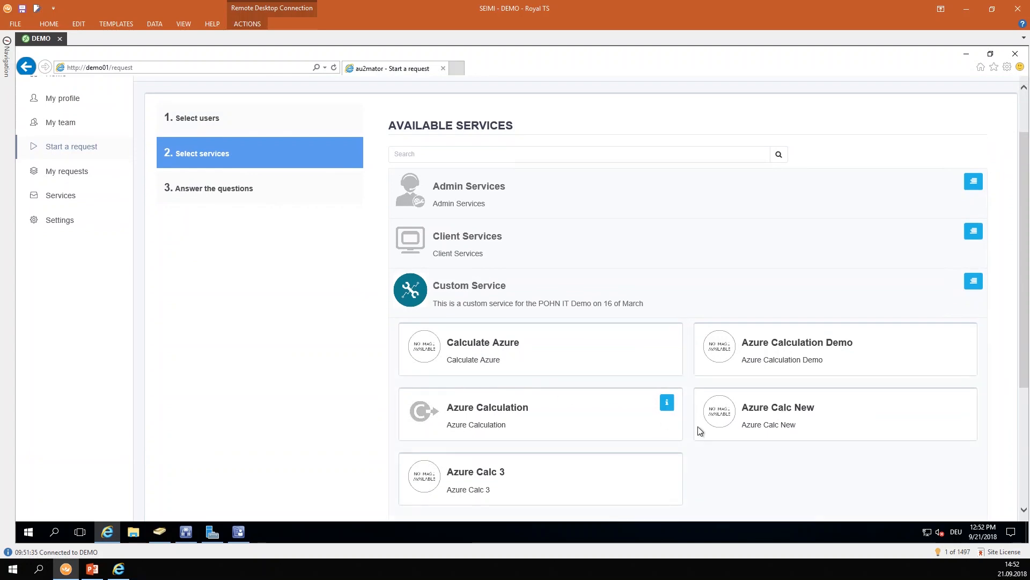
left_click(728, 421)
scroll(582, 381, "down", 3)
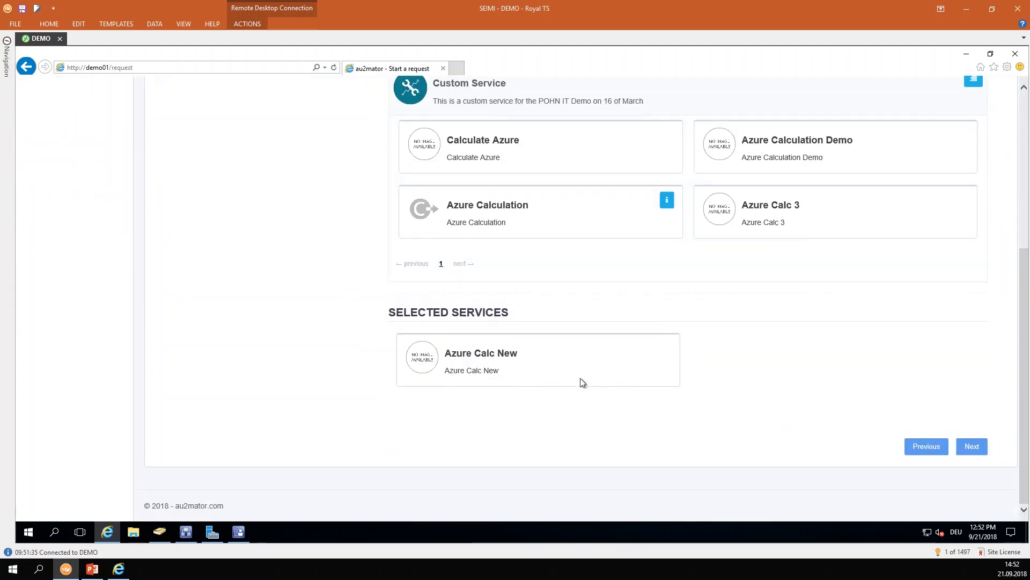
left_click(973, 448)
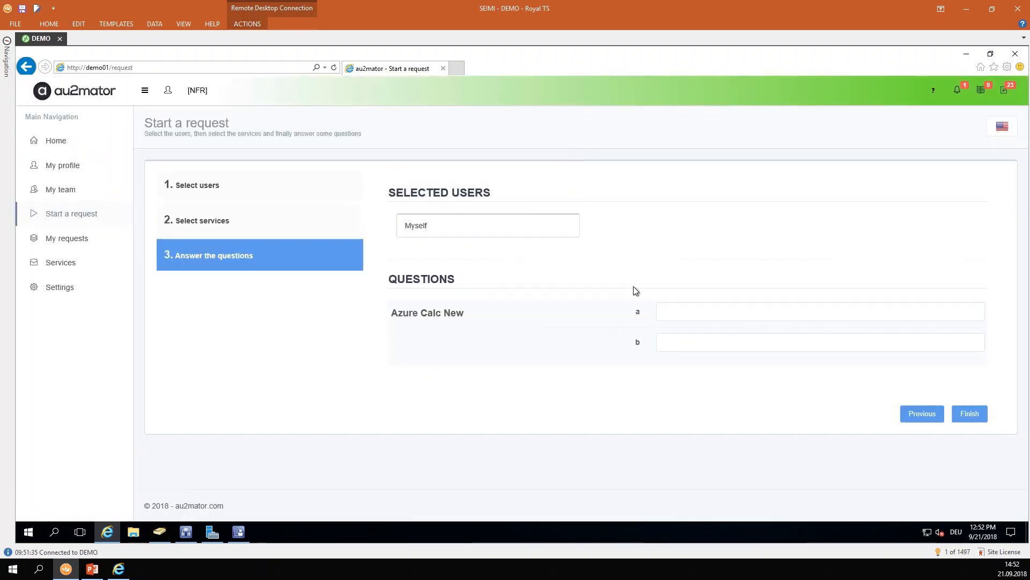
Answer a = 3 and b = 7, then submit the request.
left_click(704, 318)
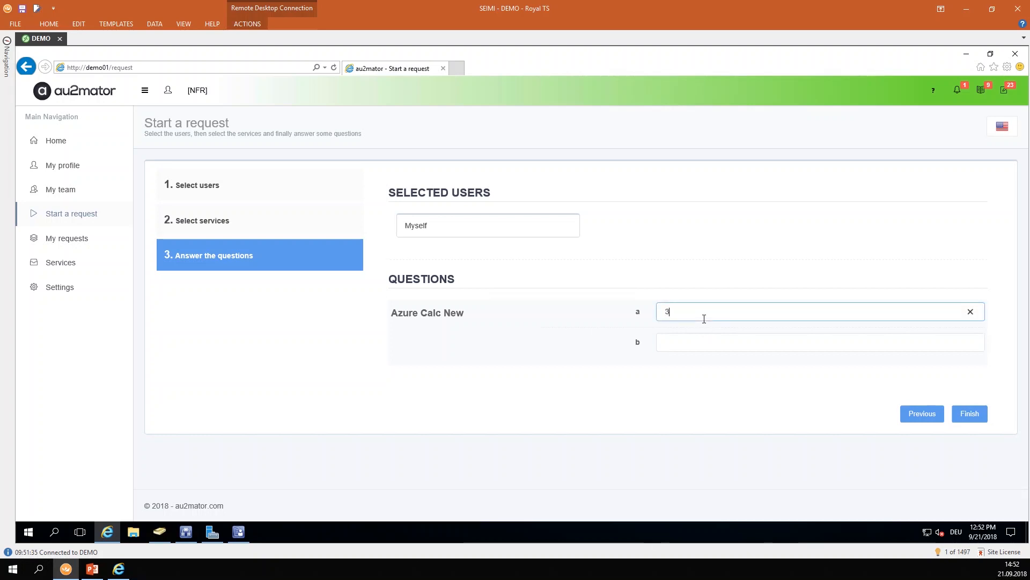
left_click(715, 344)
type("7")
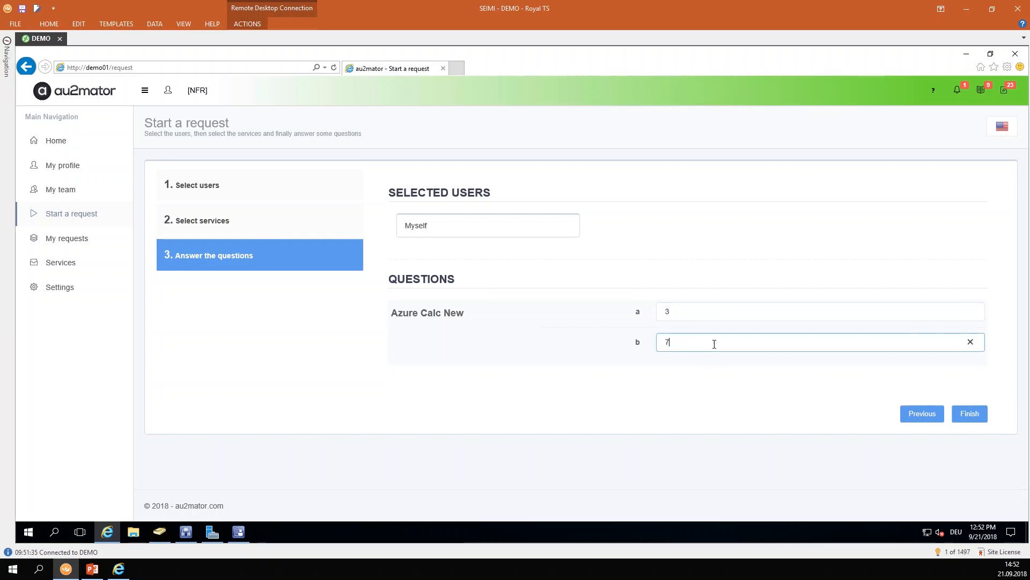
left_click(969, 414)
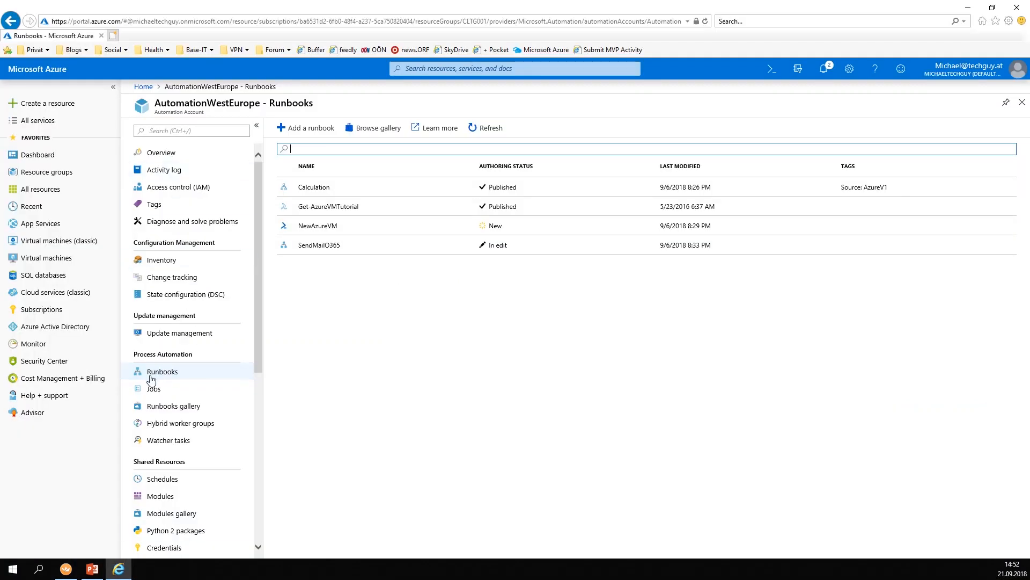
Refresh the Calculation runbook's jobs until the 2:52:23 PM job shows Completed.
left_click(328, 192)
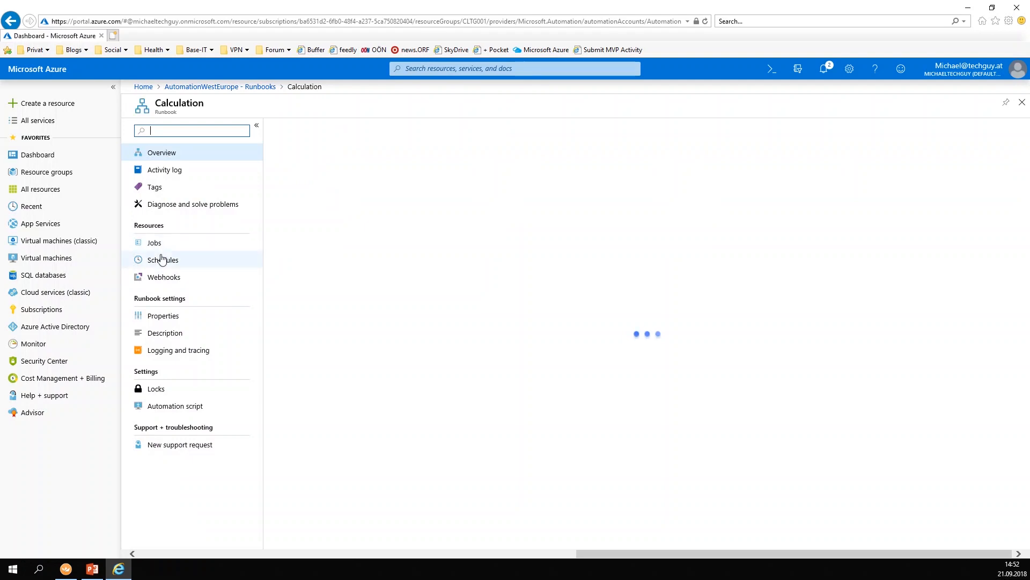
left_click(162, 261)
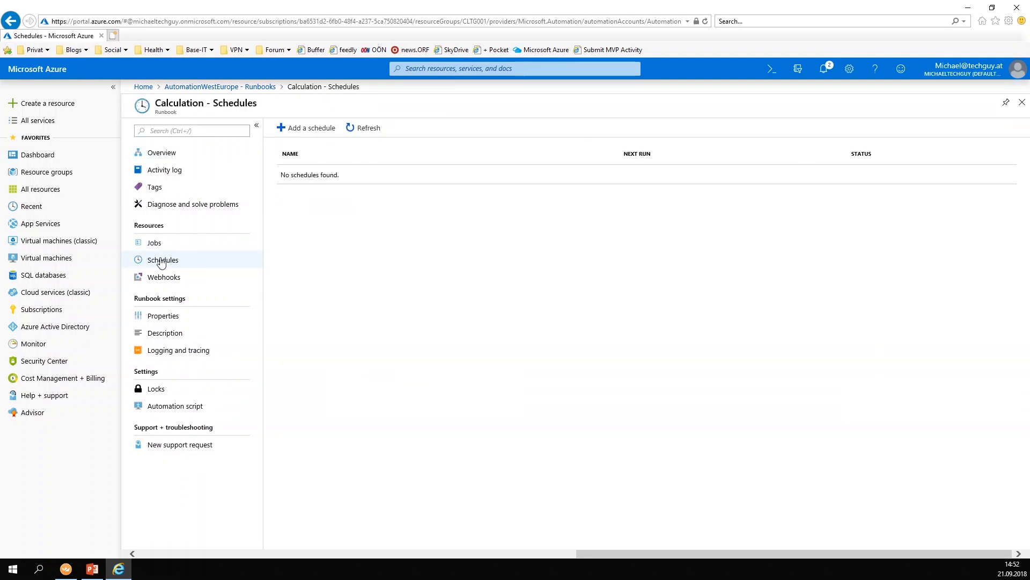
left_click(161, 245)
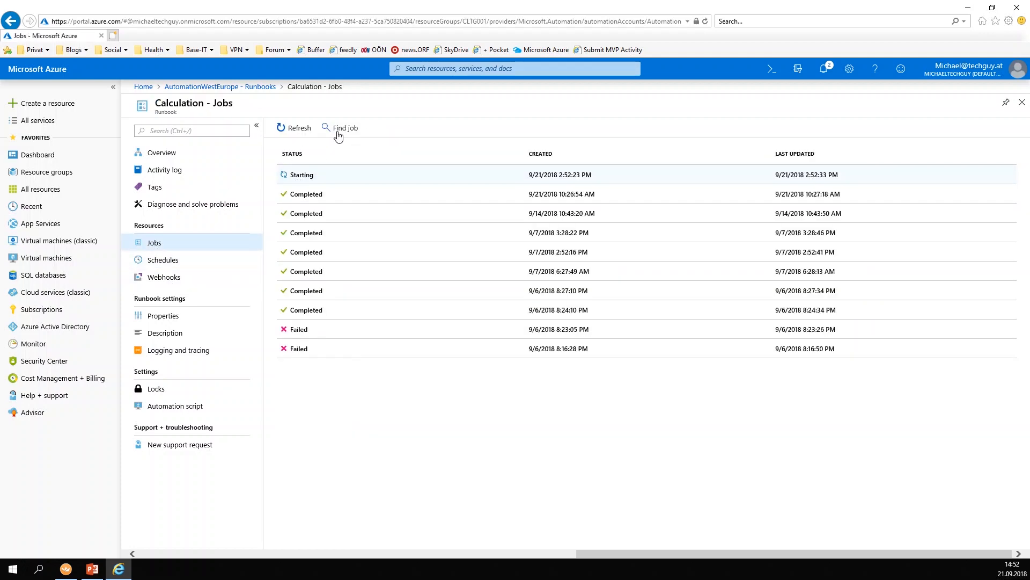
left_click(286, 129)
left_click(293, 129)
left_click(293, 130)
left_click(293, 130)
left_click(302, 131)
mouse_move(70, 573)
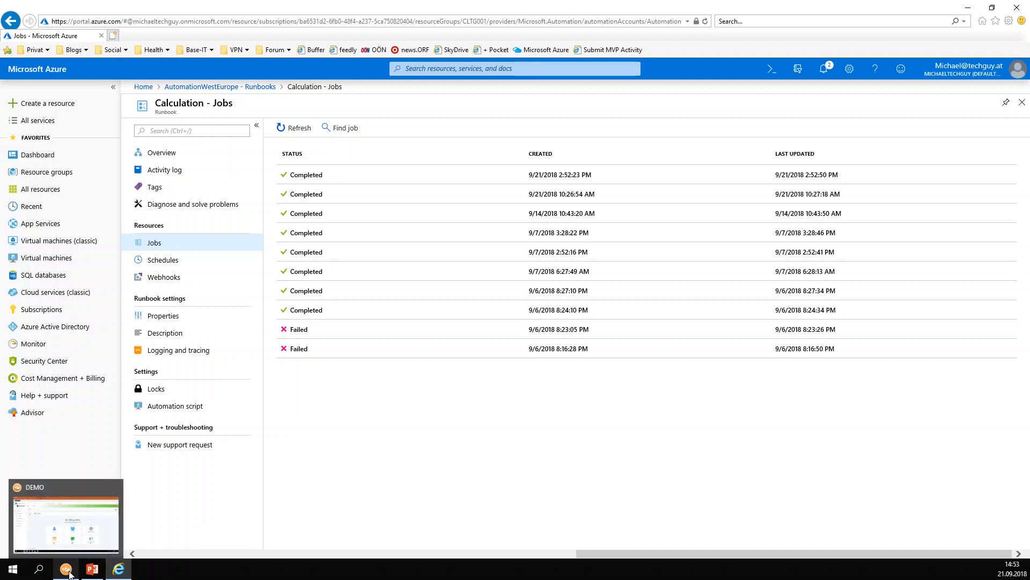
left_click(70, 573)
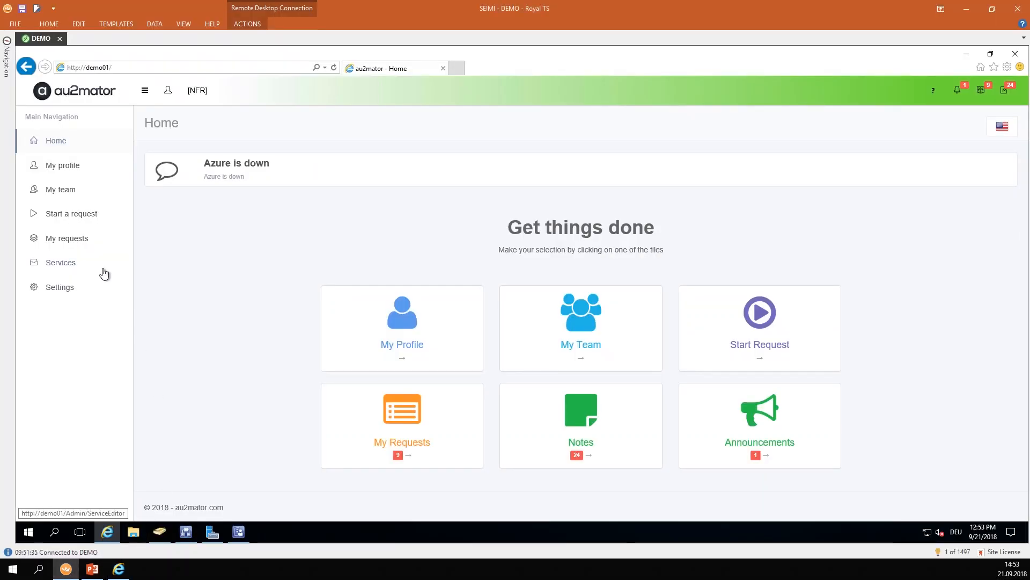
Open the Azure Calc New request's details and expand them to find Job Data 10.
left_click(56, 238)
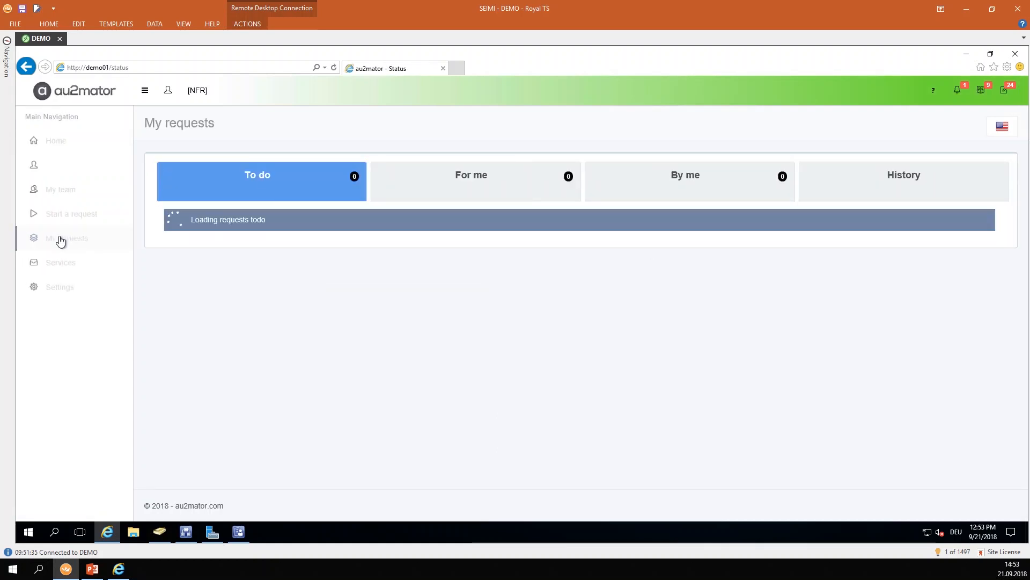
left_click(934, 188)
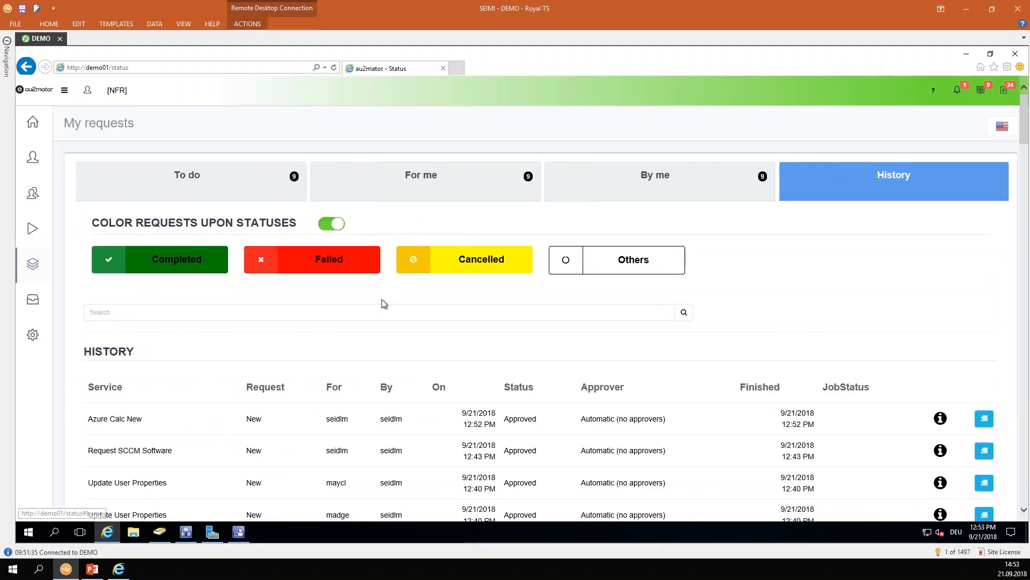
scroll(286, 363, "down", 1)
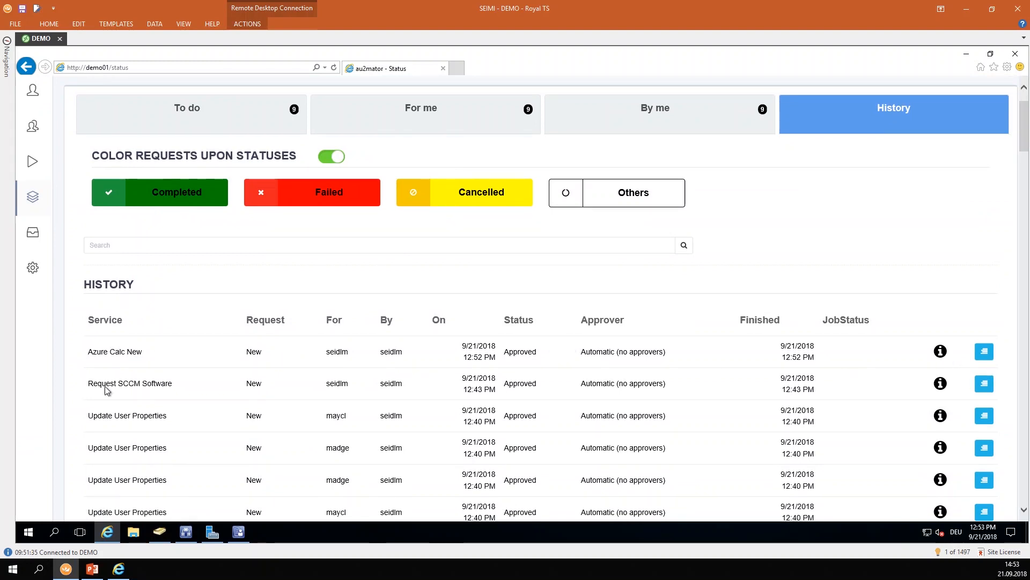
left_click_drag(109, 352, 672, 358)
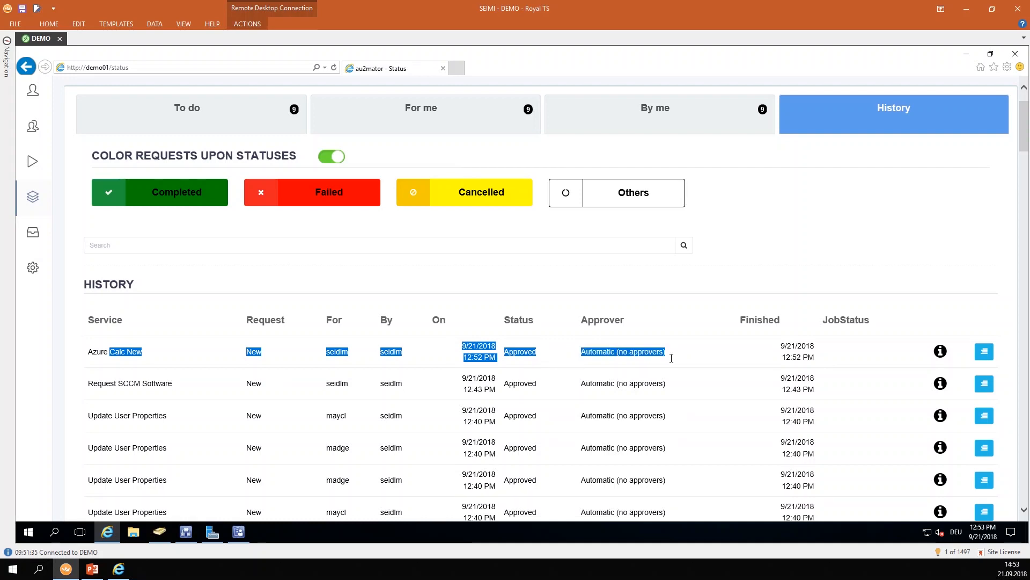
left_click(943, 352)
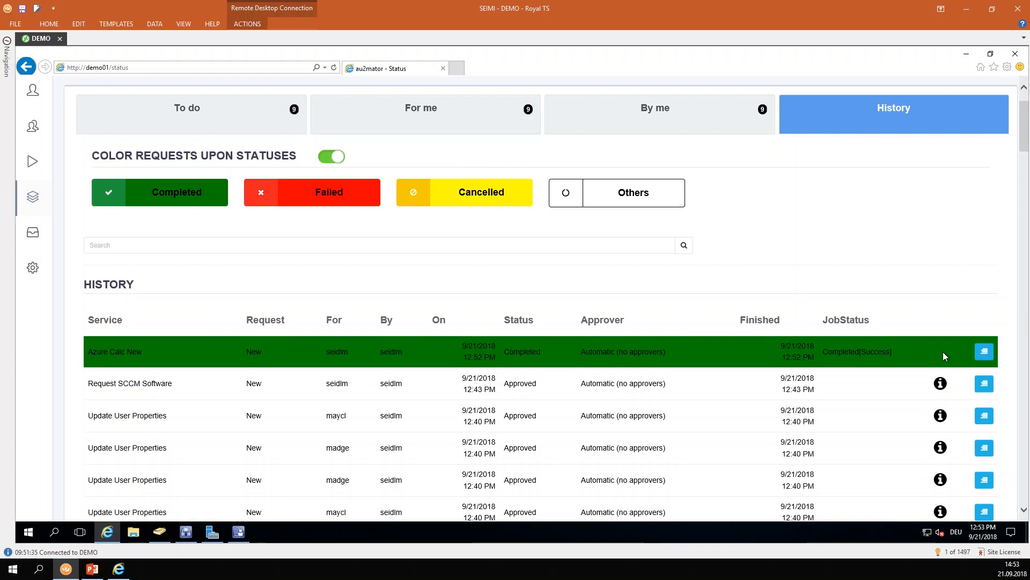
left_click(984, 352)
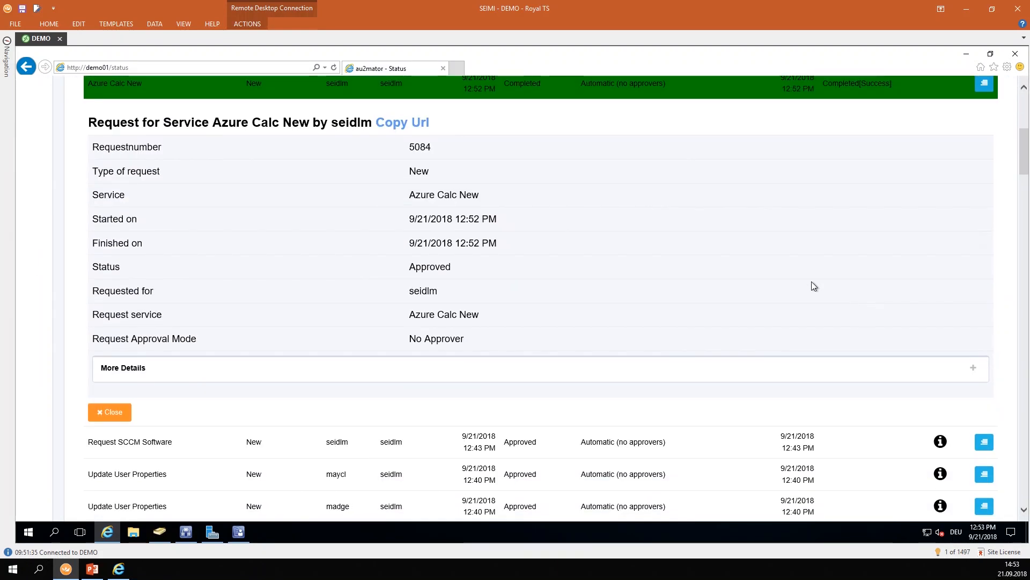
left_click(975, 372)
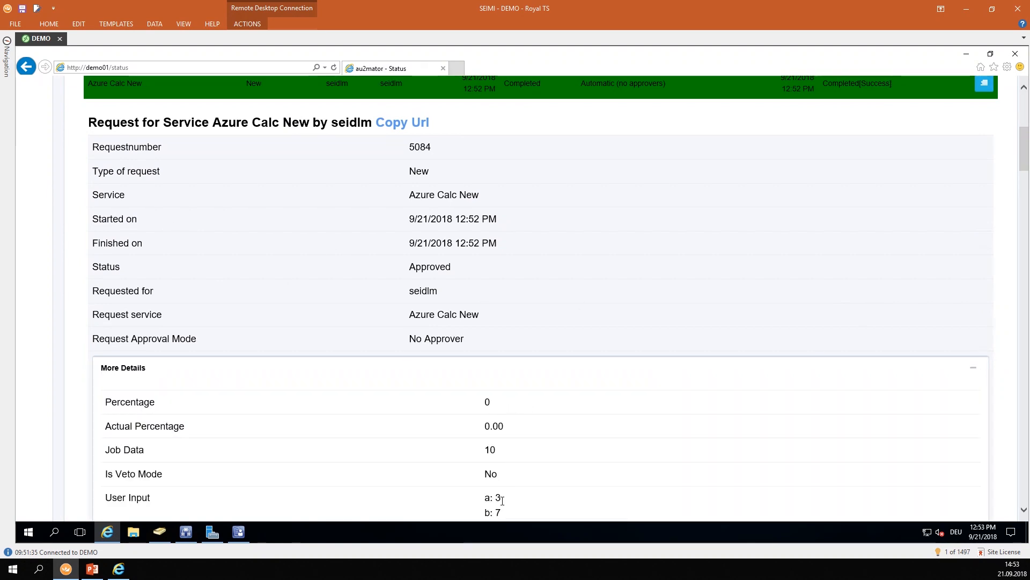
left_click_drag(499, 452, 482, 454)
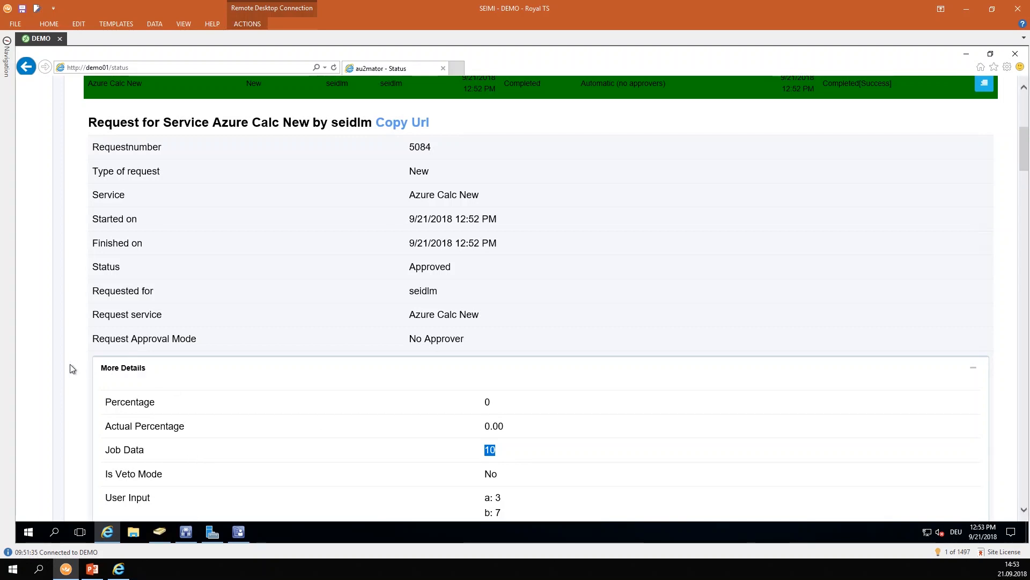
scroll(71, 366, "up", 6)
Go to My team from Home and view the first team member's profile.
left_click(33, 122)
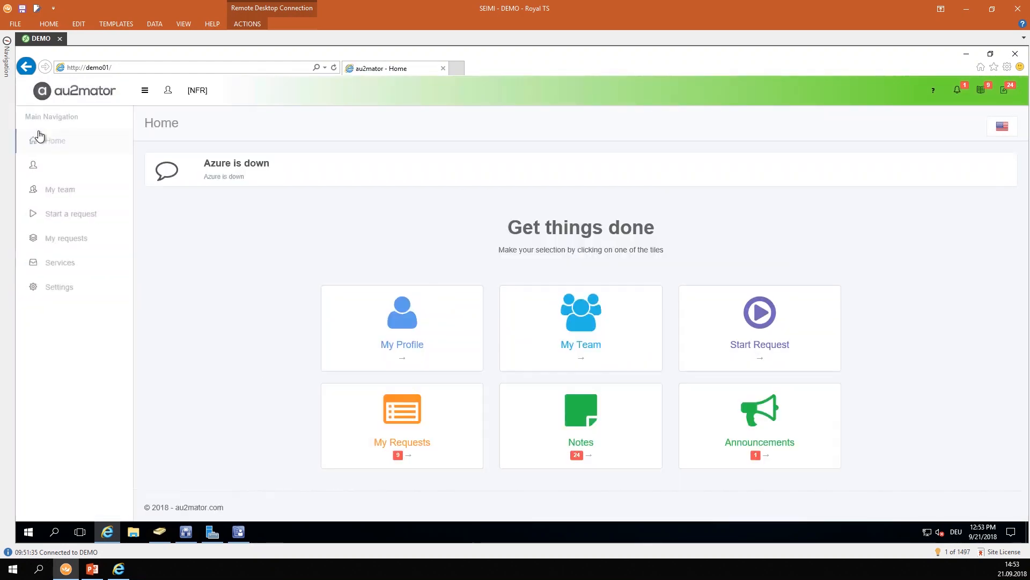
left_click(64, 191)
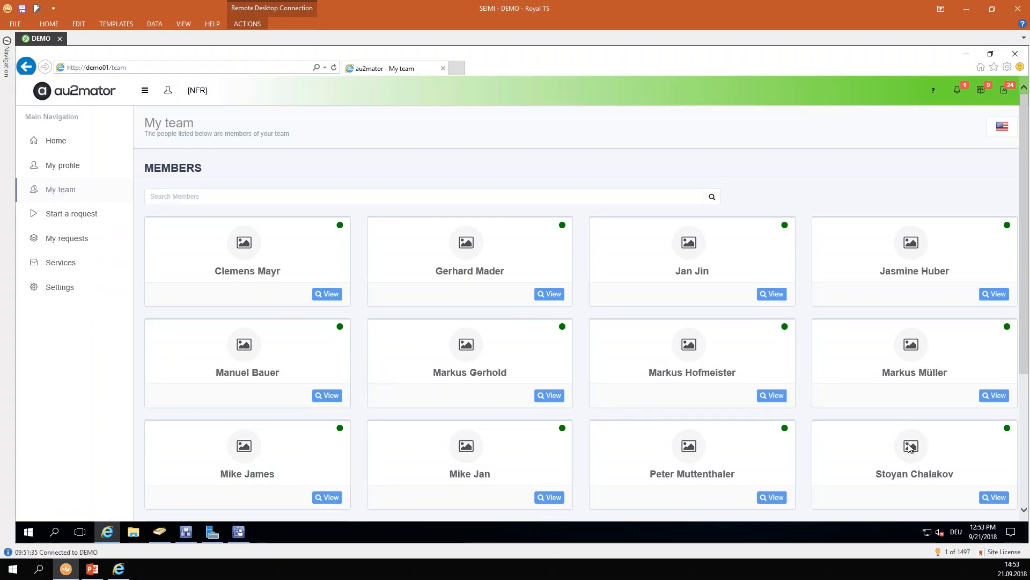
scroll(723, 372, "down", 4)
scroll(476, 320, "up", 4)
left_click(330, 294)
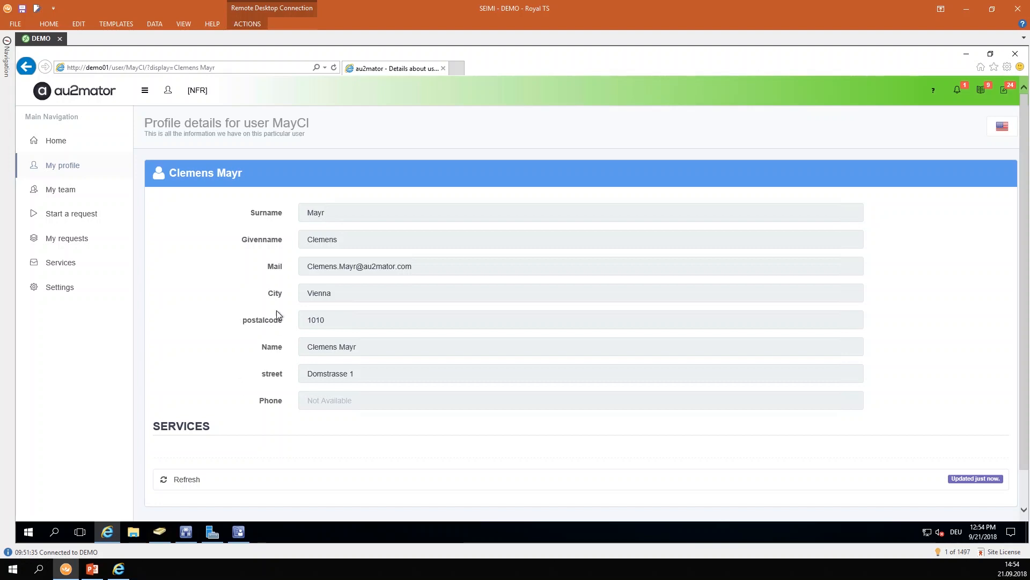
Check the first Vienna user's Organization properties, including manager, in ADUC, then close them.
left_click(160, 532)
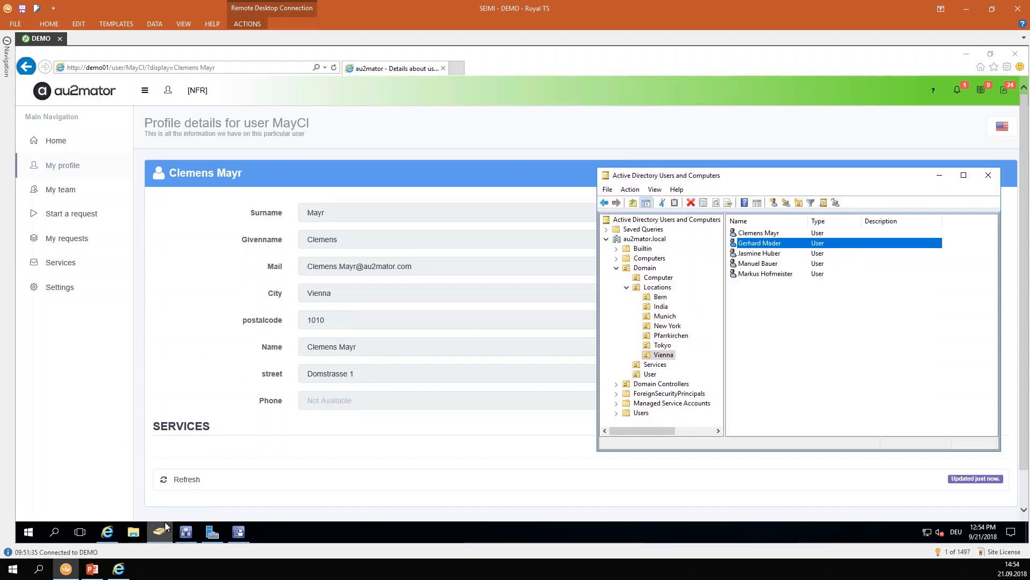
double_click(759, 232)
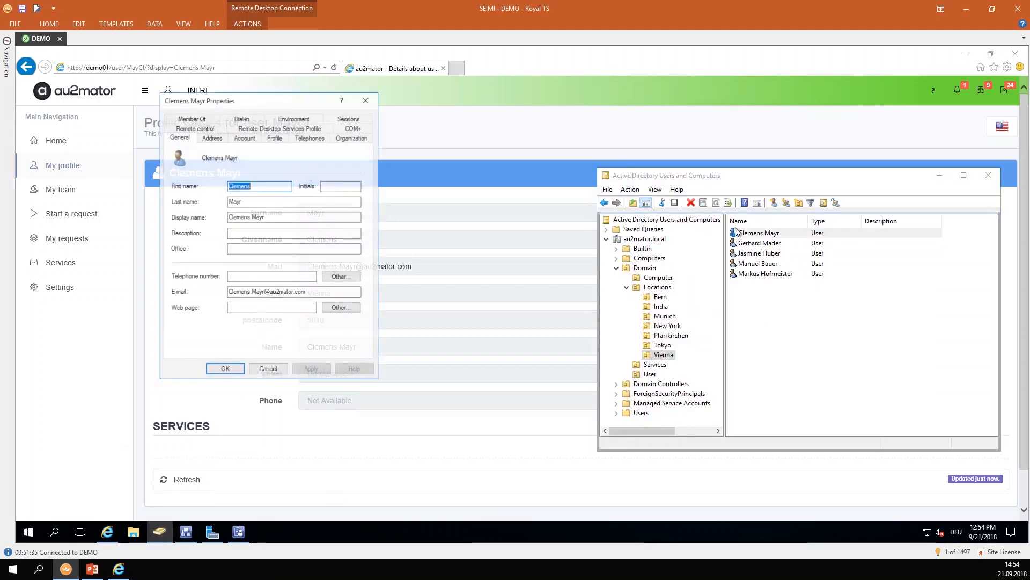
left_click(359, 138)
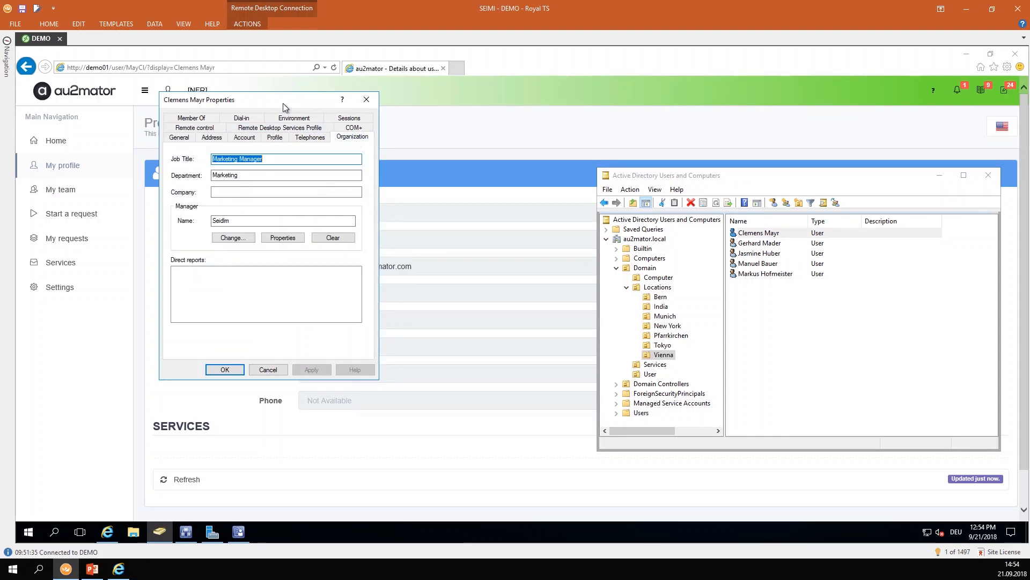
left_click_drag(283, 103, 615, 264)
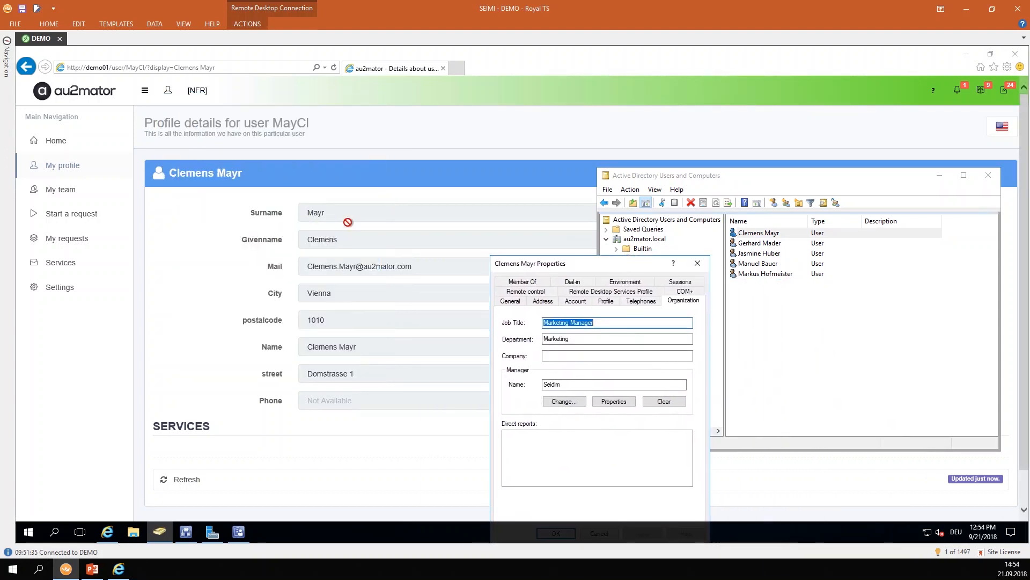
double_click(573, 385)
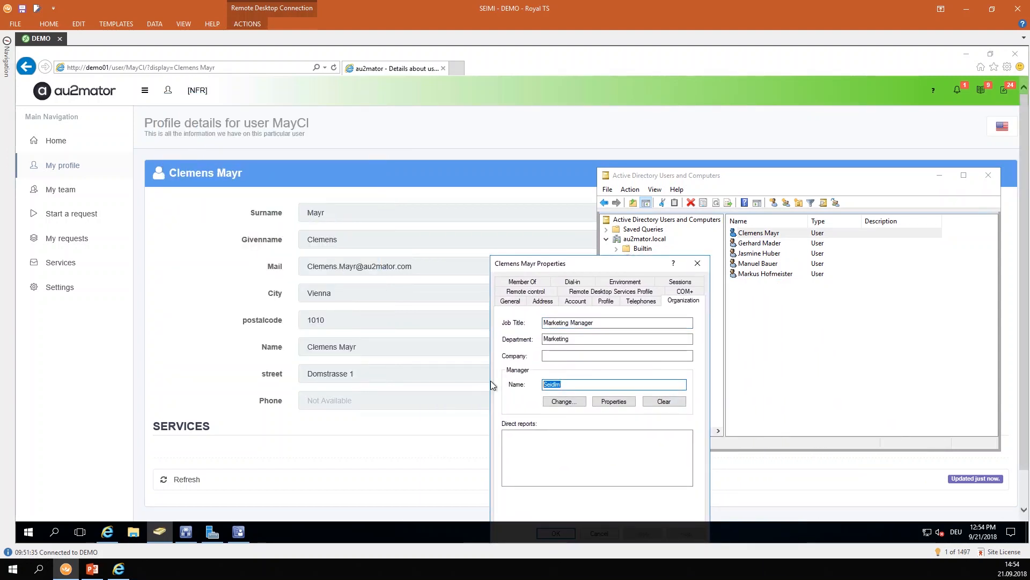
left_click(698, 263)
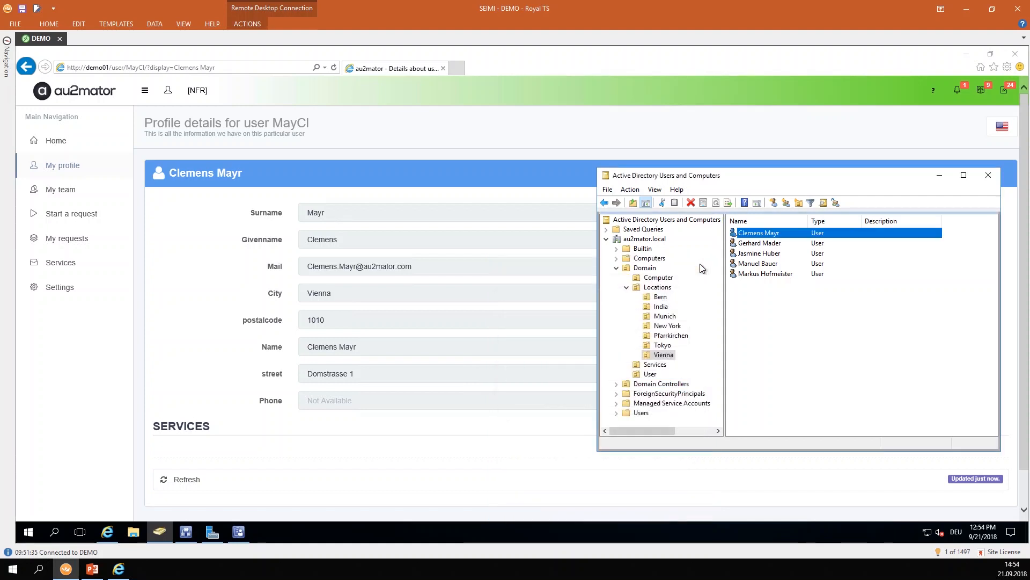
Return to au2mator's My team list and open Settings.
left_click(59, 190)
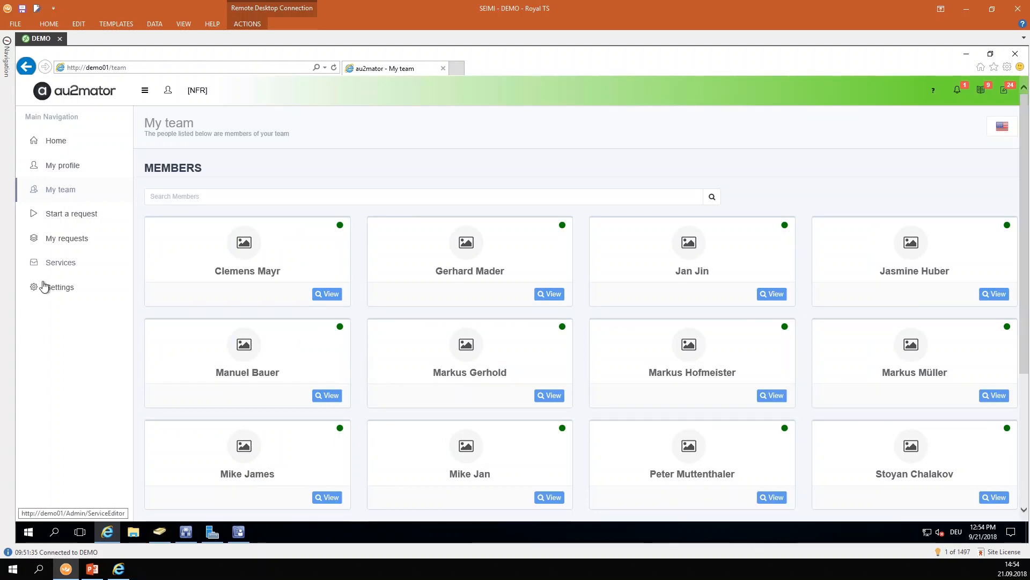
left_click(159, 531)
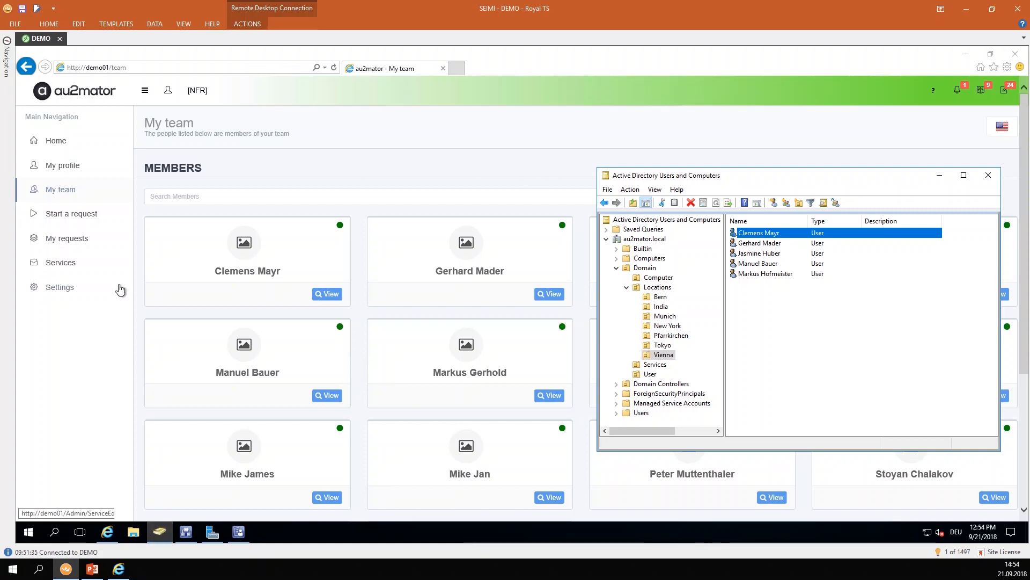
left_click(85, 289)
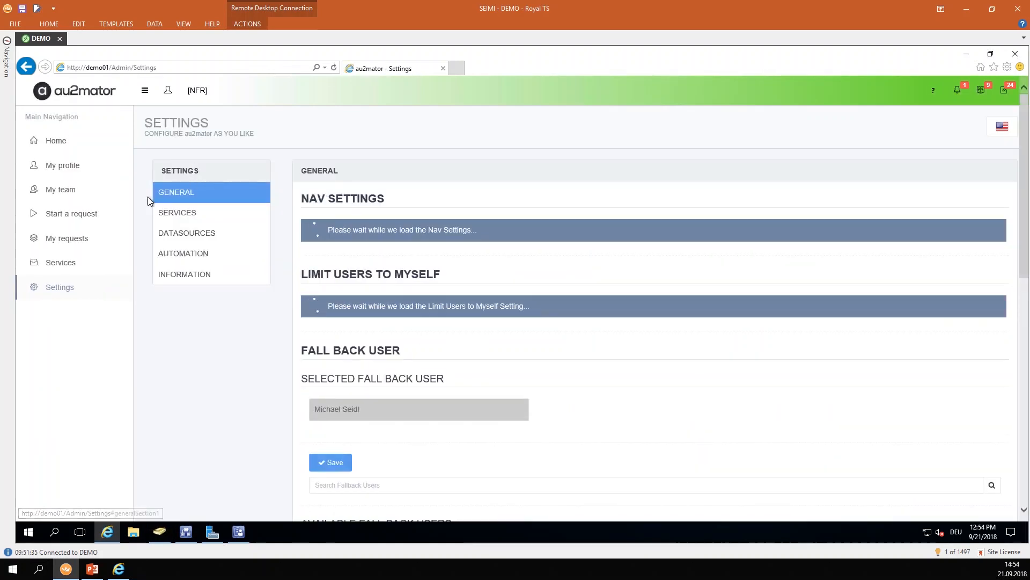
Display the Team information datasource, set to Group based & ManagedBy attribute.
left_click(182, 233)
left_click(402, 234)
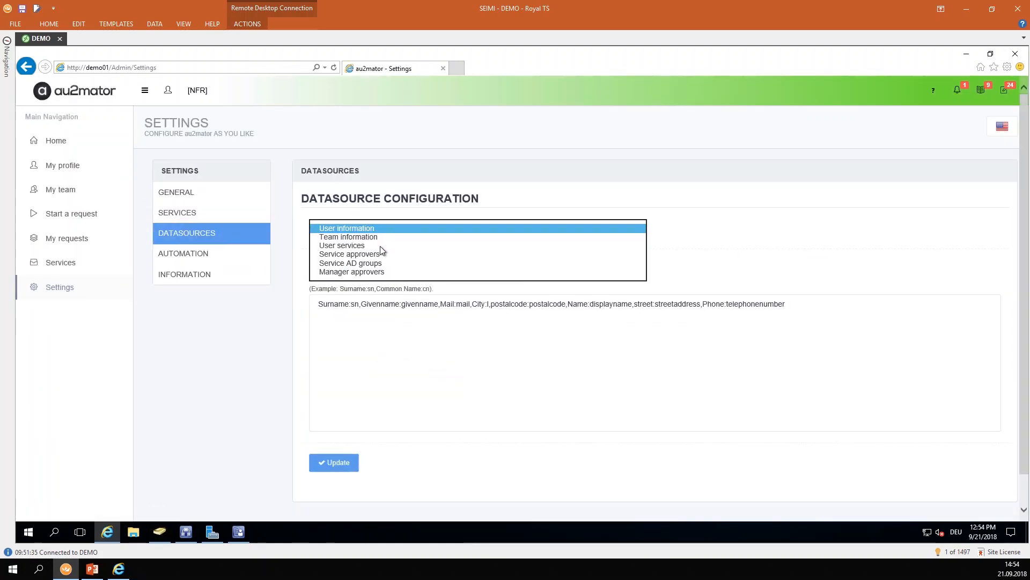
left_click(385, 237)
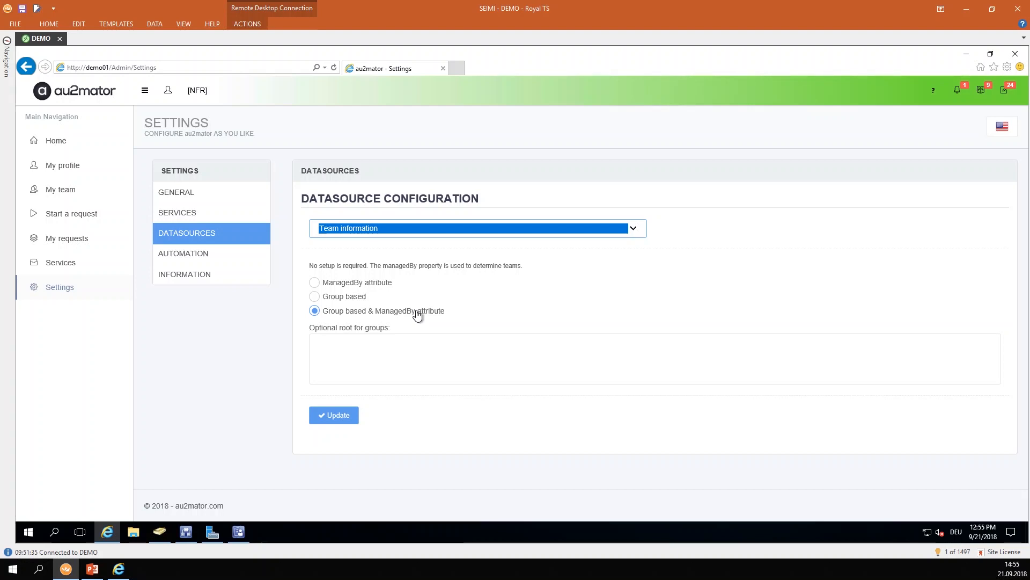
Open the 'Azure is down' announcement from the Announcements list in general settings.
left_click(60, 286)
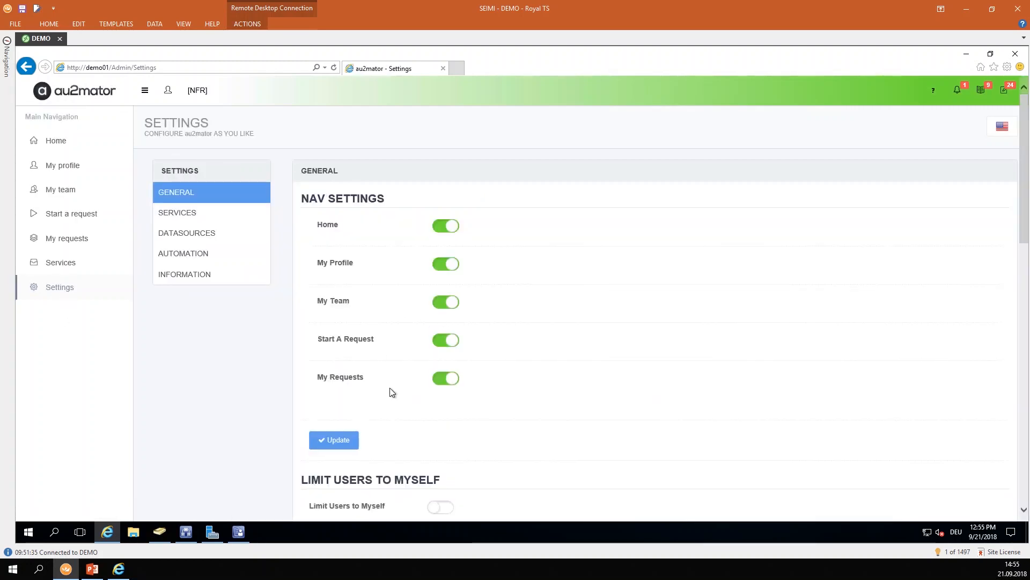
scroll(390, 389, "down", 15)
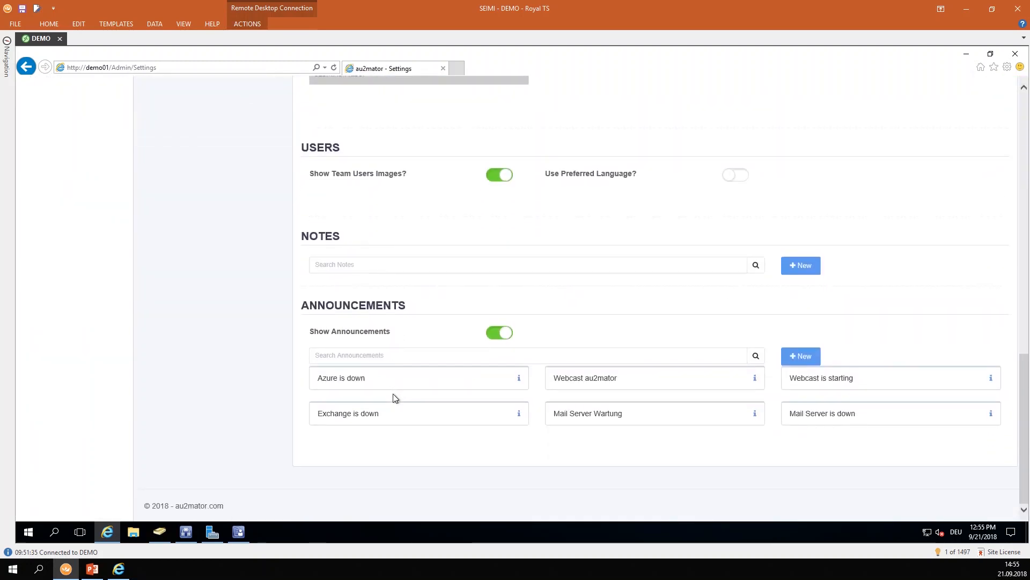
left_click(395, 381)
Review its title, text and Language list without changes, then go back to Home.
scroll(398, 378, "down", 5)
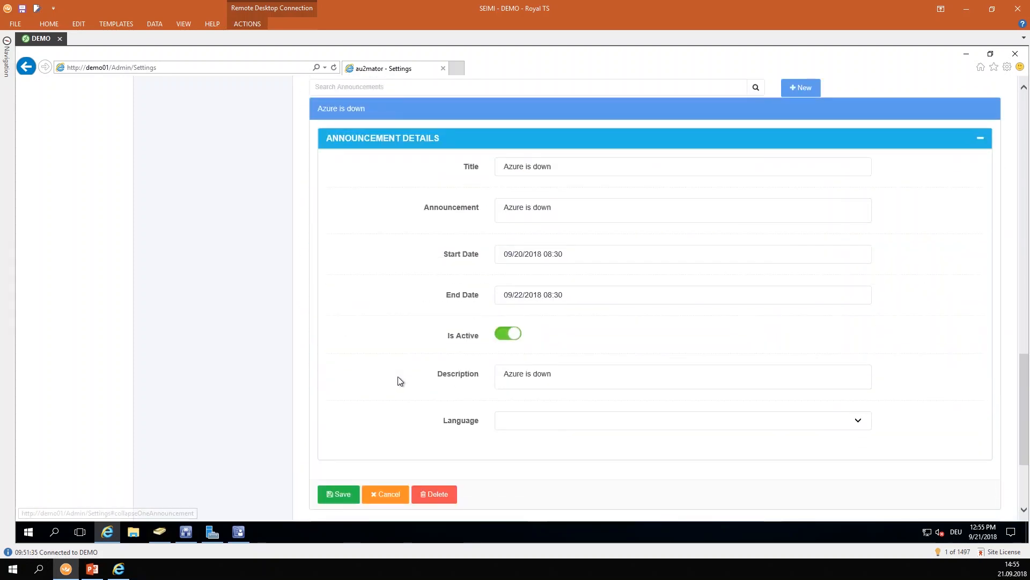
left_click(572, 168)
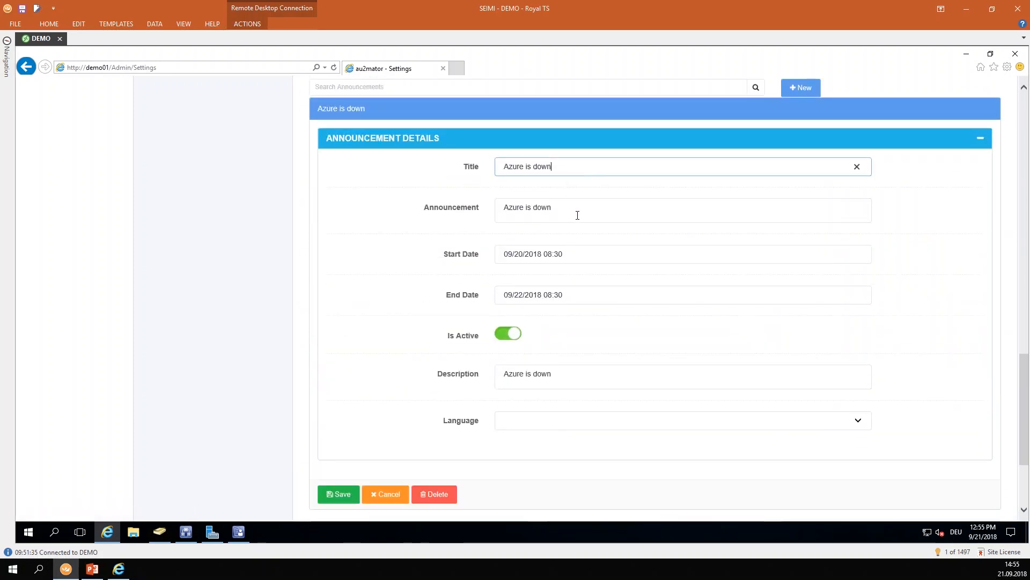
left_click(577, 214)
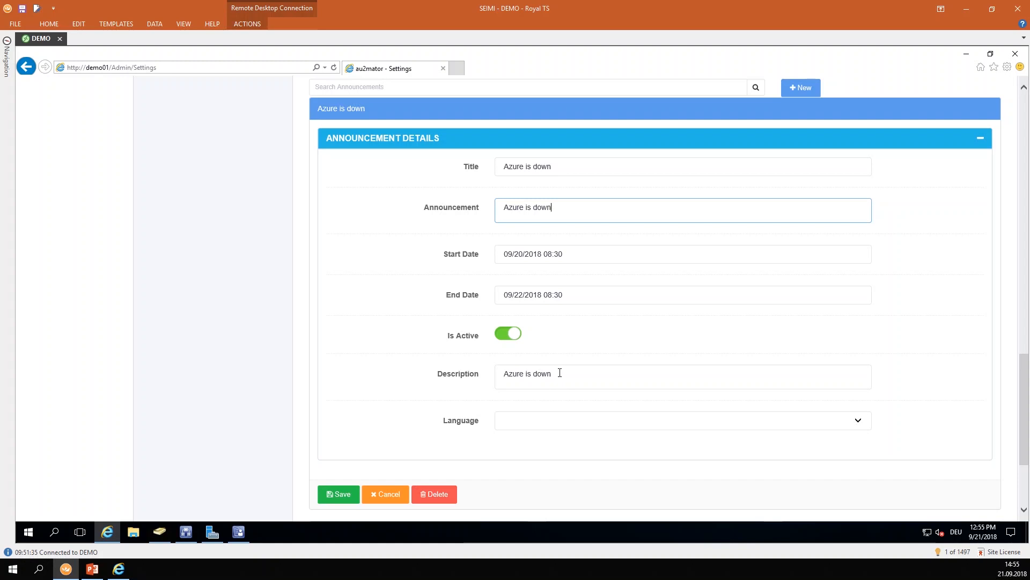
left_click(858, 421)
left_click(858, 422)
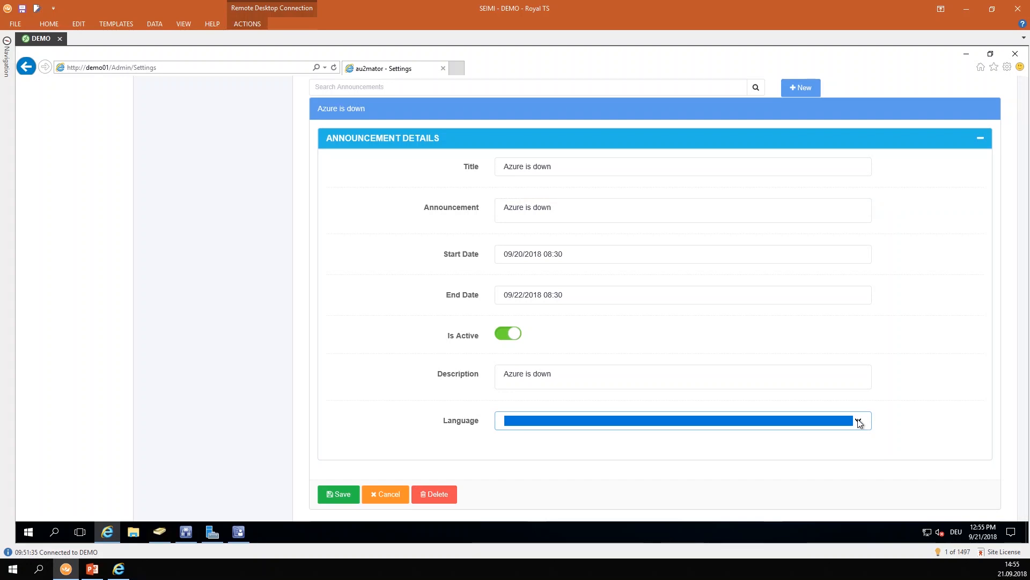
left_click(859, 422)
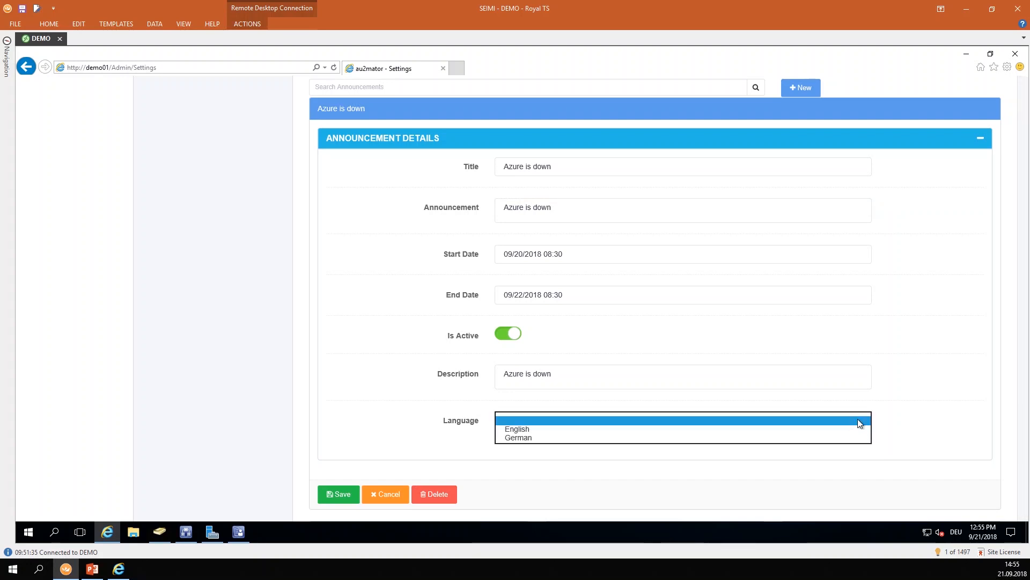
left_click(448, 427)
scroll(430, 432, "up", 15)
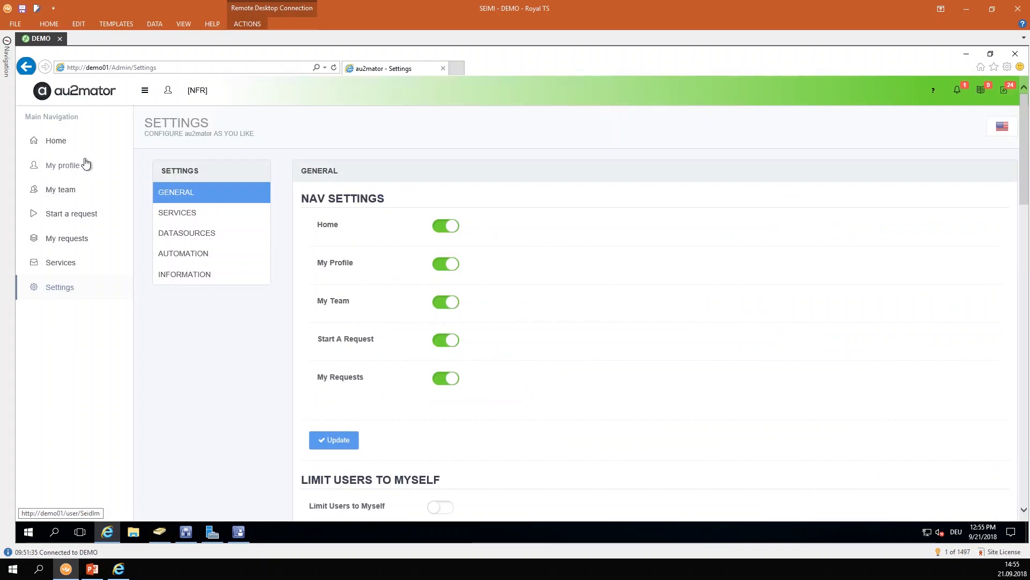
left_click(70, 144)
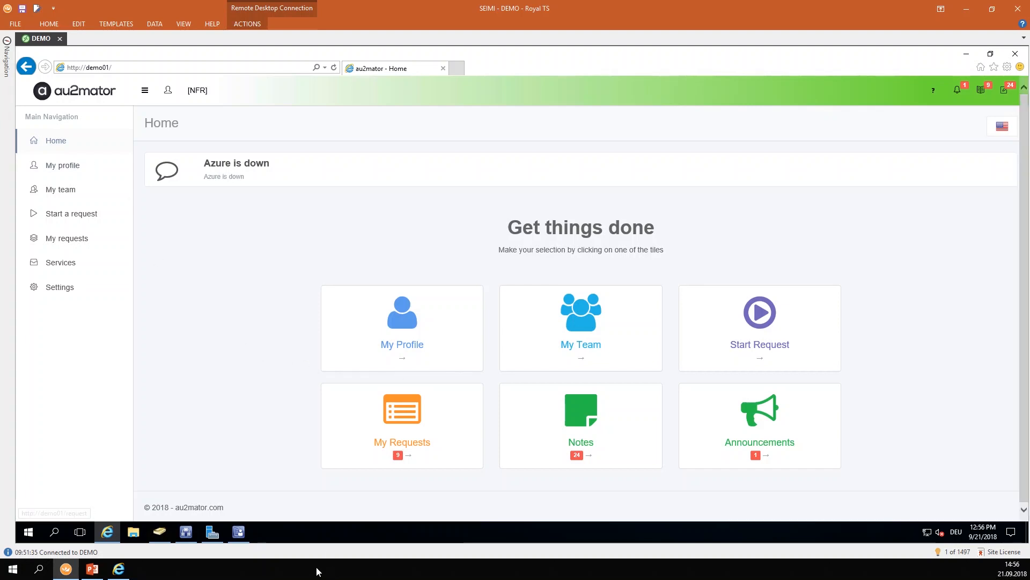
Run the au2mator webcast deck as a slide show and advance to the Licensing pricing slide.
left_click(91, 574)
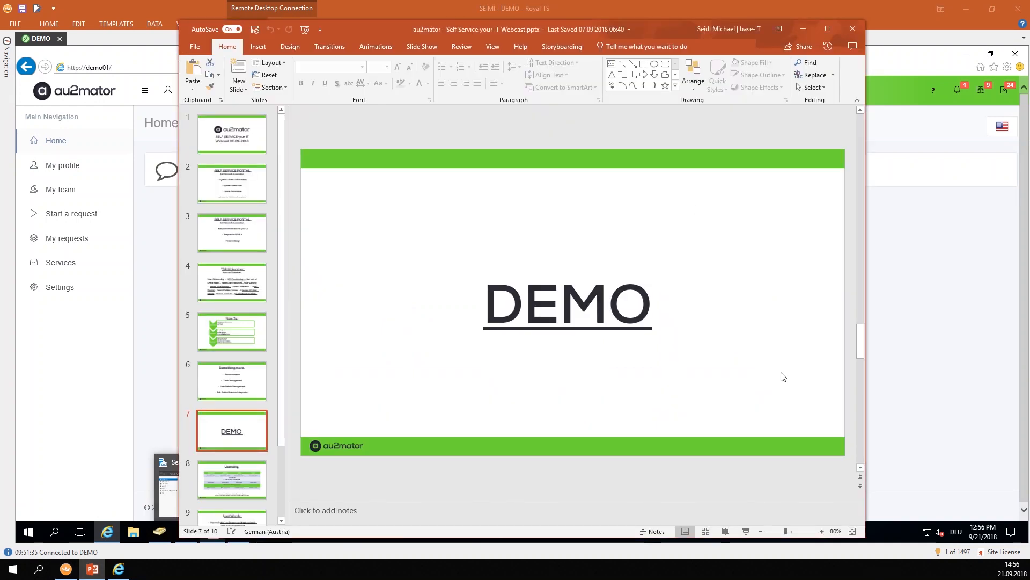
left_click(745, 531)
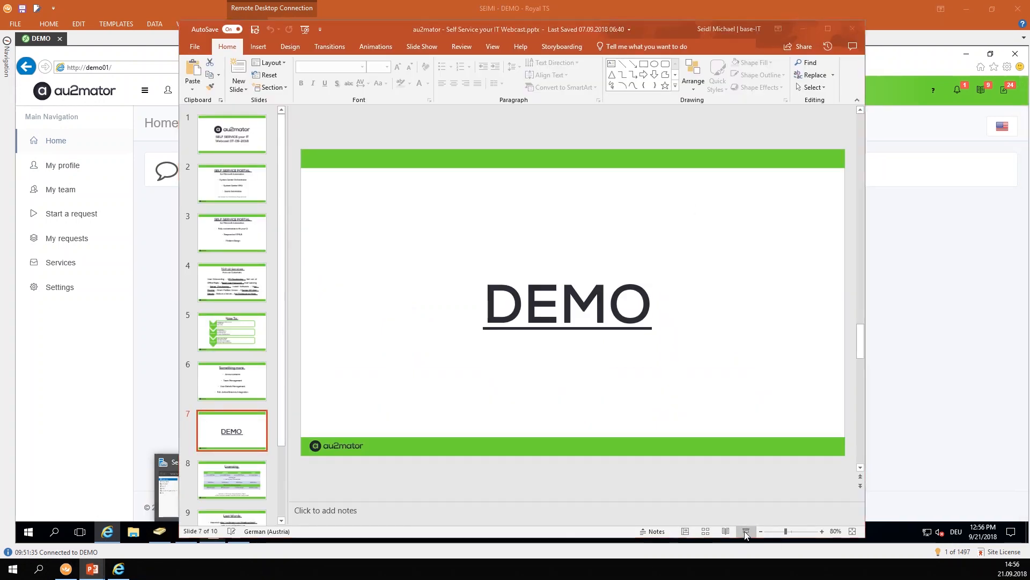
key("Right")
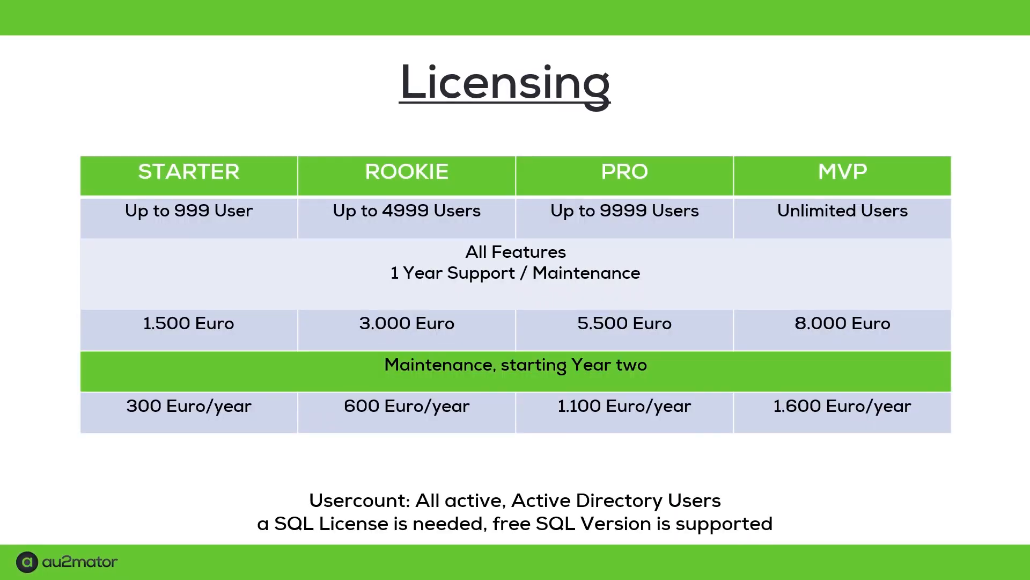